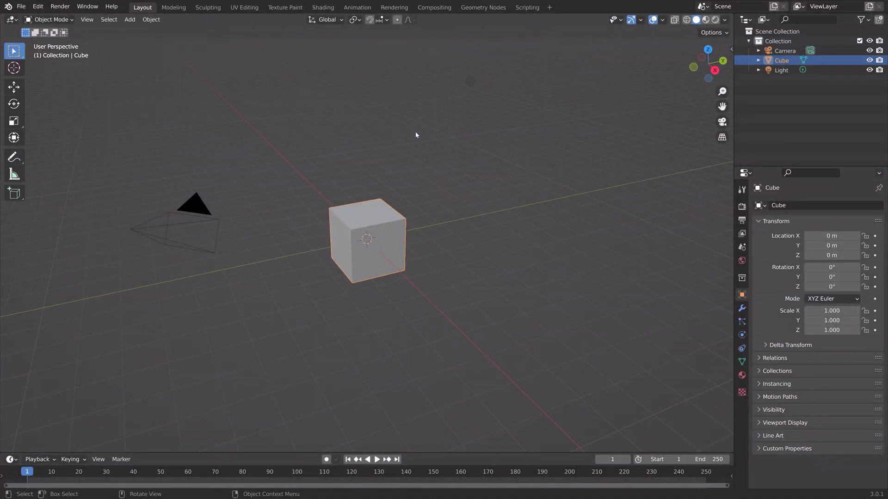
# Delete the default cube and add an ico sphere at the scene's origin.
pyautogui.press('x')
pyautogui.click(378, 206)
pyautogui.hotkey('shift', 'a')
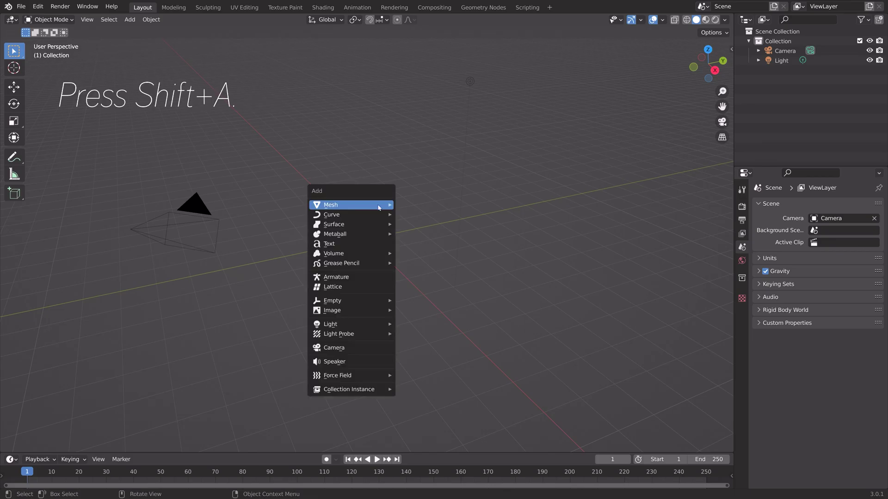
pyautogui.moveTo(378, 205)
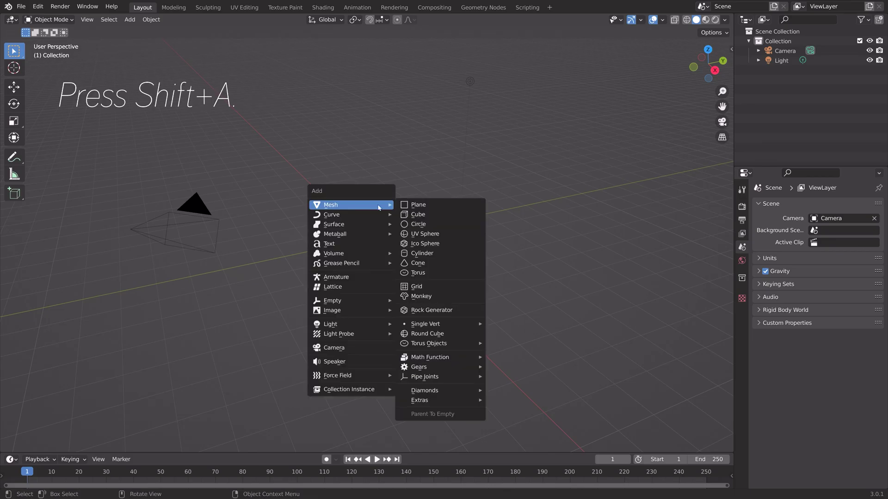
pyautogui.click(434, 243)
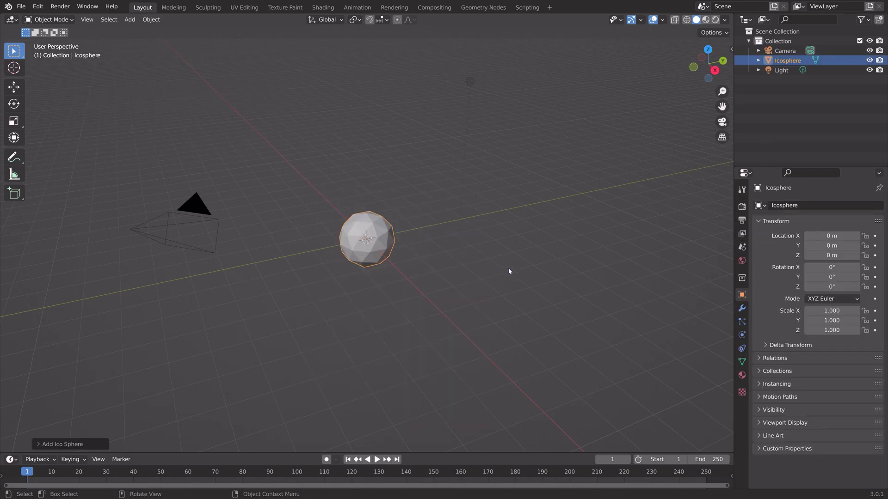
# Add a Subdivision Surface modifier to the ico sphere, raise its viewport level, and apply it.
pyautogui.click(741, 308)
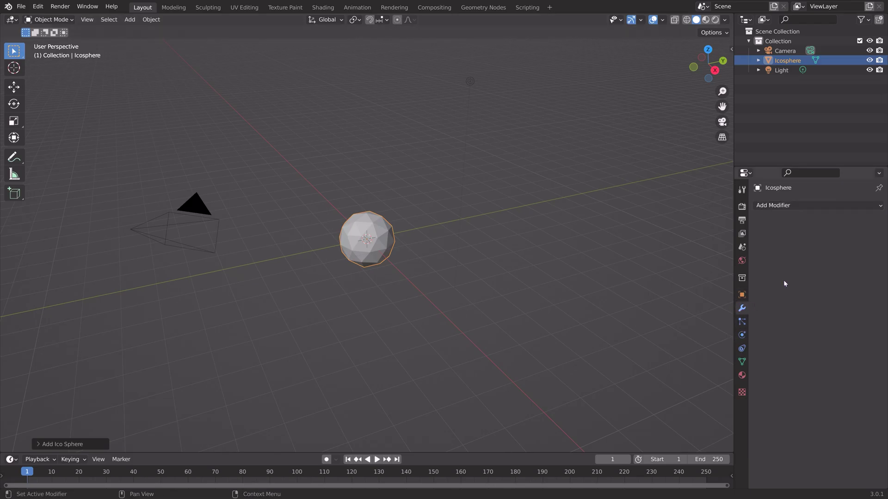
pyautogui.click(796, 208)
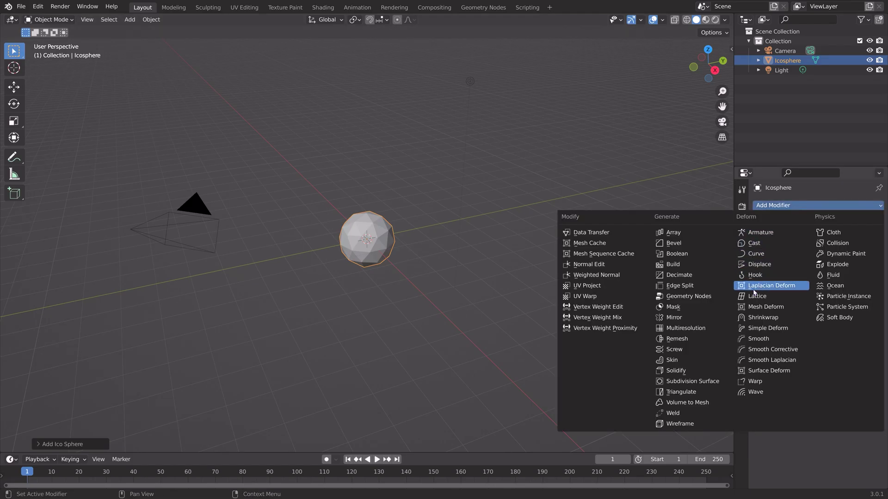
pyautogui.click(709, 380)
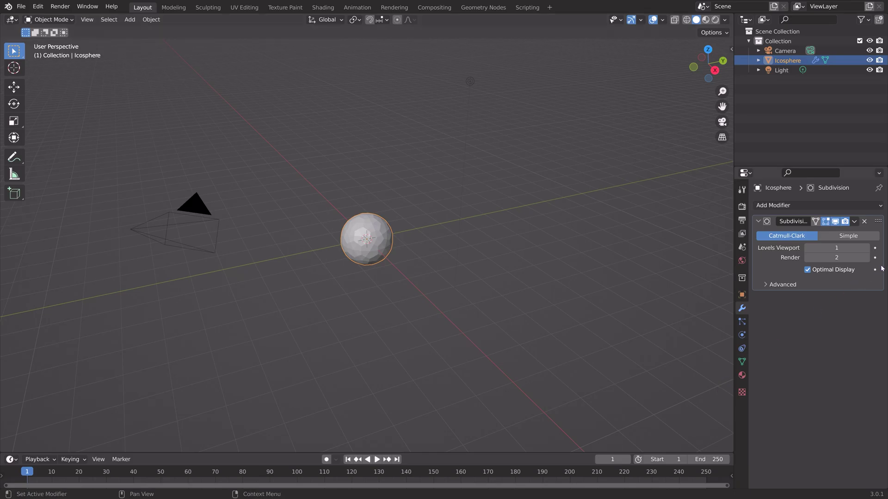
pyautogui.click(867, 248)
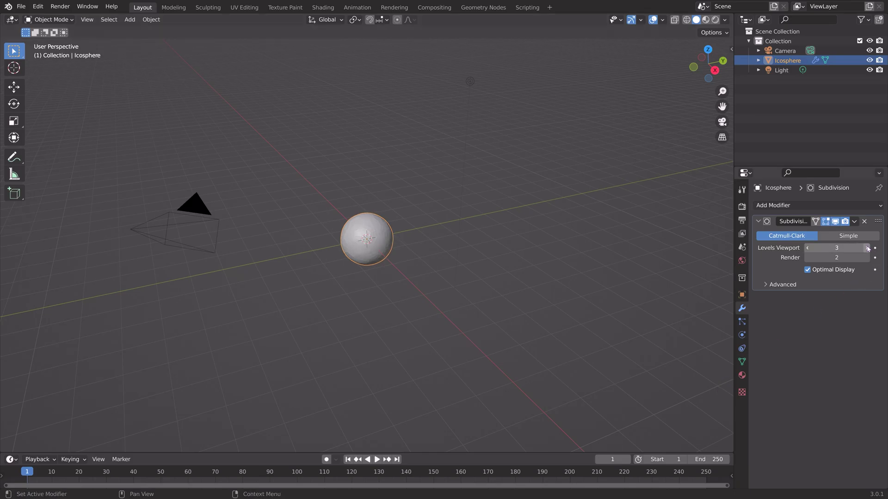
pyautogui.click(854, 221)
pyautogui.click(840, 233)
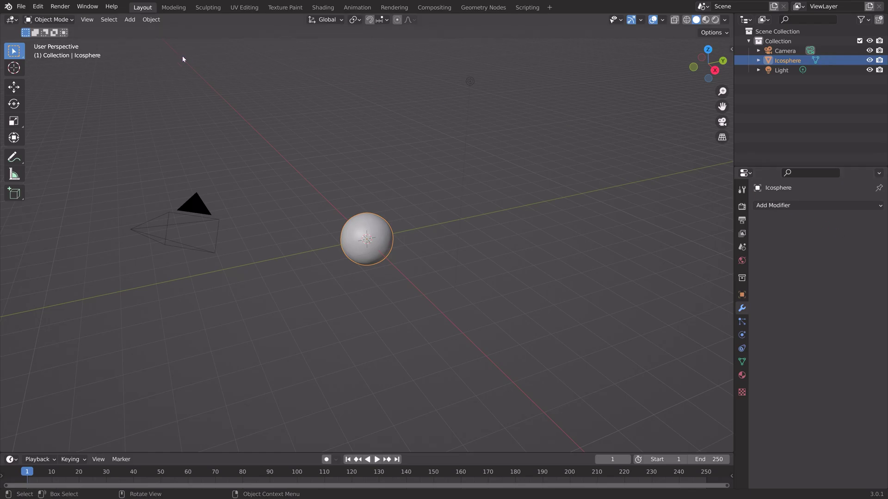
# Shade the subdivided ico sphere smooth.
pyautogui.click(146, 21)
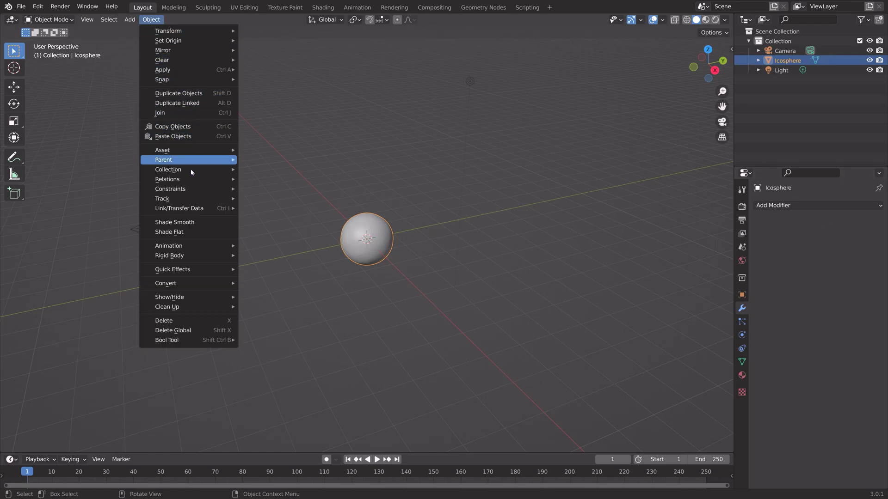
pyautogui.click(197, 222)
pyautogui.scroll(6, 326, 214)
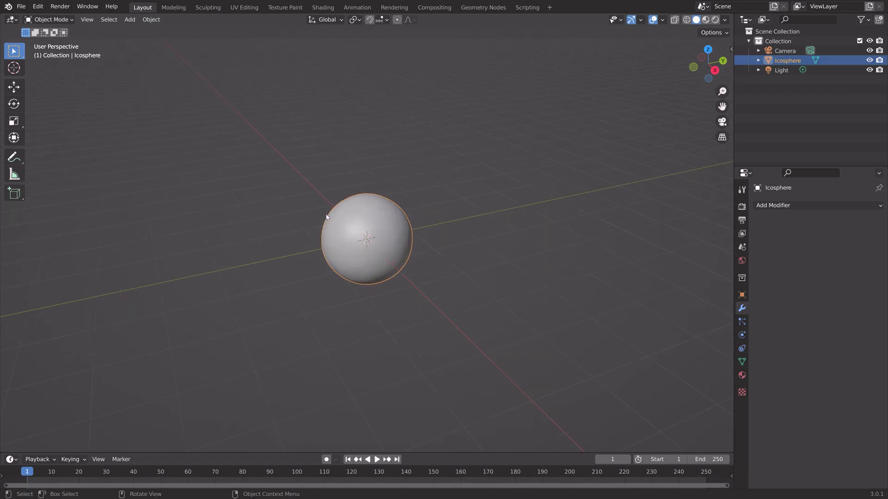
pyautogui.scroll(-4, 345, 205)
pyautogui.scroll(-2, 350, 204)
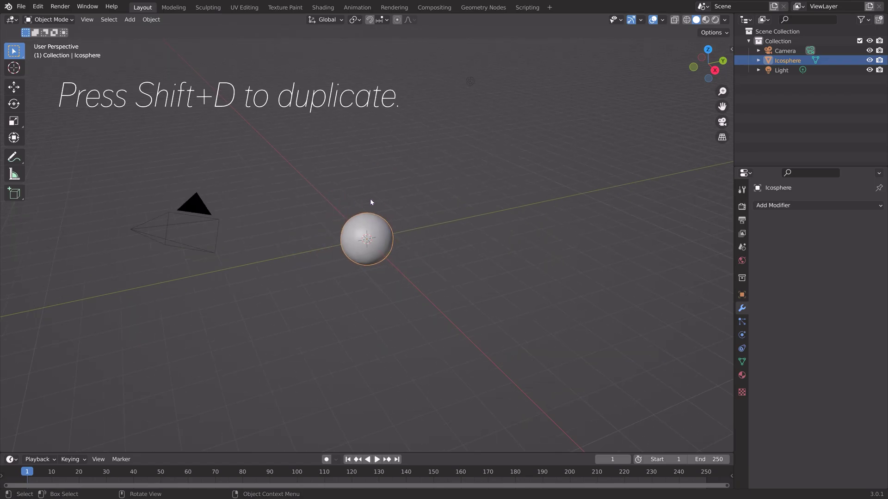
# Duplicate the smooth sphere three times, spacing the copies apart around the original at the origin.
pyautogui.moveTo(370, 200); pyautogui.dragTo(352, 192, button='middle')
pyautogui.hotkey('shift', 'd')
pyautogui.click(508, 210)
pyautogui.hotkey('shift', 'd')
pyautogui.moveTo(511, 212); pyautogui.dragTo(462, 228, button='middle')
pyautogui.click(442, 227)
pyautogui.hotkey('shift', 'd')
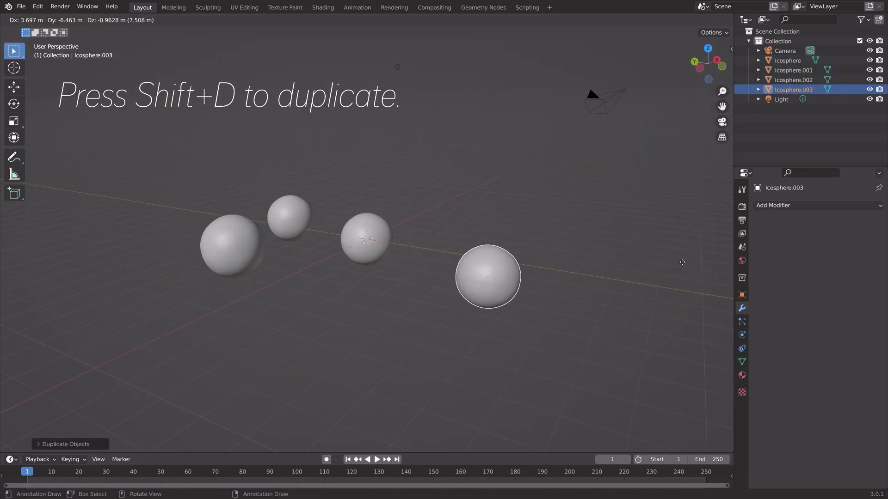
pyautogui.click(683, 262)
# Place three more sphere duplicates in the remaining gaps, making a loose ring of six around the central sphere.
pyautogui.moveTo(467, 152); pyautogui.dragTo(557, 170, button='middle')
pyautogui.hotkey('shift', 'd')
pyautogui.click(432, 154)
pyautogui.moveTo(432, 153); pyautogui.dragTo(402, 141, button='middle')
pyautogui.hotkey('shift', 'd')
pyautogui.moveTo(430, 177); pyautogui.dragTo(618, 87, button='middle')
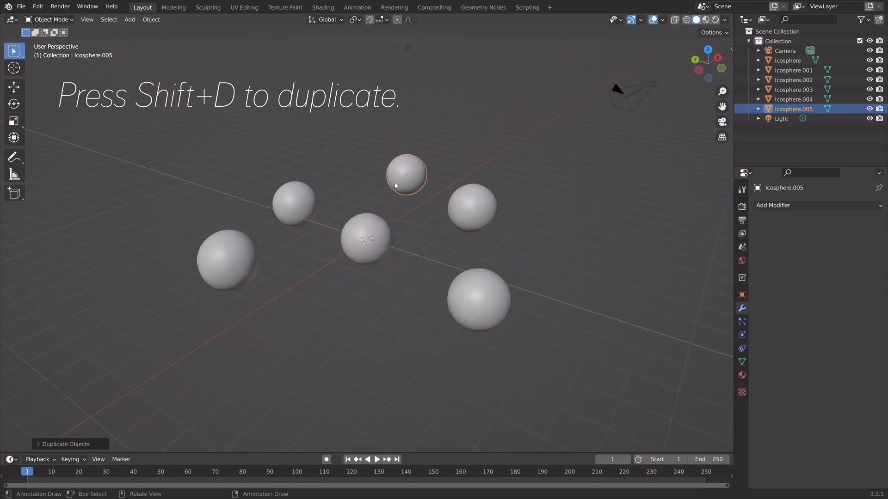
pyautogui.moveTo(566, 206); pyautogui.dragTo(480, 207, button='middle')
pyautogui.hotkey('shift', 'd')
pyautogui.click(231, 218)
pyautogui.moveTo(375, 202); pyautogui.dragTo(431, 210, button='middle')
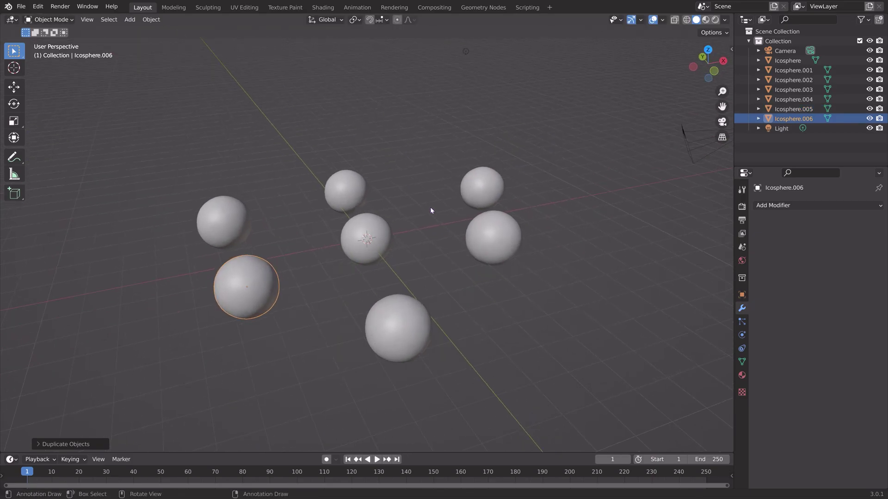
# Save the project under a new file name in the Flip fluids balls folder.
pyautogui.click(22, 7)
pyautogui.click(52, 81)
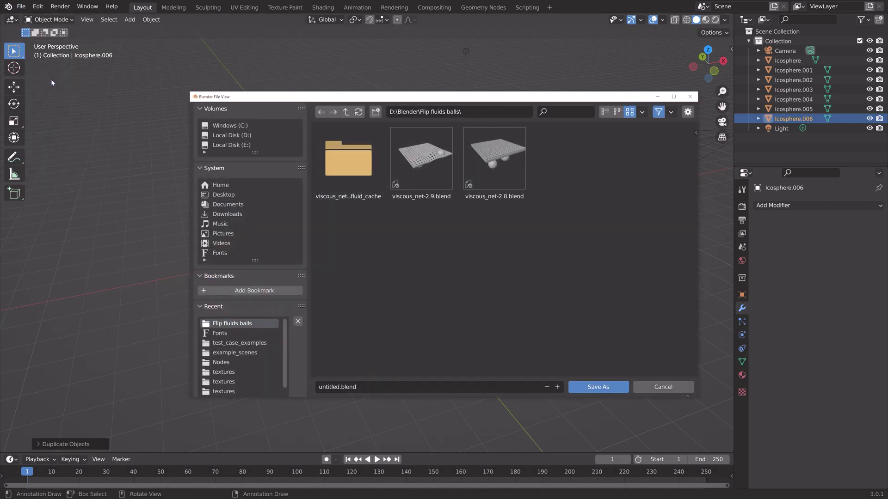
pyautogui.click(370, 389)
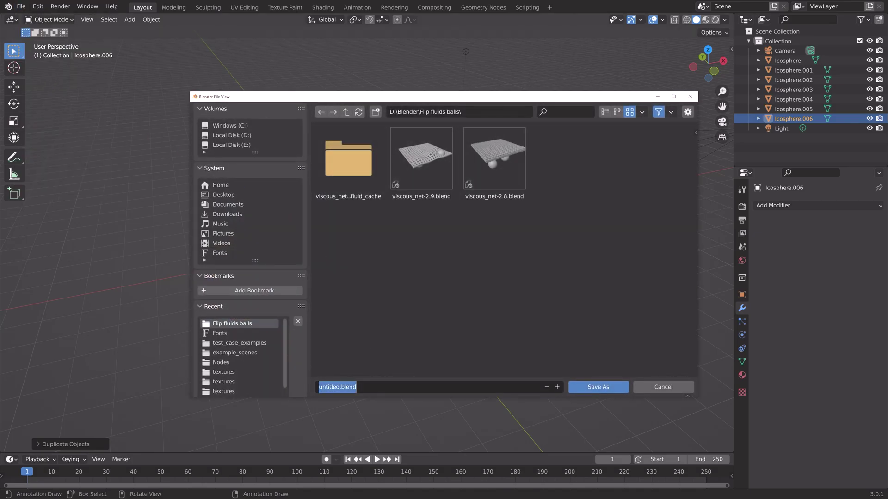
pyautogui.write('v')
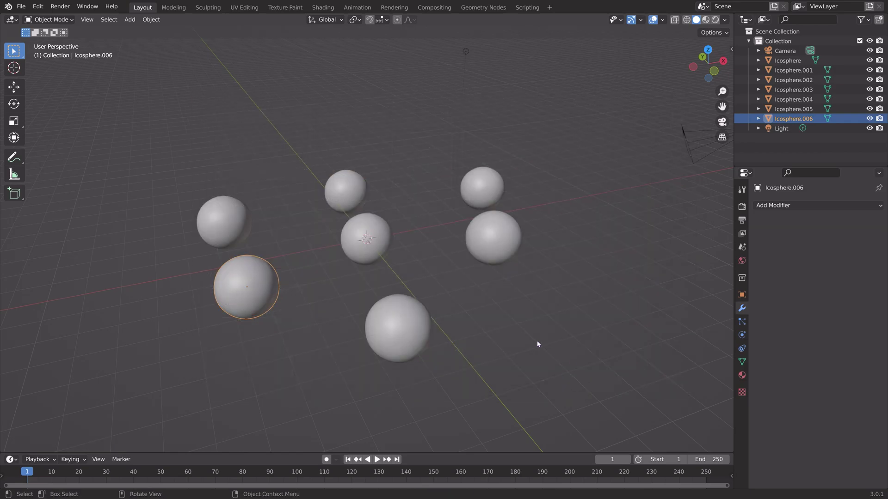
# Insert a Location keyframe at frame 1 on each of the spheres.
pyautogui.press('i')
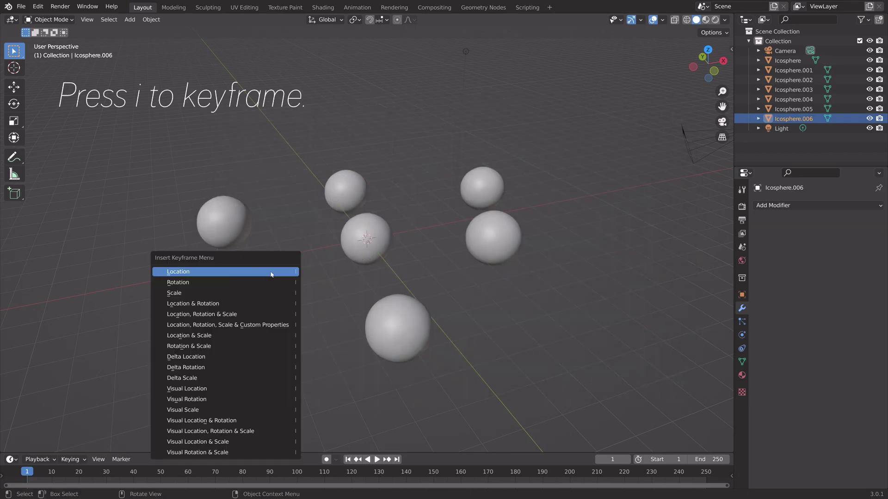
pyautogui.click(271, 275)
pyautogui.click(408, 316)
pyautogui.press('i')
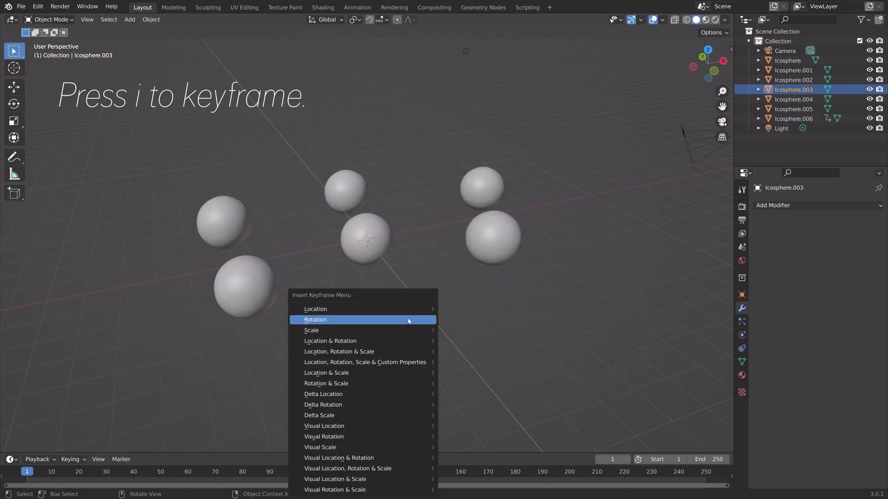
pyautogui.click(409, 315)
pyautogui.click(366, 244)
pyautogui.press('i')
pyautogui.click(366, 244)
pyautogui.click(501, 238)
pyautogui.press('i')
pyautogui.click(501, 237)
pyautogui.click(482, 188)
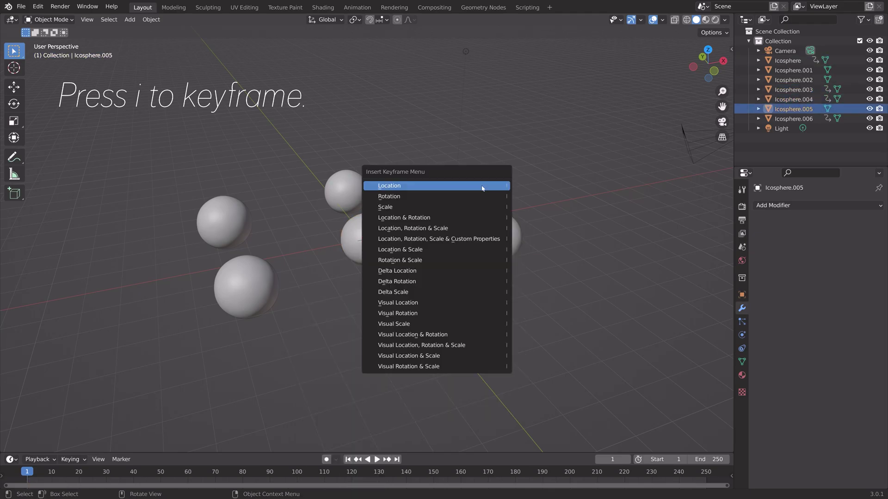
pyautogui.click(234, 205)
pyautogui.press('i')
pyautogui.click(234, 205)
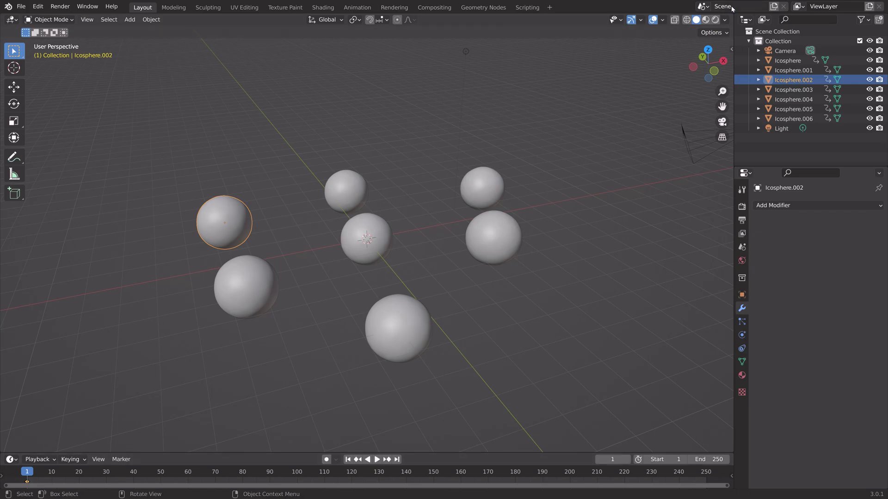
# Split the 3D viewport into two side-by-side areas and turn the new one into a Graph Editor.
pyautogui.moveTo(730, 15); pyautogui.dragTo(333, 63)
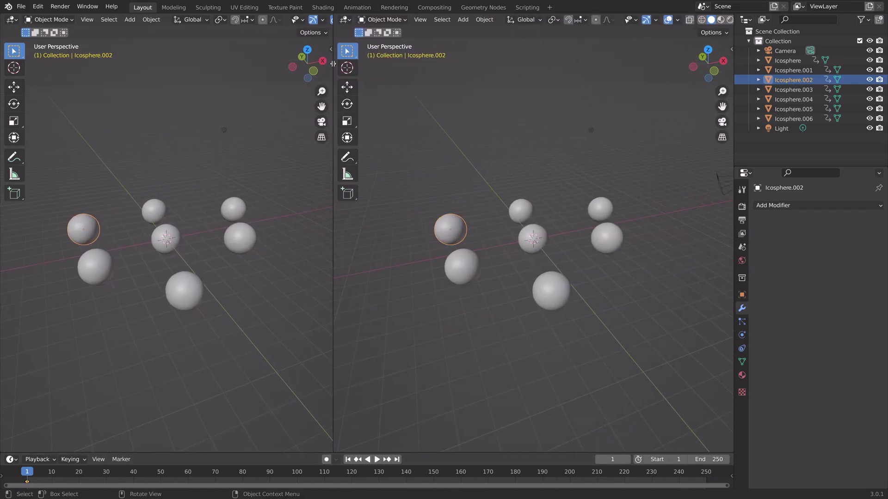
pyautogui.click(346, 21)
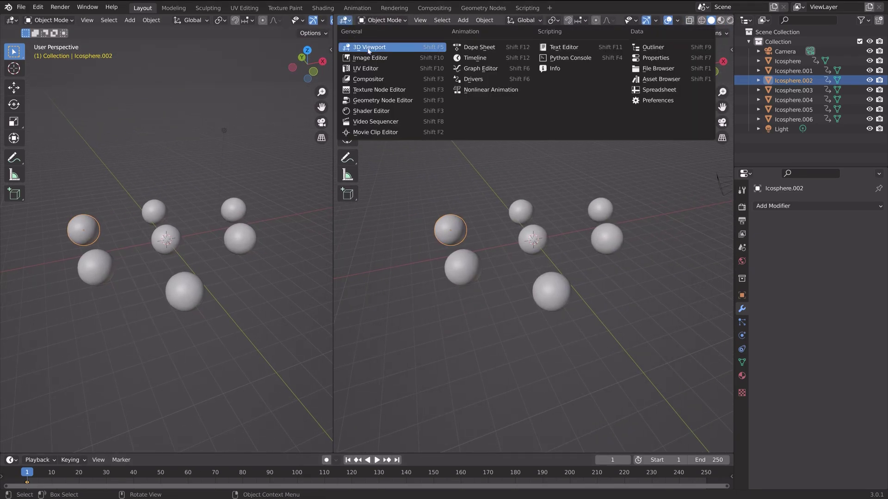
pyautogui.click(476, 68)
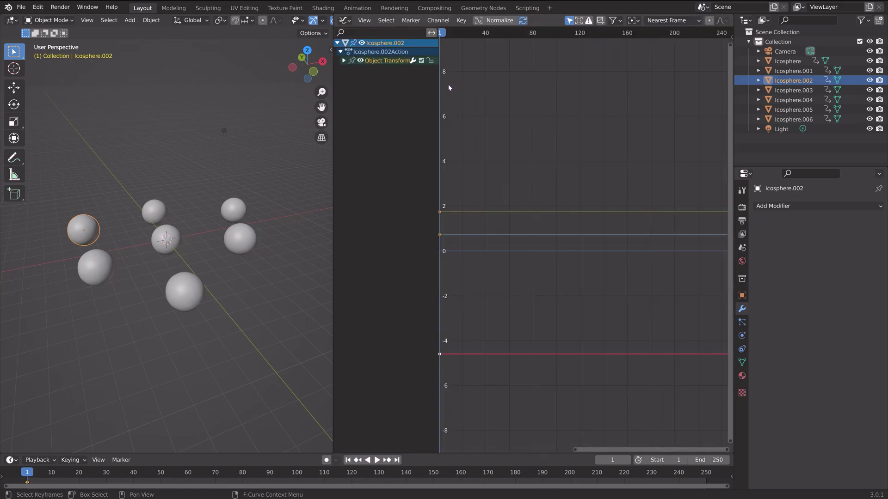
# Add a Noise modifier to the X Location curve of Icosphere.002.
pyautogui.click(344, 61)
pyautogui.click(365, 70)
pyautogui.press('n')
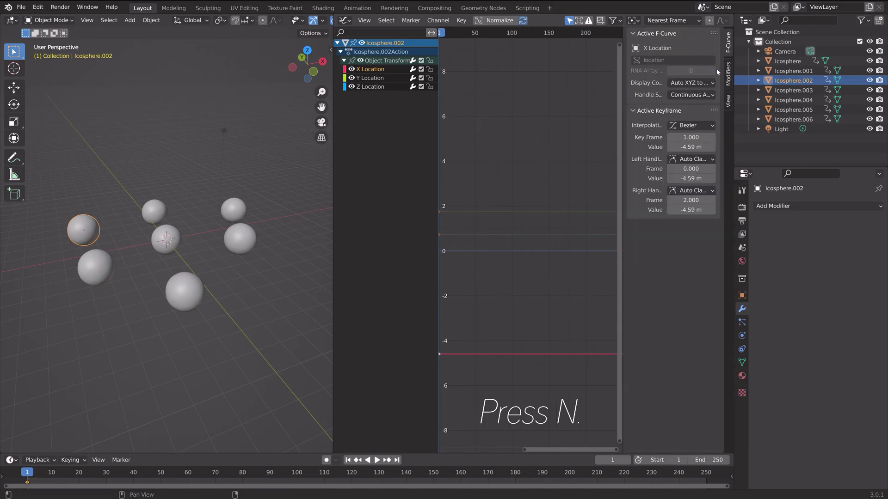
pyautogui.click(728, 73)
pyautogui.click(662, 35)
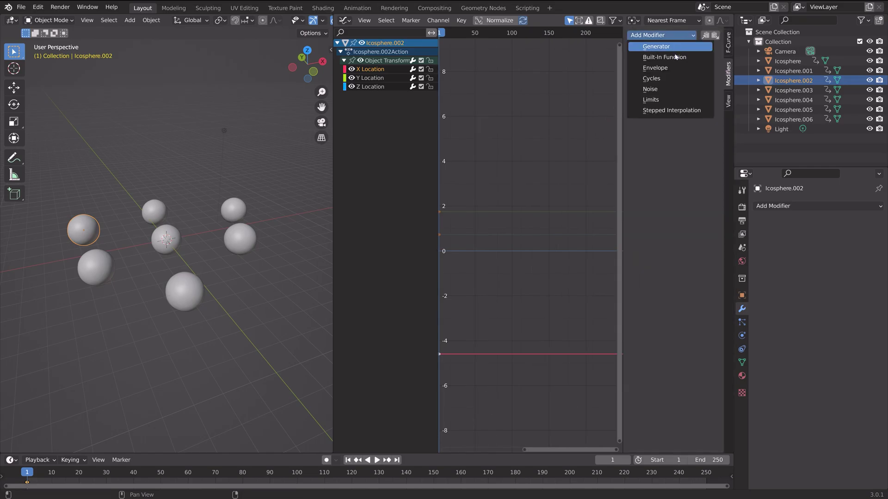
pyautogui.click(669, 89)
# Set the X Location noise scale to 50 and its strength to 2.
pyautogui.click(684, 78)
pyautogui.write('50')
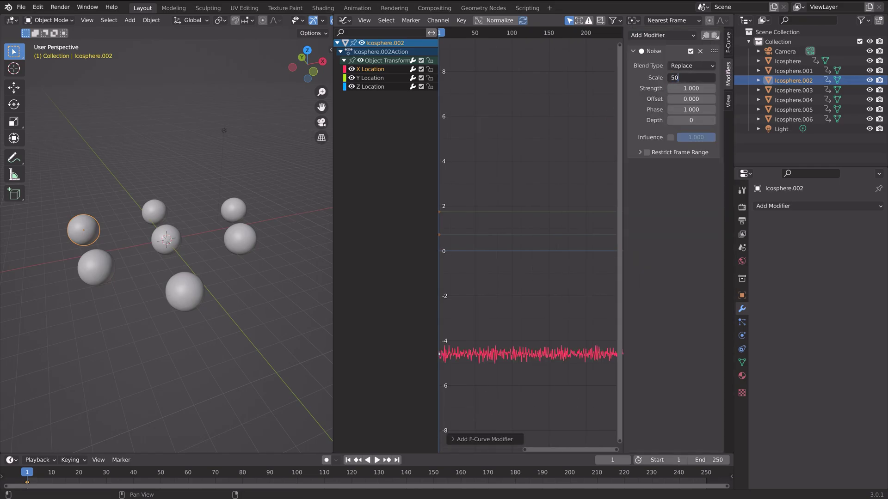
pyautogui.press('Return')
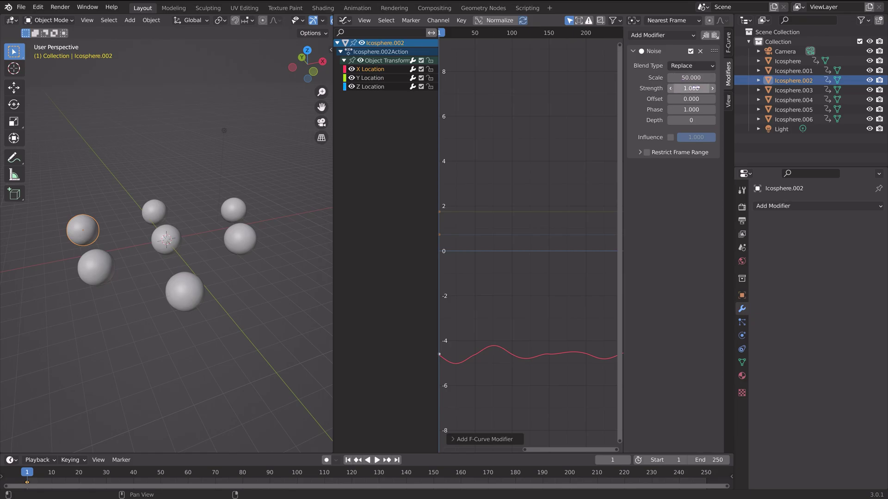
pyautogui.click(692, 88)
pyautogui.write('2')
pyautogui.press('Return')
pyautogui.scroll(-5, 581, 303)
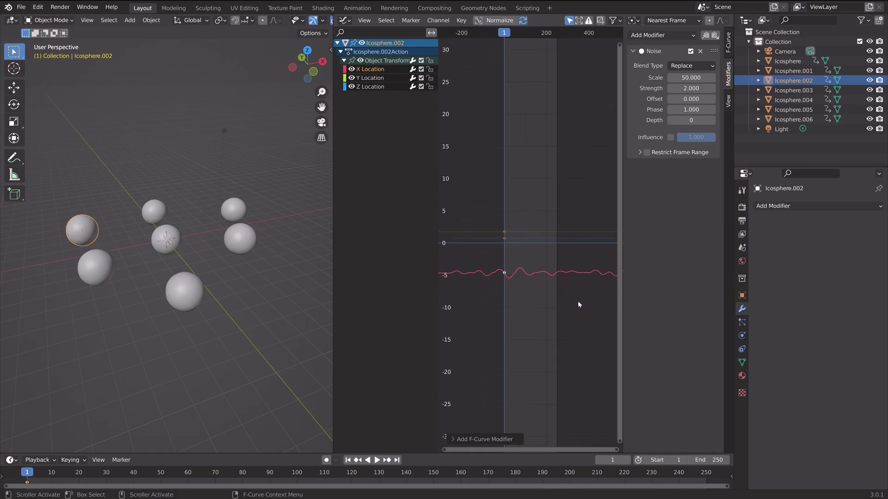
pyautogui.scroll(3, 581, 303)
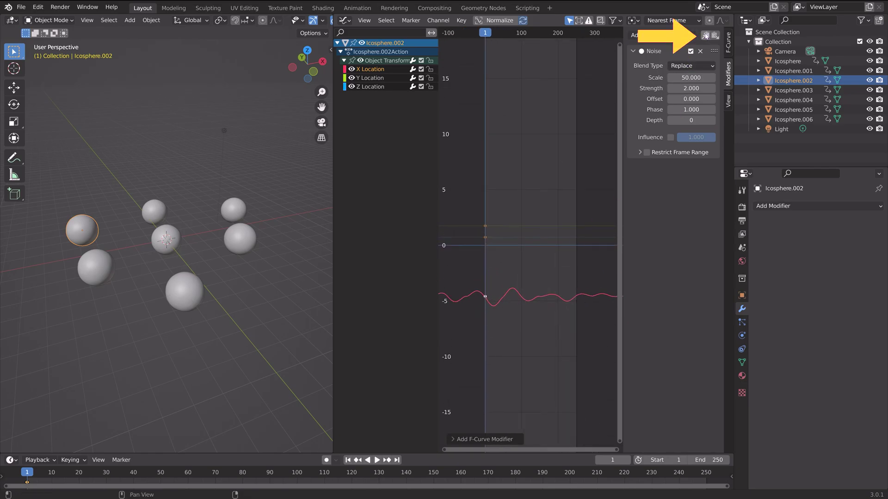
# Set the animation's end frame to 1000.
pyautogui.click(707, 460)
pyautogui.write('1000')
pyautogui.press('Return')
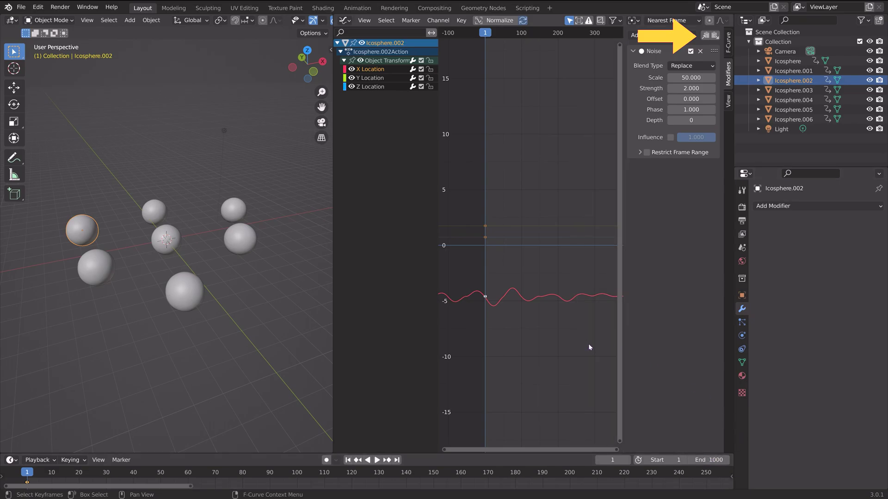
pyautogui.scroll(-12, 560, 309)
pyautogui.moveTo(564, 286); pyautogui.dragTo(534, 301, button='middle')
pyautogui.scroll(7, 513, 304)
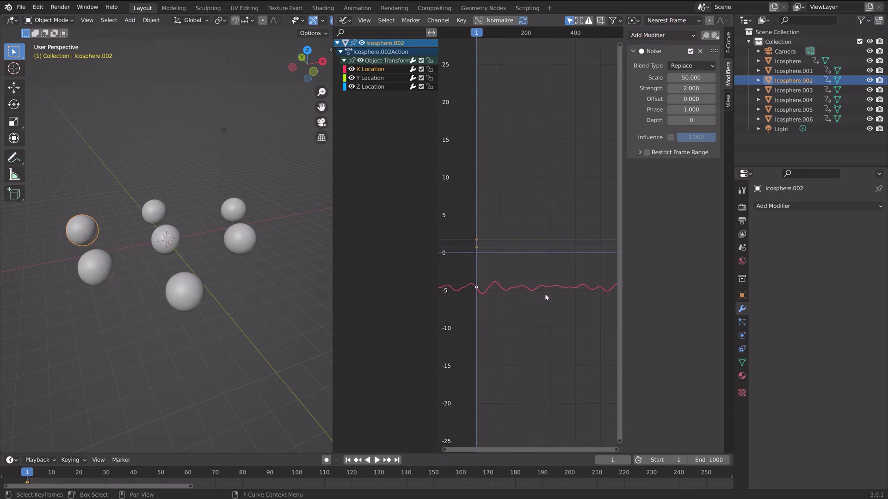
# Paste the copied Noise modifier onto the Y Location curve and set its phase to 2.
pyautogui.click(369, 78)
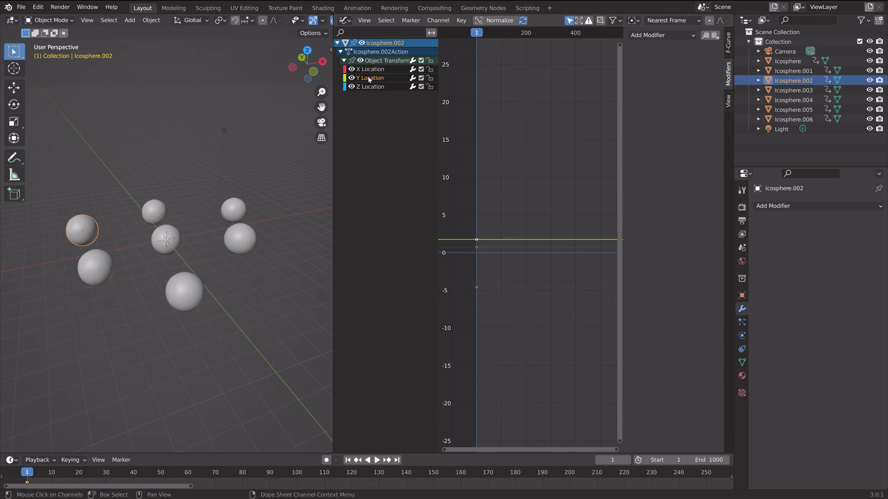
pyautogui.click(714, 36)
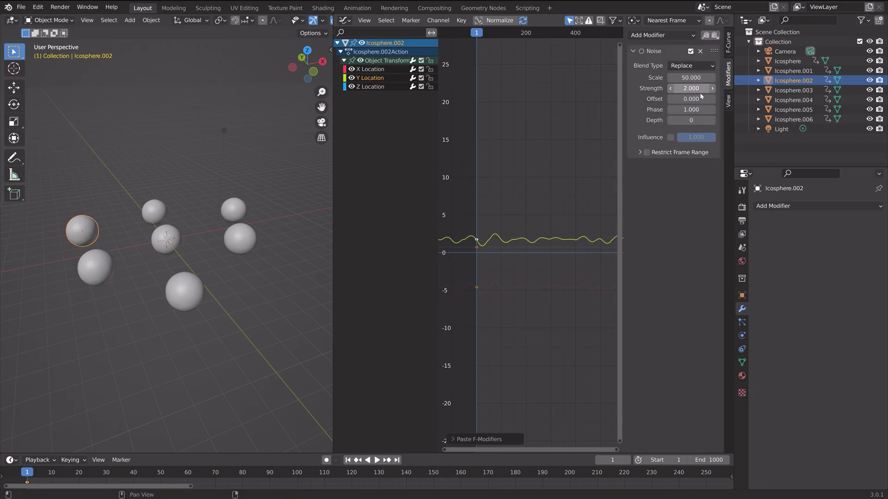
pyautogui.click(696, 109)
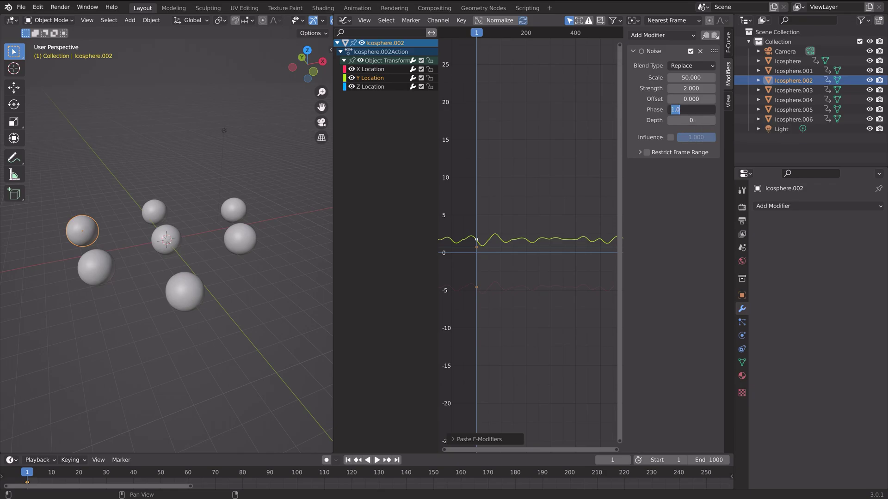
pyautogui.write('2')
pyautogui.press('Return')
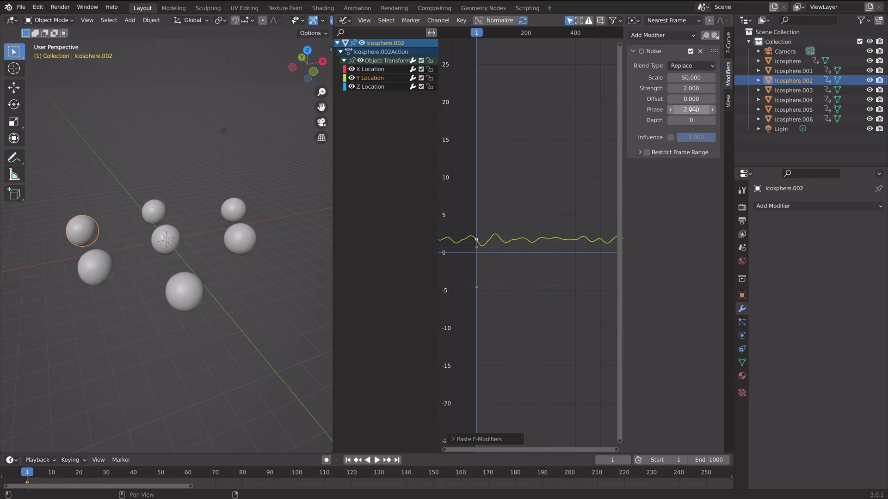
pyautogui.moveTo(693, 110); pyautogui.dragTo(788, 109)
pyautogui.hotkey('ctrl', 'z')
pyautogui.hotkey('ctrl', 'z')
pyautogui.hotkey('ctrl', 'z')
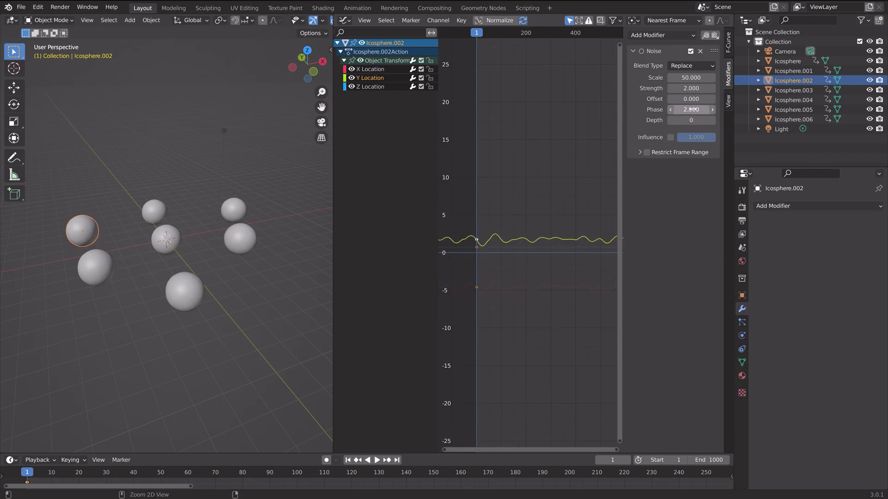
# Set the noise phase of Icosphere.002's Y Location curve to 100.
pyautogui.click(693, 109)
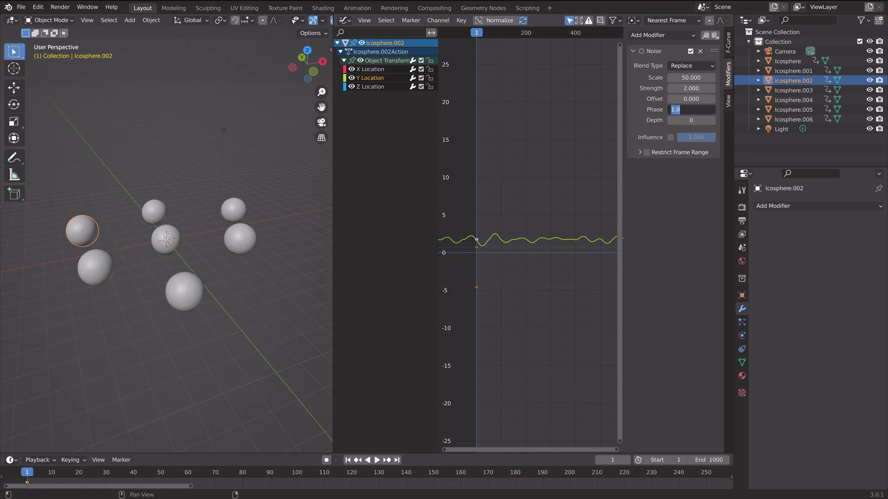
pyautogui.write('100')
pyautogui.press('Return')
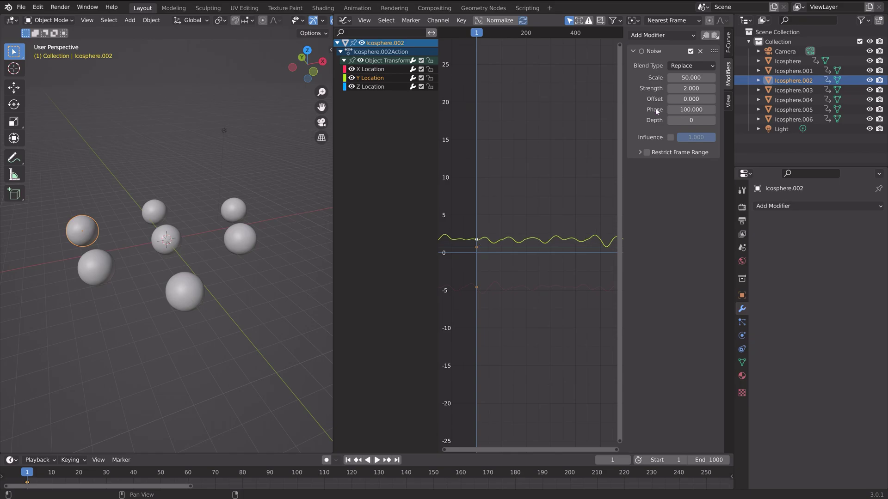
# Paste the copied Noise modifier onto Icosphere.002's Z Location curve and set its phase to 200.
pyautogui.click(374, 87)
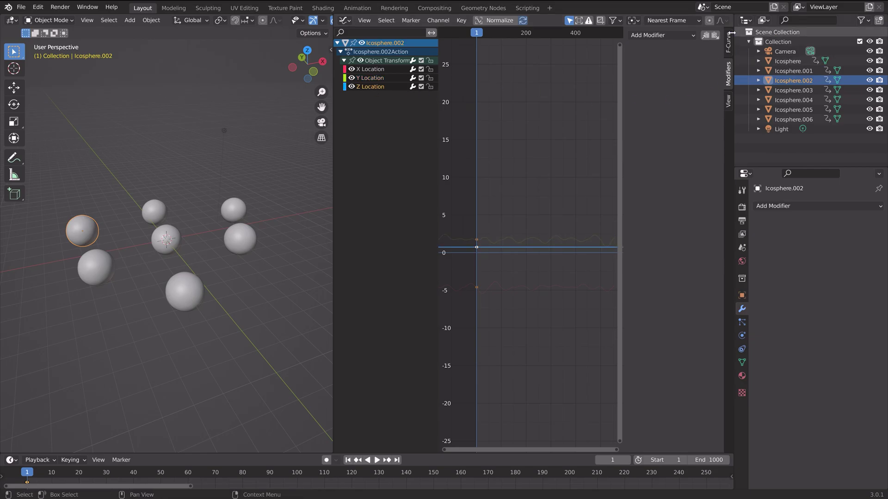
pyautogui.click(715, 36)
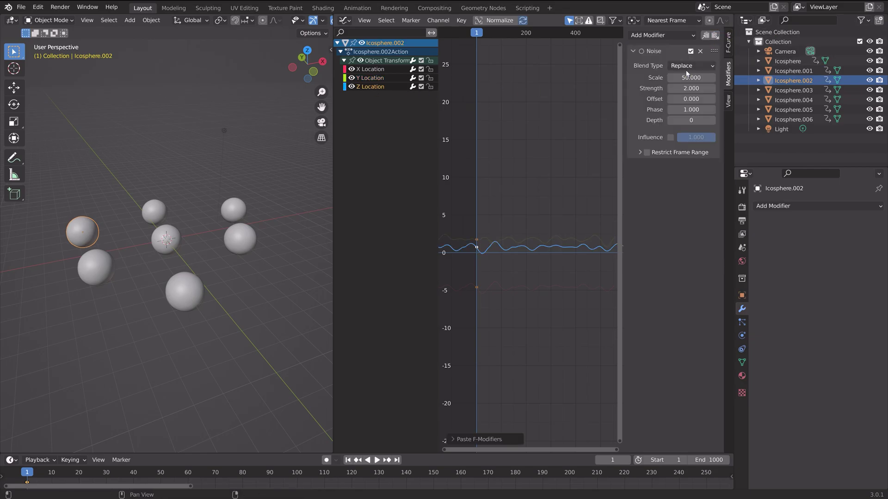
pyautogui.doubleClick(680, 110)
pyautogui.write('200')
pyautogui.press('Return')
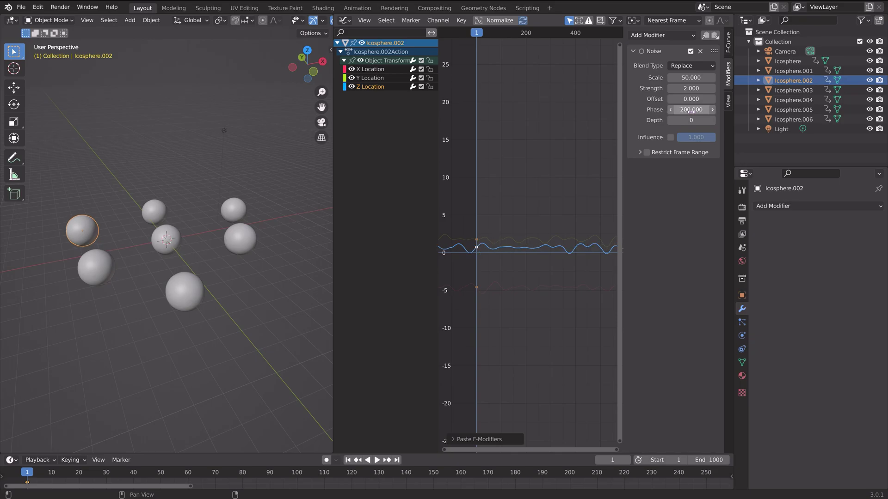
# Paste the Noise modifier onto all location curves of Icosphere.006 and set the X Location phase to 300.
pyautogui.click(105, 266)
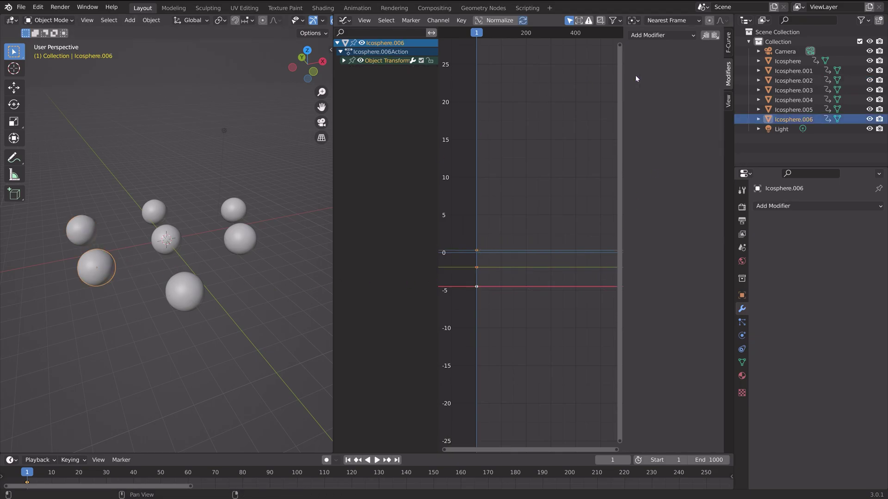
pyautogui.click(715, 36)
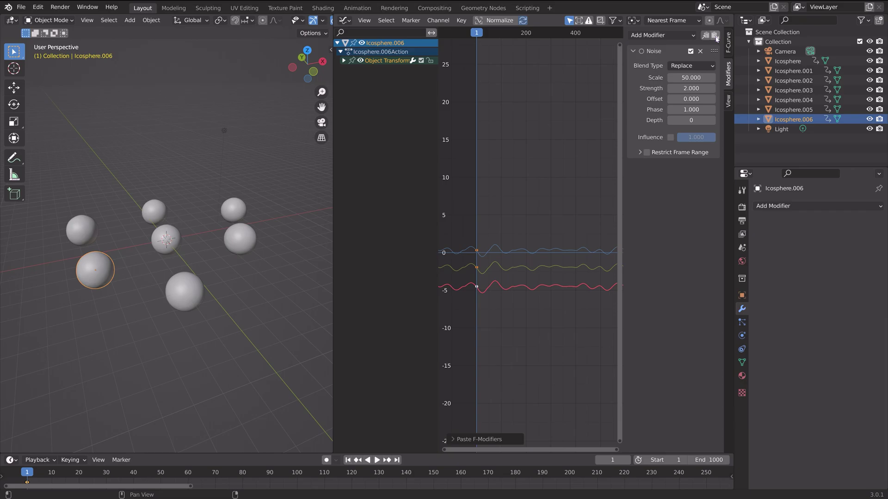
pyautogui.click(343, 62)
pyautogui.click(370, 69)
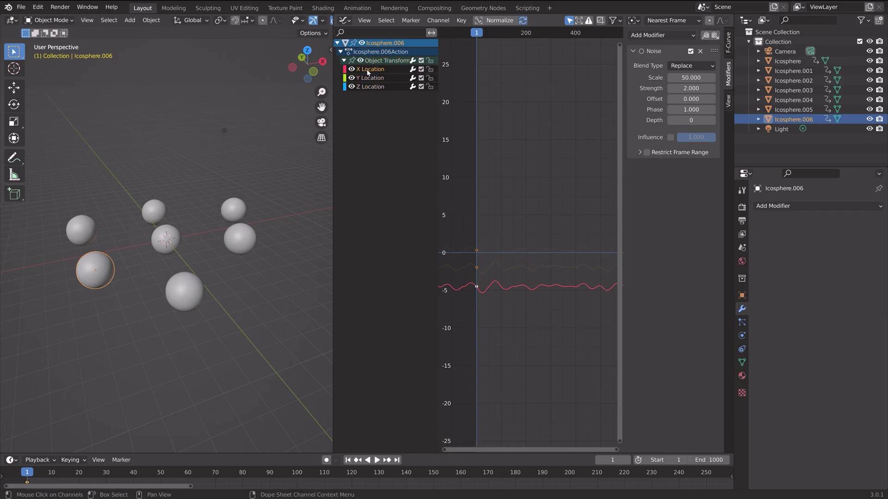
pyautogui.click(698, 110)
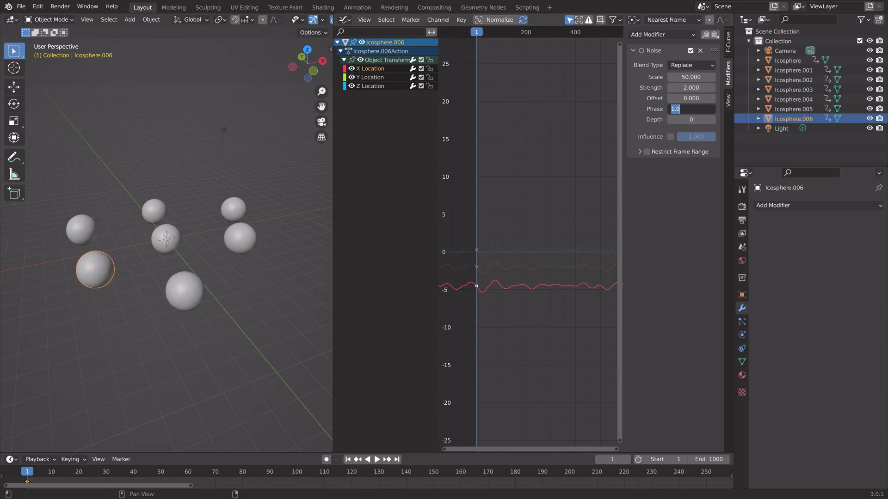
pyautogui.write('300')
pyautogui.press('Return')
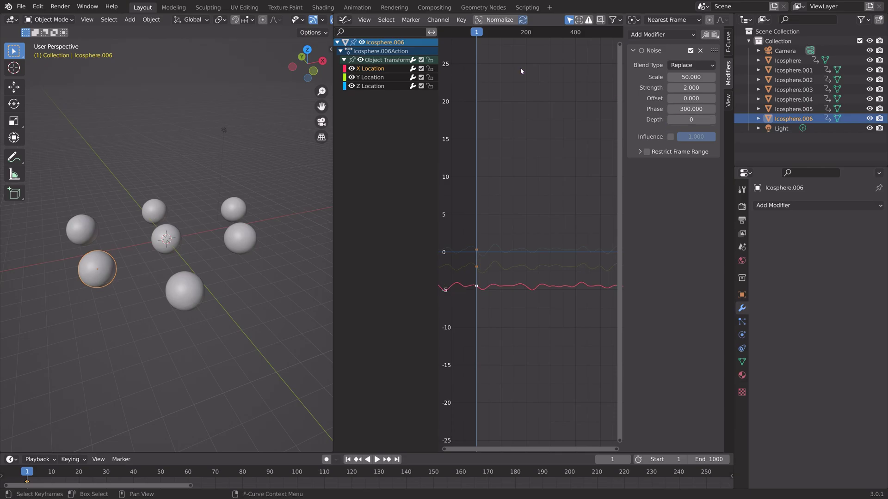
# Set the noise phase of Icosphere.006's Y Location curve to 400.
pyautogui.click(370, 78)
pyautogui.click(691, 109)
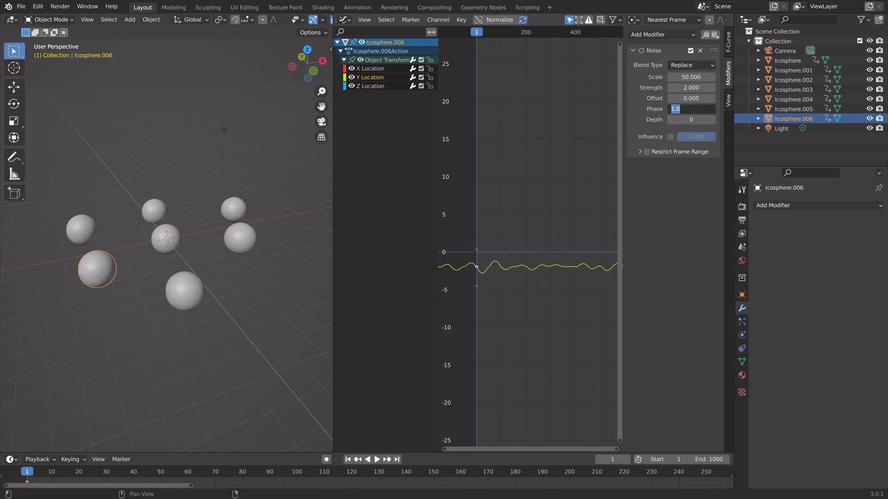
pyautogui.write('400')
pyautogui.press('Return')
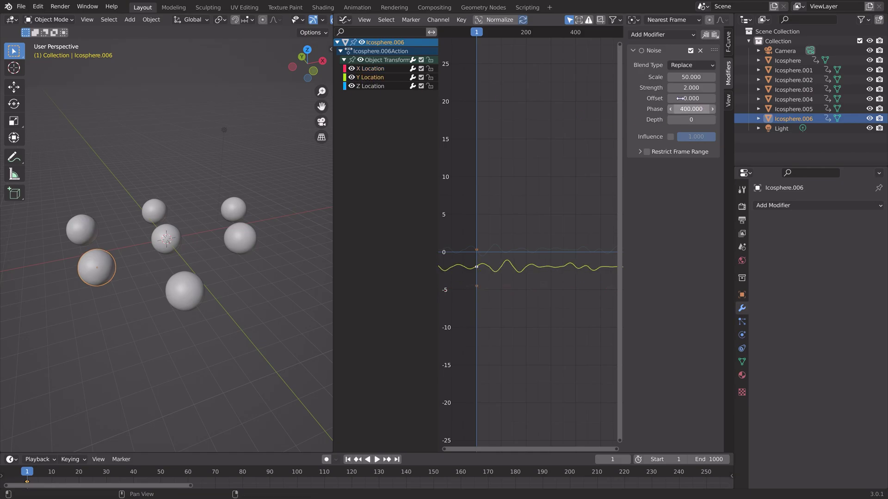
# Set the noise phases of Icosphere.003 to 600 on X Location, 700 on Y Location and 800 on Z Location.
pyautogui.click(184, 291)
pyautogui.click(698, 109)
pyautogui.write('600')
pyautogui.click(380, 78)
pyautogui.click(692, 109)
pyautogui.write('700')
pyautogui.click(380, 86)
pyautogui.click(691, 109)
pyautogui.write('800')
pyautogui.press('Return')
# Set noise phases of 1000 and 1100 on the central Icosphere's location curves, using 1100 for Z Location.
pyautogui.click(167, 240)
pyautogui.click(692, 109)
pyautogui.write('1000')
pyautogui.click(404, 87)
pyautogui.click(692, 109)
pyautogui.write('1100')
# Paste the copied Noise modifier onto the location curves of Icosphere.001 and Icosphere.005.
pyautogui.click(154, 211)
pyautogui.click(715, 35)
pyautogui.click(234, 210)
pyautogui.click(715, 35)
pyautogui.click(344, 60)
pyautogui.click(692, 109)
# Paste the Noise modifier onto Icosphere.004's location curves and set the Z Location phase to 2000.
pyautogui.click(240, 238)
pyautogui.click(715, 34)
pyautogui.click(371, 86)
pyautogui.click(689, 110)
pyautogui.write('2000')
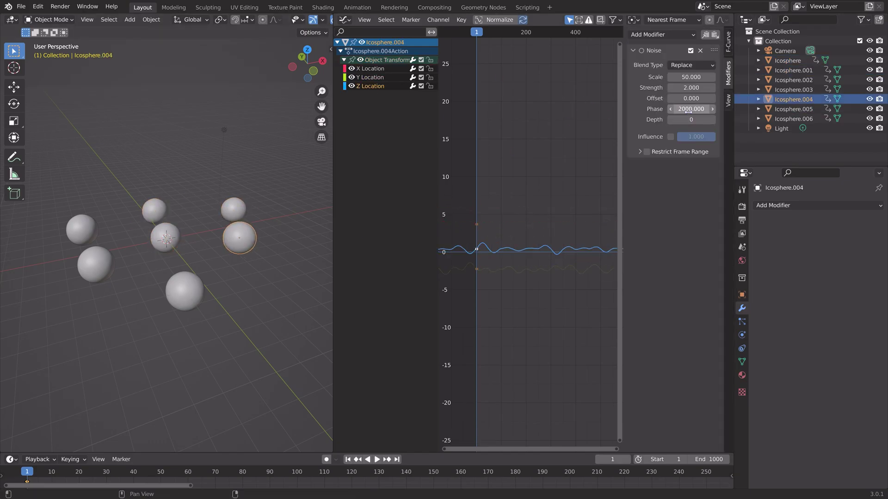
# Play the animation to check the floating motion of the spheres.
pyautogui.press('space')
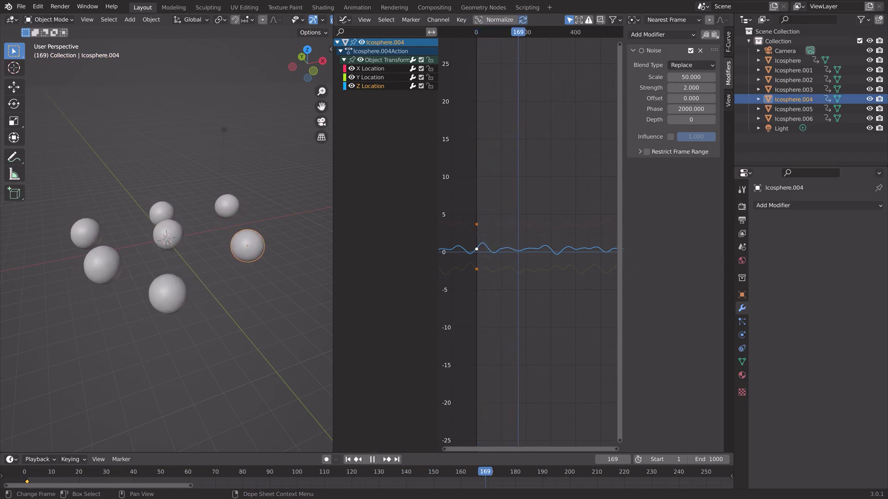
pyautogui.press('space')
# Save the scene to a file with Save As.
pyautogui.click(21, 6)
pyautogui.click(38, 6)
pyautogui.click(21, 6)
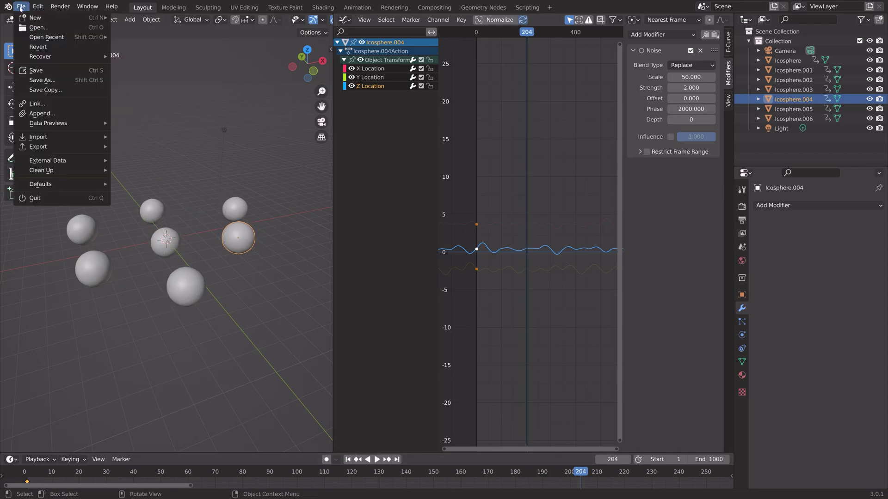
pyautogui.click(42, 80)
pyautogui.click(559, 387)
pyautogui.click(598, 388)
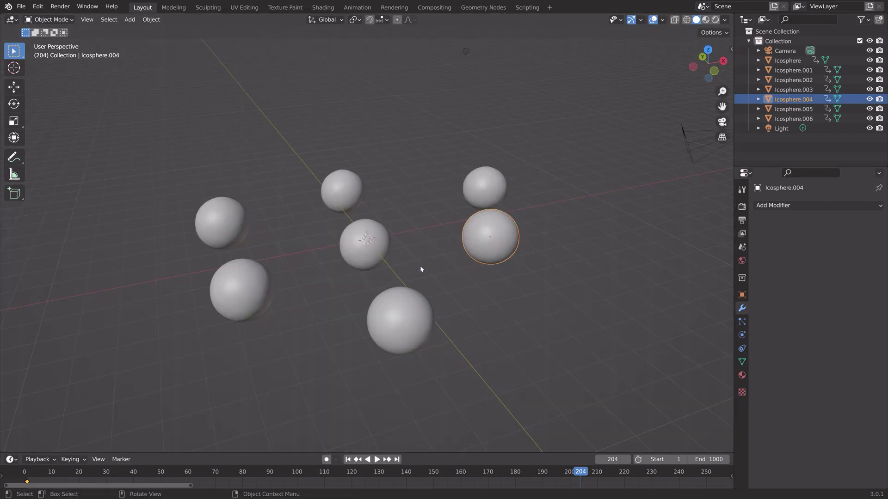
# Close the graph editor area in favour of the 3D viewport and return the playhead to frame 1.
pyautogui.moveTo(420, 266); pyautogui.dragTo(462, 259, button='middle')
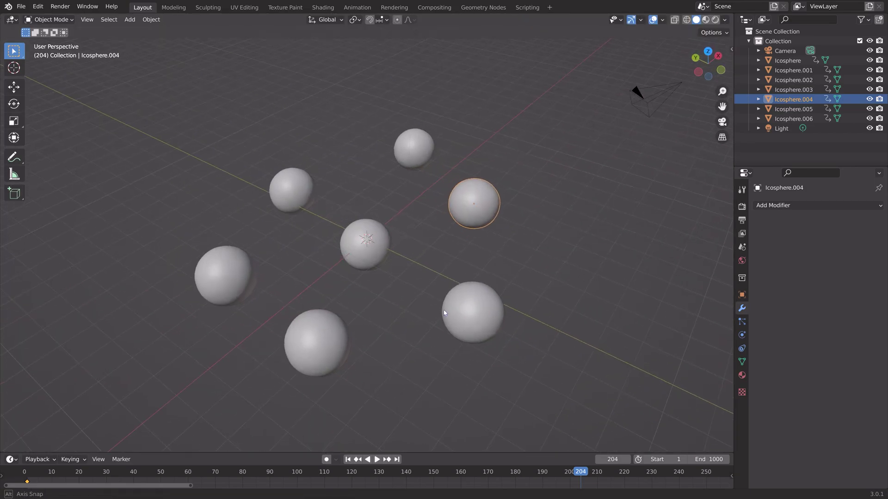
pyautogui.moveTo(587, 488); pyautogui.dragTo(45, 458)
pyautogui.press('Escape')
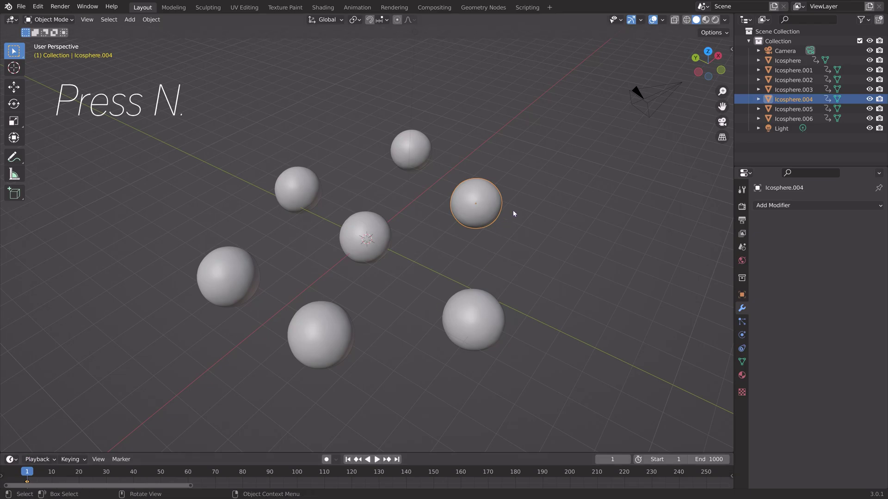
# Select all the spheres and add them to the FLIP Fluids simulation as obstacles.
pyautogui.press('n')
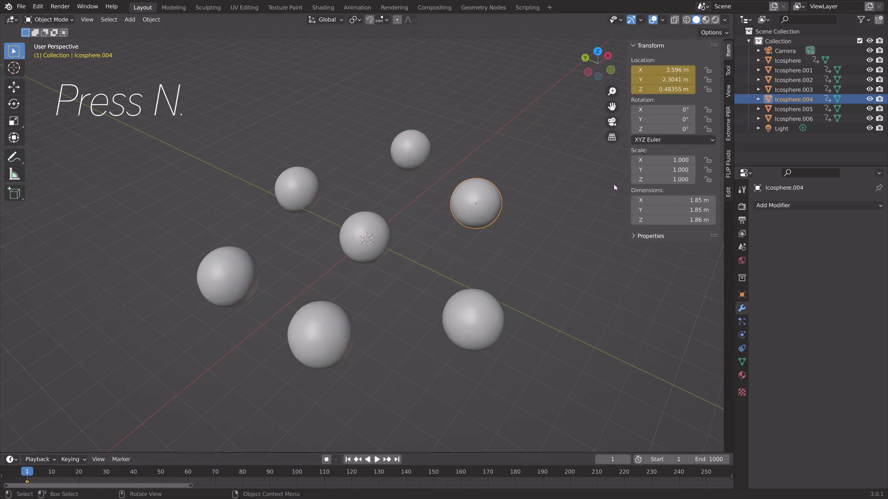
pyautogui.click(728, 167)
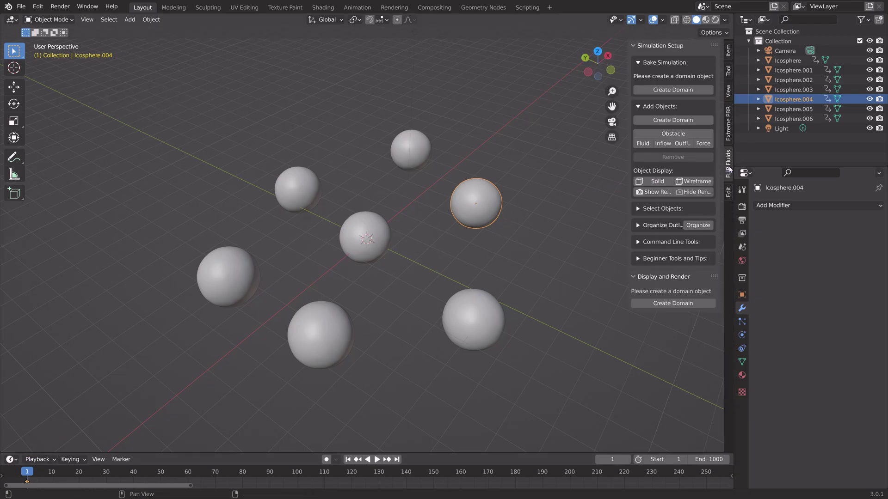
pyautogui.moveTo(152, 373); pyautogui.dragTo(526, 122)
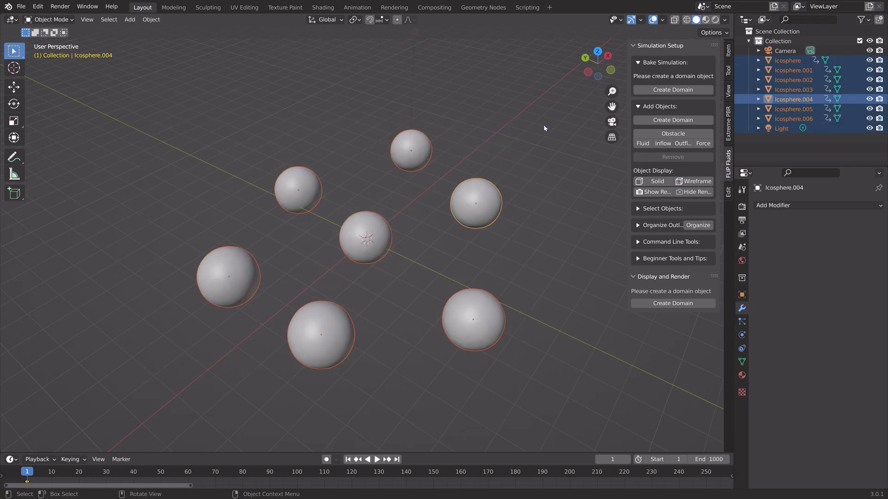
pyautogui.click(675, 134)
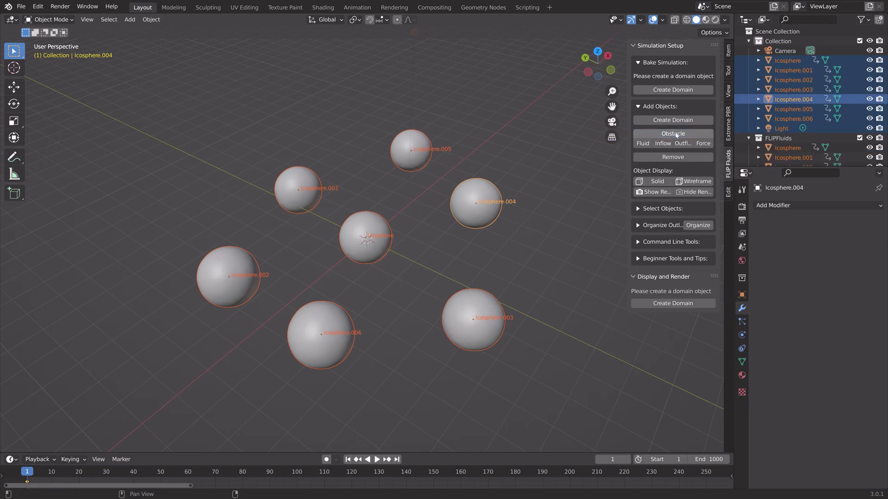
# Set the FLIP Fluid obstacle friction of Icosphere.004 to 1.00.
pyautogui.click(477, 200)
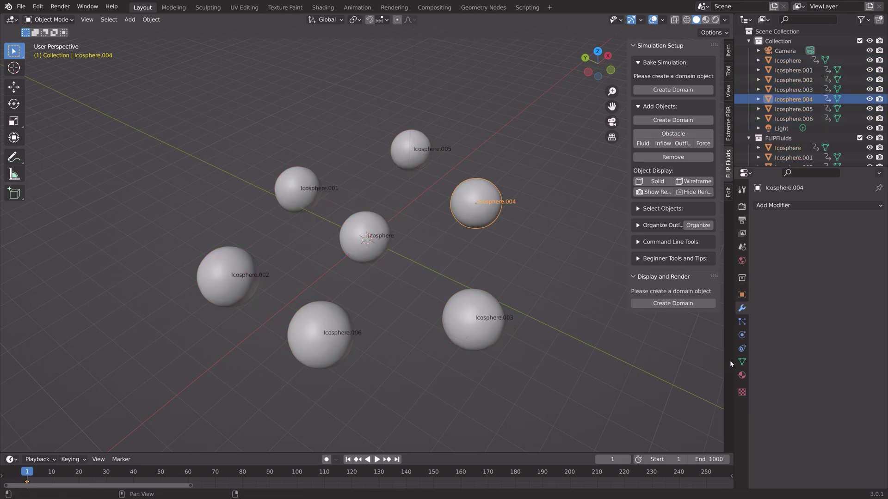
pyautogui.click(742, 335)
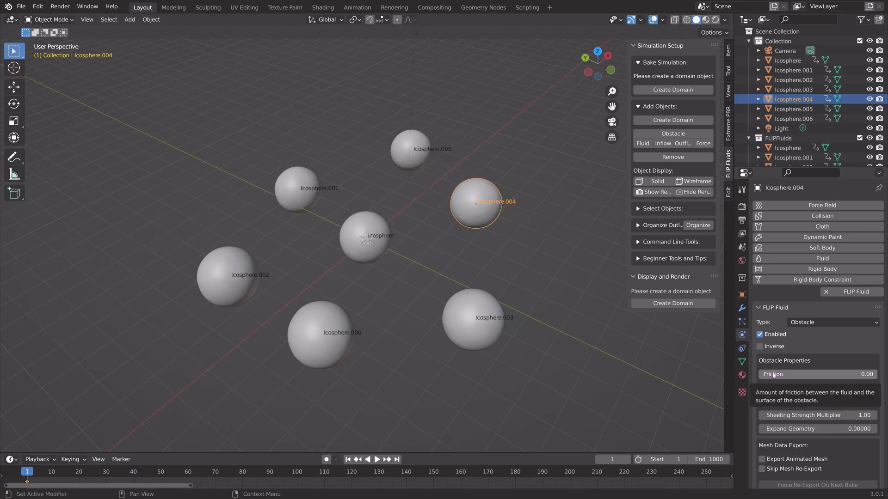
pyautogui.moveTo(773, 376); pyautogui.dragTo(877, 376)
# Set the FLIP Fluid obstacle friction of the other six spheres to 1.00 as well.
pyautogui.click(481, 319)
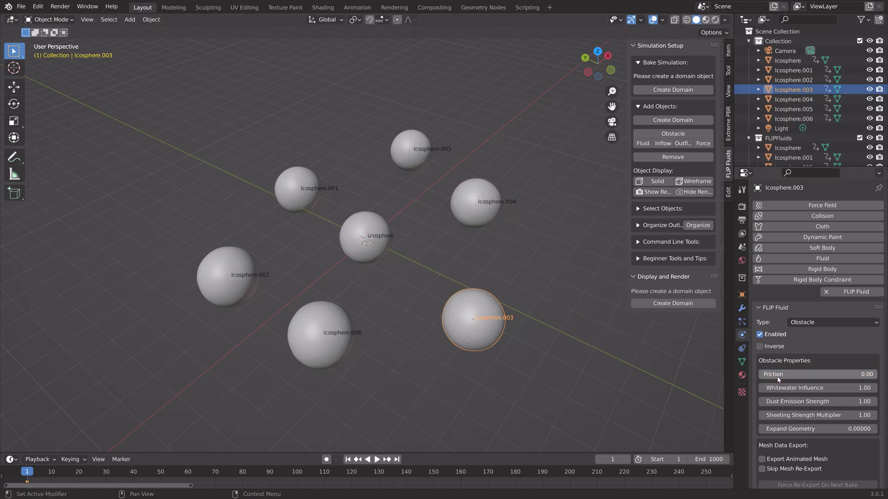
pyautogui.click(369, 257)
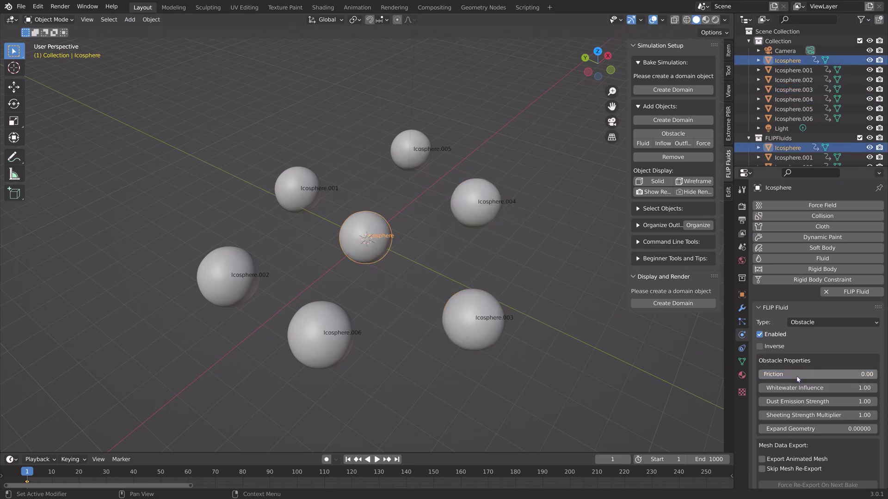
pyautogui.click(332, 320)
pyautogui.click(247, 279)
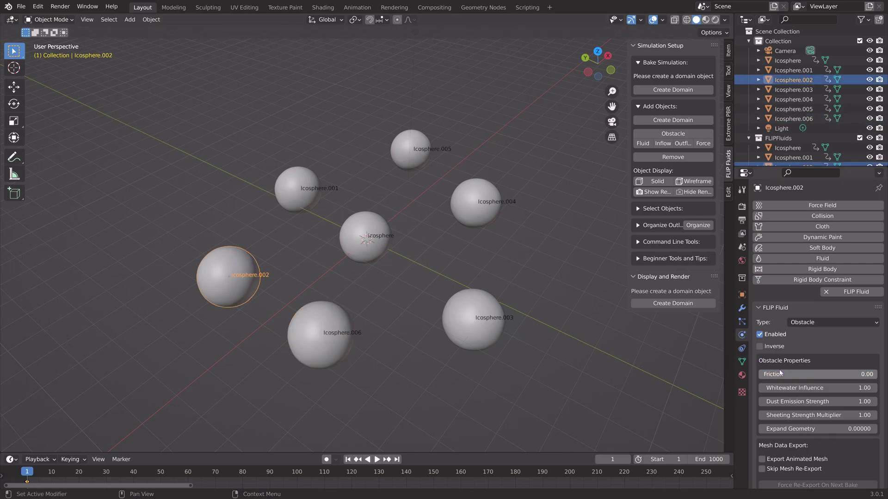
pyautogui.click(297, 181)
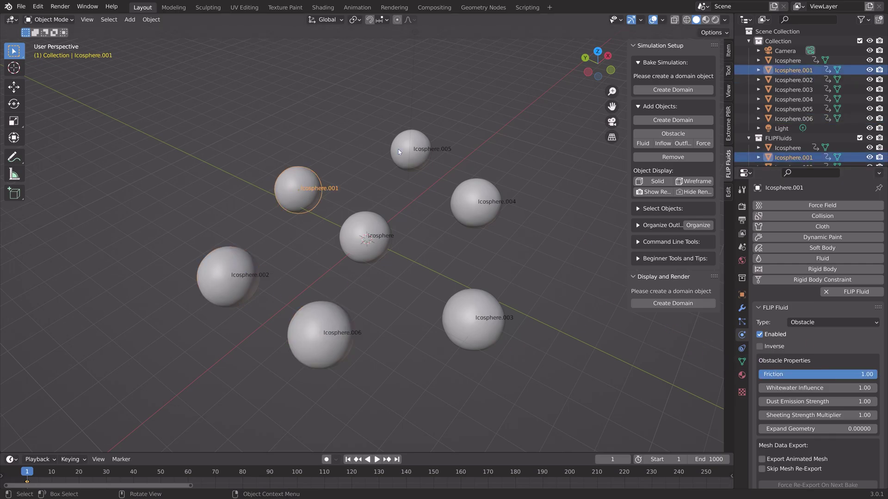
pyautogui.click(411, 170)
pyautogui.click(411, 151)
# Add a cube at the centre of the scene and scale it by about 7.5 to enclose all the spheres.
pyautogui.moveTo(509, 280); pyautogui.dragTo(459, 254, button='middle')
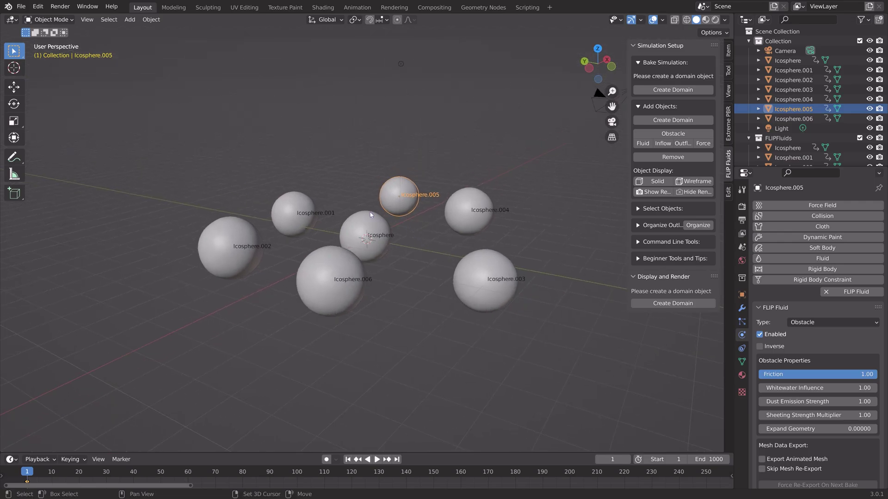
pyautogui.hotkey('shift', 'a')
pyautogui.click(393, 221)
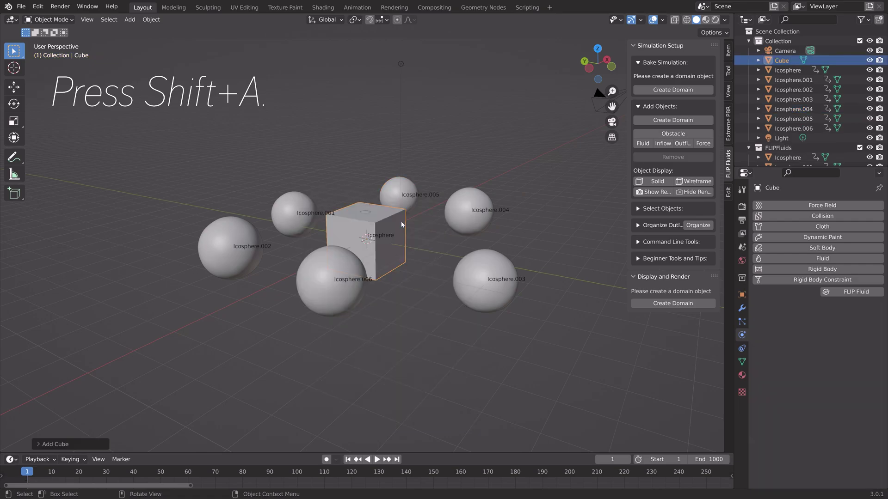
pyautogui.scroll(-5, 399, 225)
pyautogui.moveTo(398, 225); pyautogui.dragTo(359, 215, button='middle')
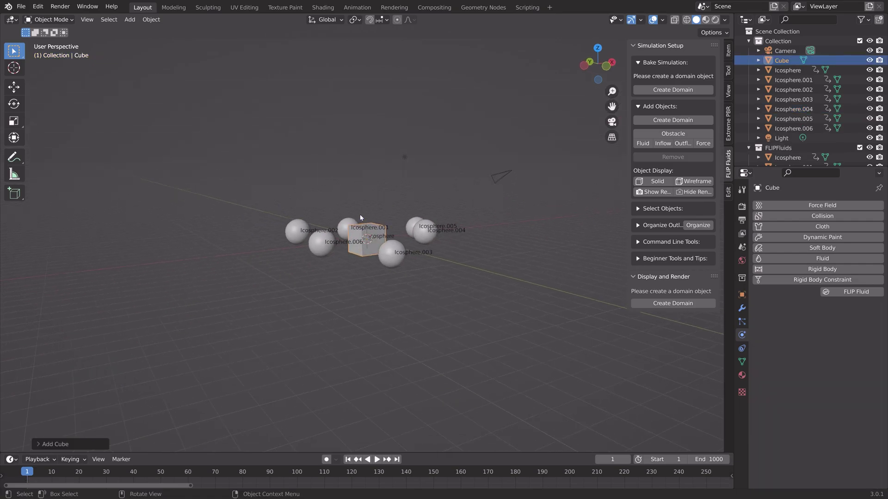
pyautogui.press('s')
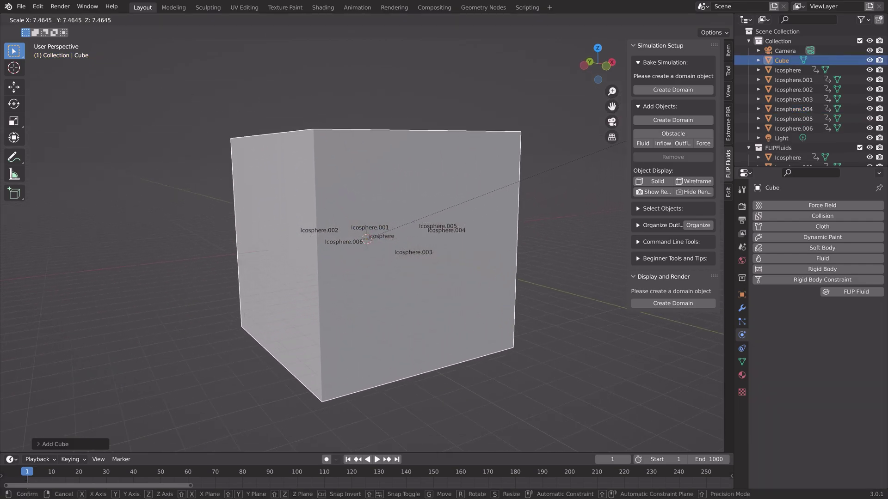
pyautogui.click(330, 381)
# Enable FLIP Fluid physics on the large enclosing cube.
pyautogui.scroll(5, 377, 329)
pyautogui.moveTo(378, 329); pyautogui.dragTo(602, 323, button='middle')
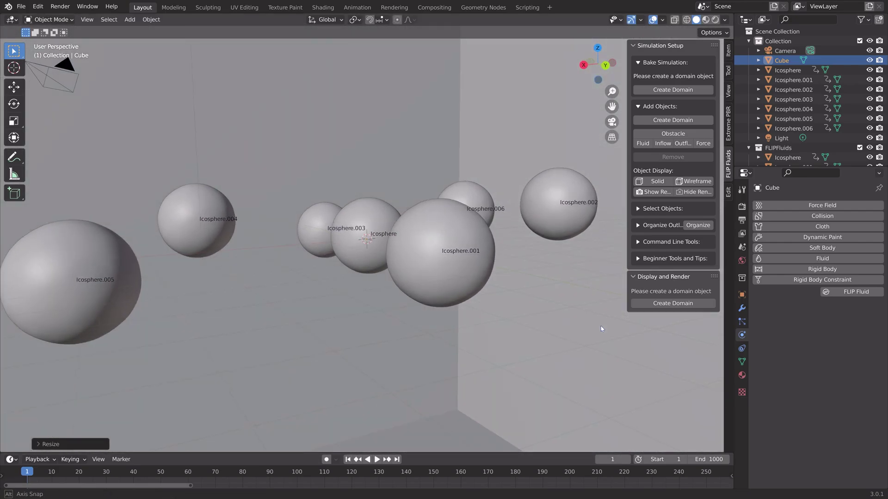
pyautogui.click(856, 292)
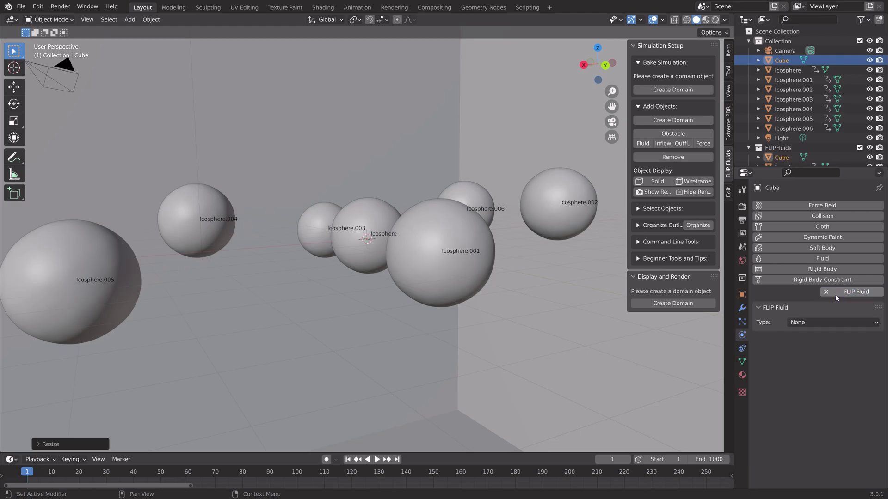
# Set the large cube's FLIP Fluid type to Domain and resize it to about 22.5 × 22.5 × 17.8 m, shorter along Z.
pyautogui.click(828, 323)
pyautogui.click(803, 344)
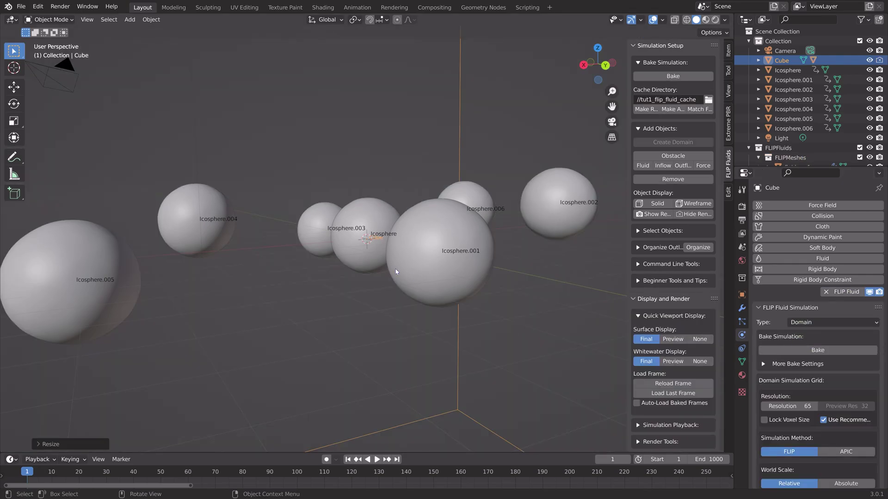
pyautogui.scroll(-6, 393, 268)
pyautogui.moveTo(426, 251); pyautogui.dragTo(395, 256, button='middle')
pyautogui.press('s')
pyautogui.click(510, 230)
pyautogui.moveTo(511, 233); pyautogui.dragTo(524, 252, button='middle')
pyautogui.press('s')
pyautogui.press('z')
pyautogui.click(524, 251)
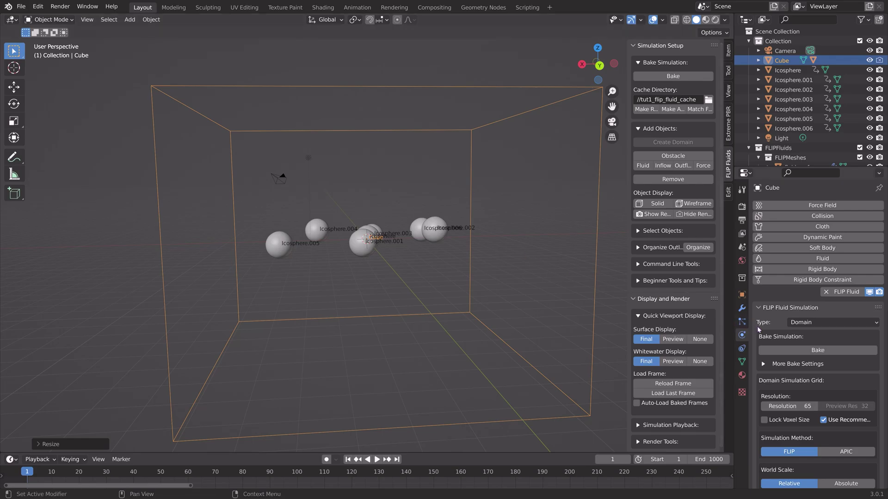
# Set the resolution of the domain simulation grid to 150.
pyautogui.scroll(-5, 767, 324)
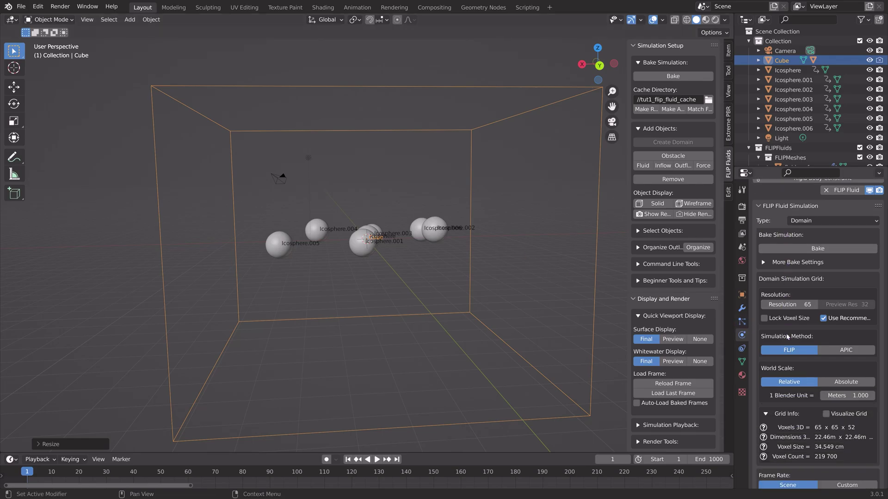
pyautogui.click(782, 304)
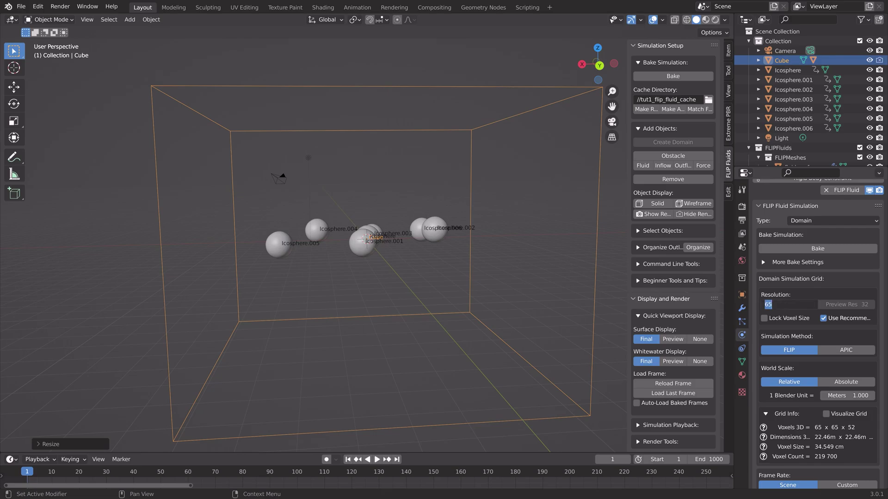
pyautogui.write('1150')
pyautogui.press('Return')
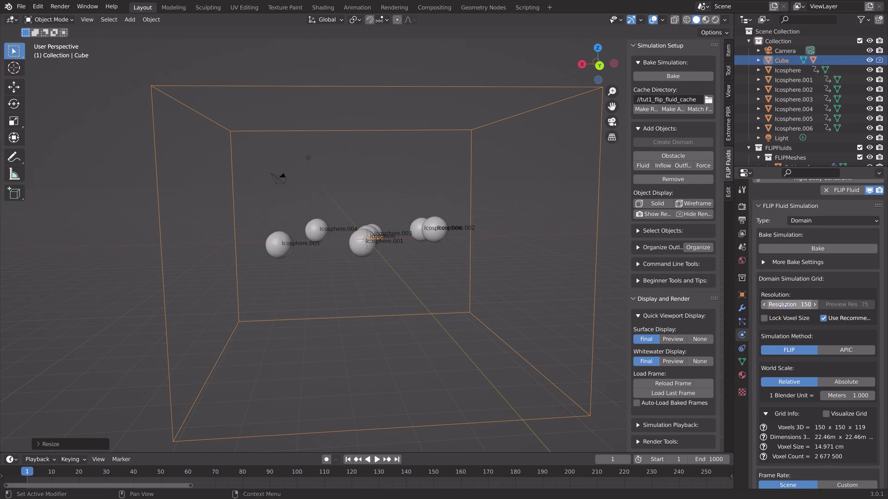
# Enable viscosity in the domain's FLIP Fluid World settings and set its base value to 0.
pyautogui.scroll(-8, 785, 311)
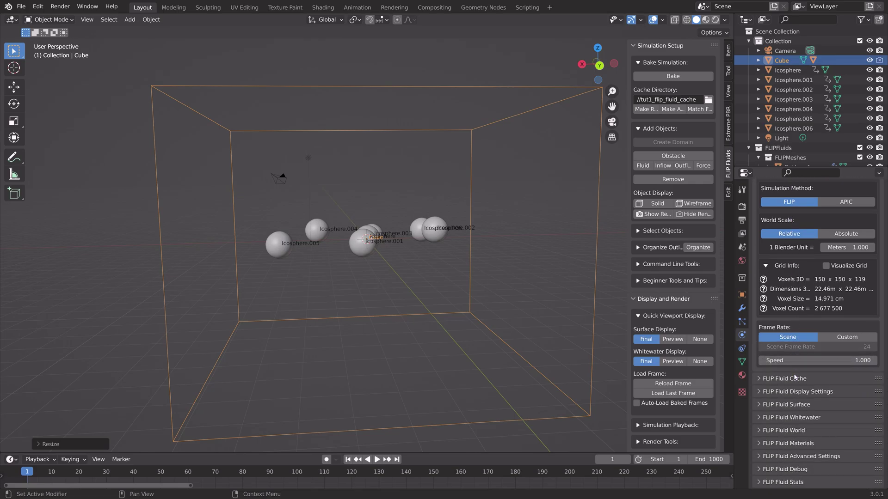
pyautogui.click(776, 430)
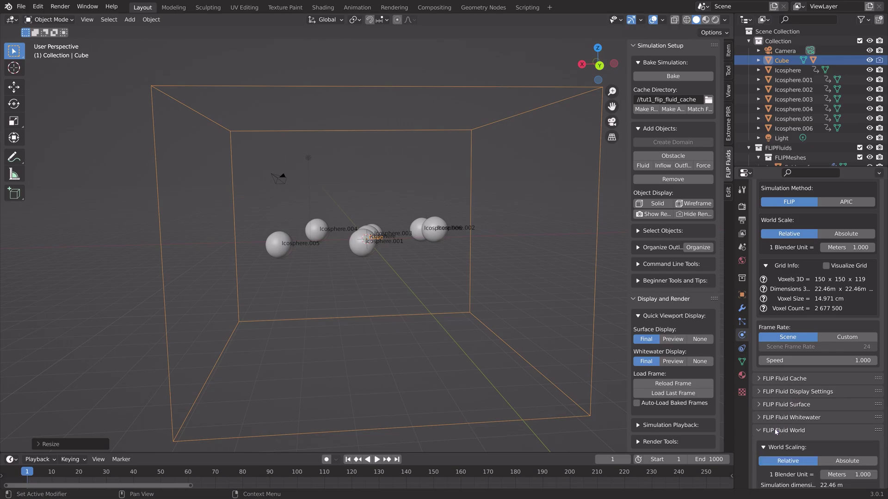
pyautogui.scroll(-8, 776, 429)
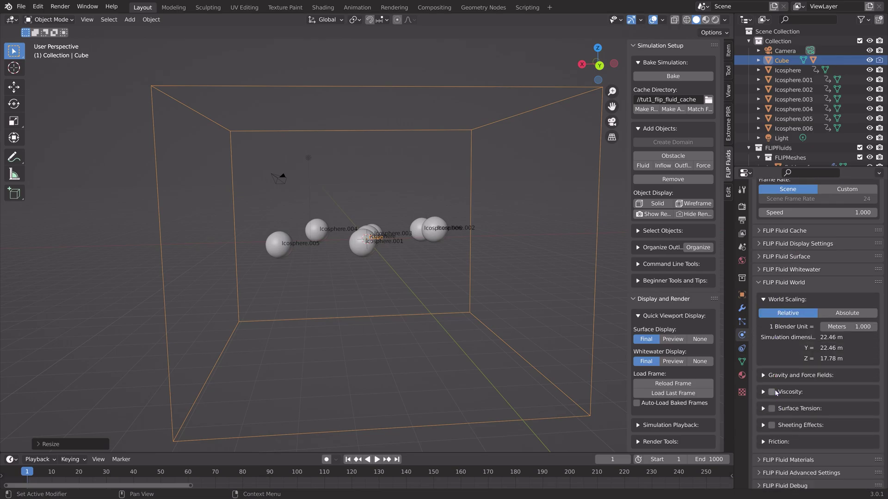
pyautogui.click(772, 392)
pyautogui.click(763, 393)
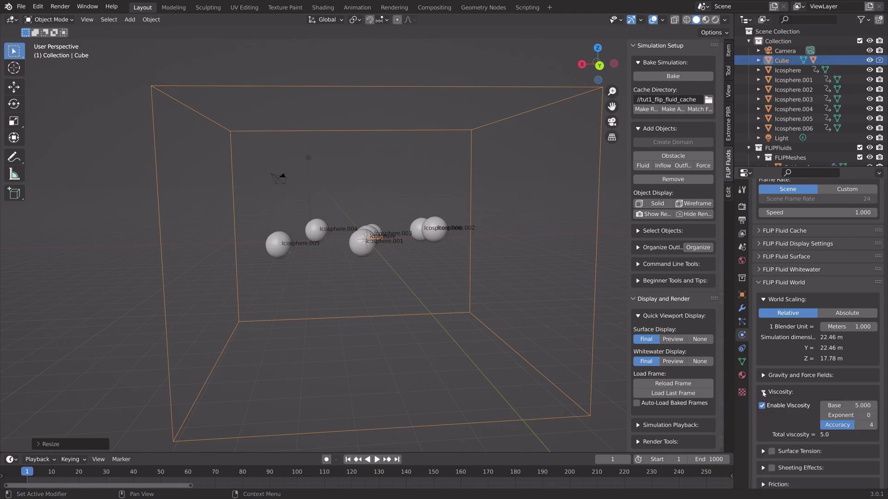
pyautogui.click(854, 406)
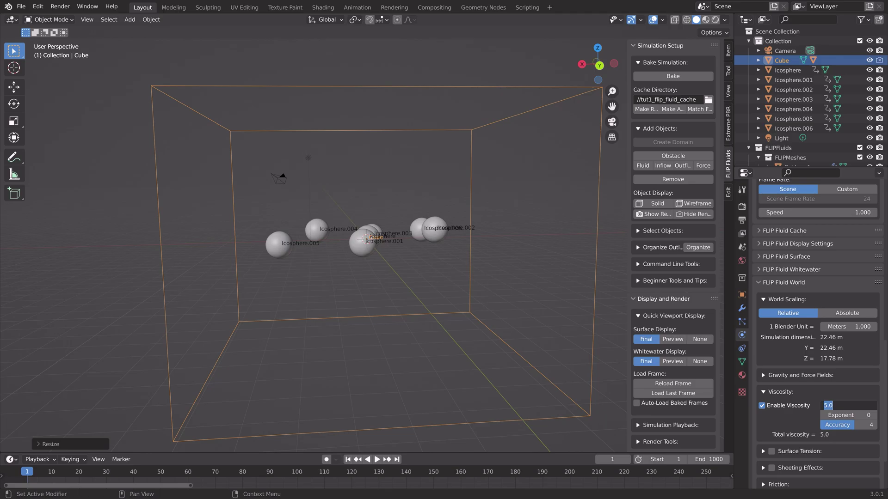
pyautogui.write('0')
pyautogui.press('Return')
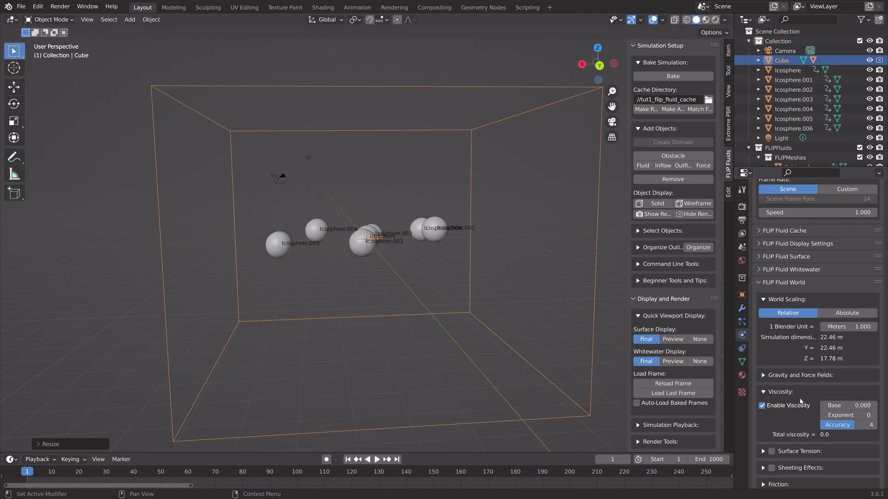
# Save the scene as a new incremented file named tut2.blend in the same folder.
pyautogui.scroll(-3, 801, 399)
pyautogui.scroll(8, 803, 395)
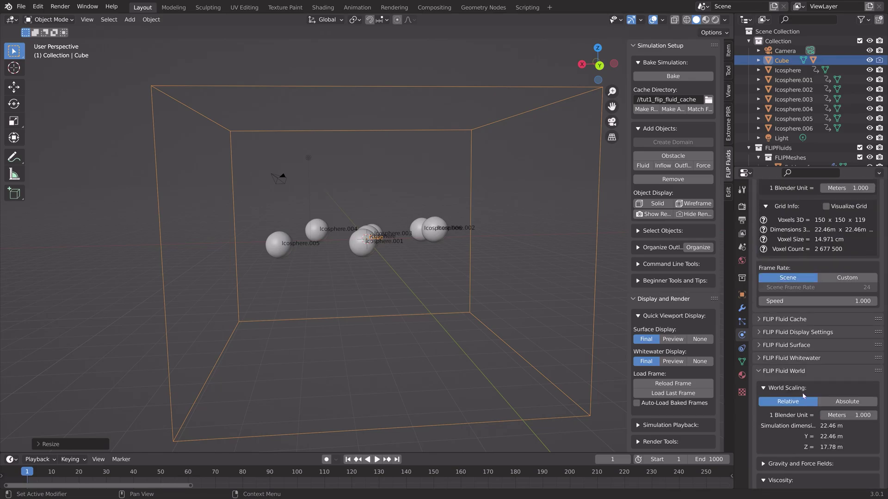
pyautogui.scroll(15, 785, 355)
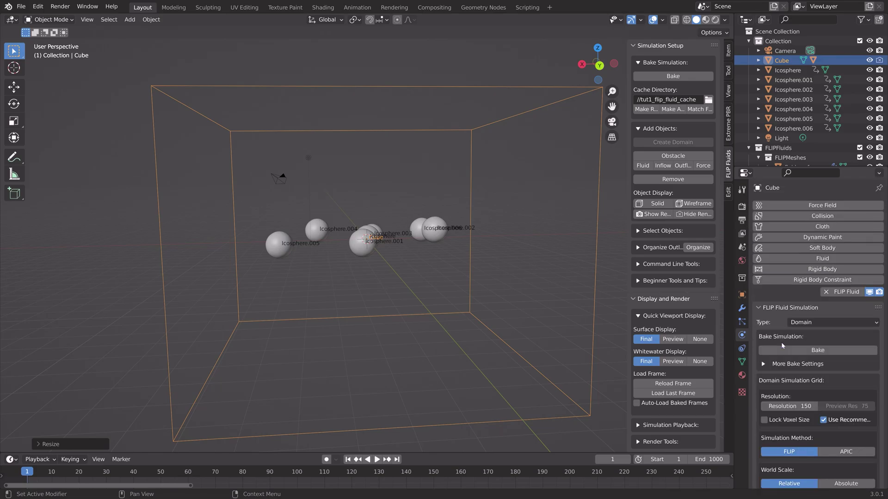
pyautogui.hotkey('ctrl', 'shift', 's')
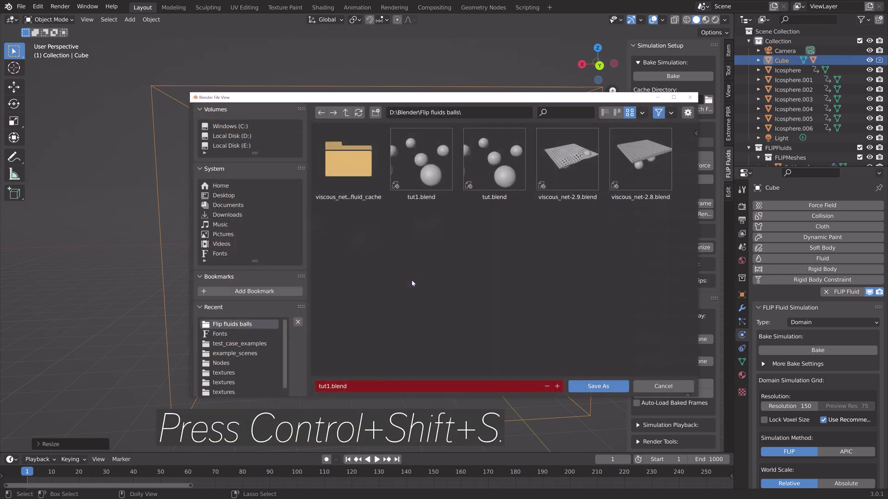
pyautogui.click(557, 388)
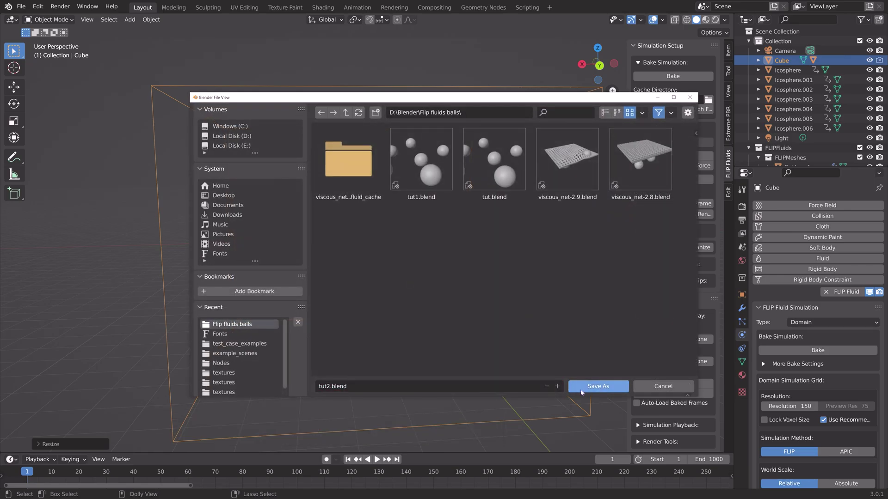
pyautogui.click(576, 387)
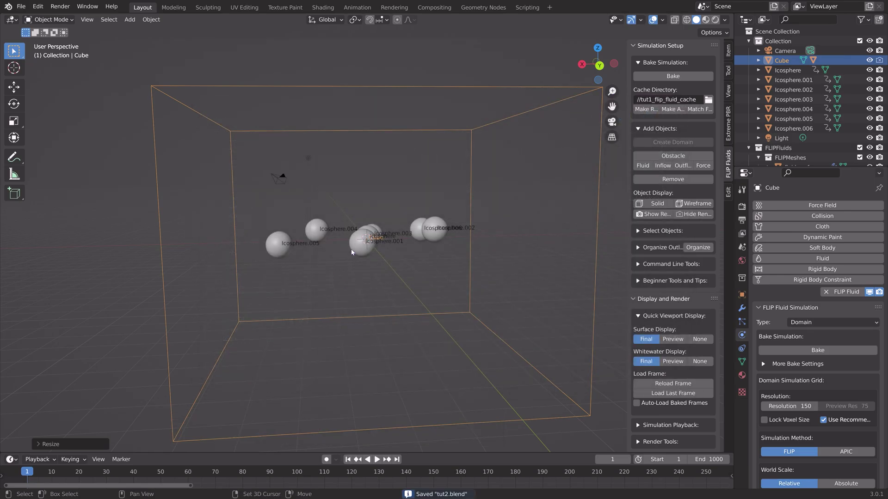
# Add a second cube at the scene centre and scale it by about 10.7 in X and Y only, forming a wide slab inside the domain.
pyautogui.hotkey('shift', 'a')
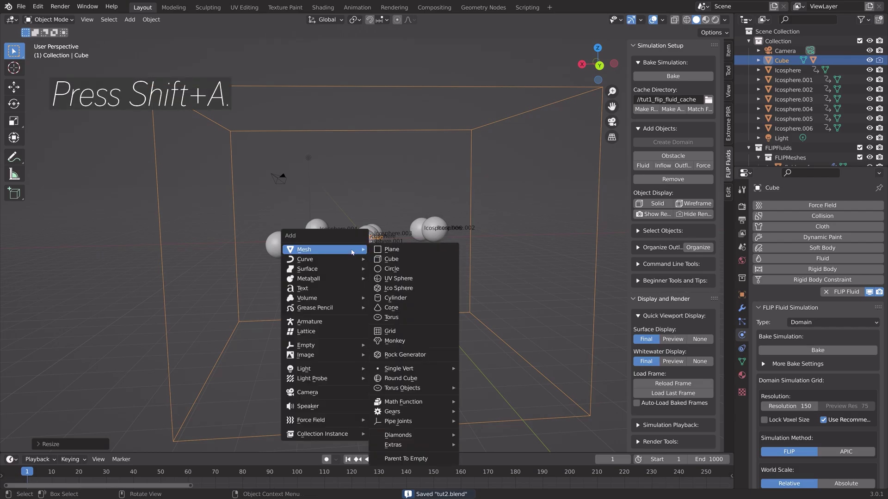
pyautogui.click(387, 258)
pyautogui.moveTo(387, 224); pyautogui.dragTo(407, 217, button='middle')
pyautogui.press('s')
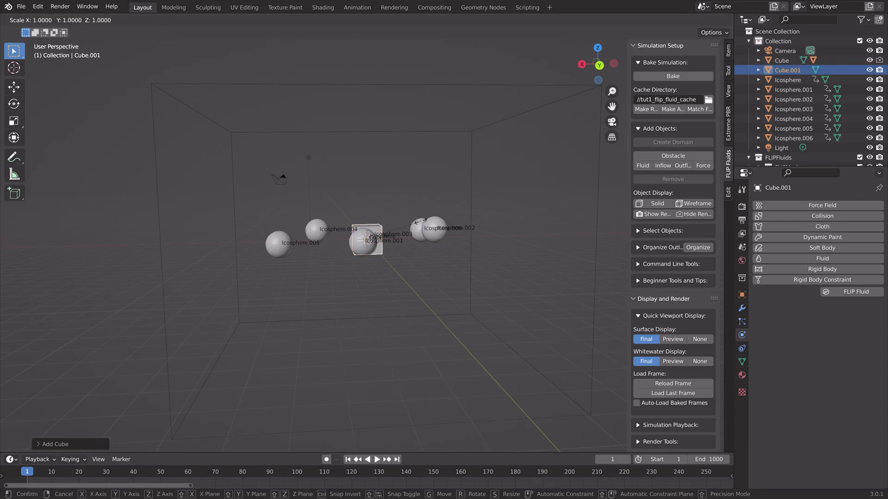
pyautogui.hotkey('shift', 'z')
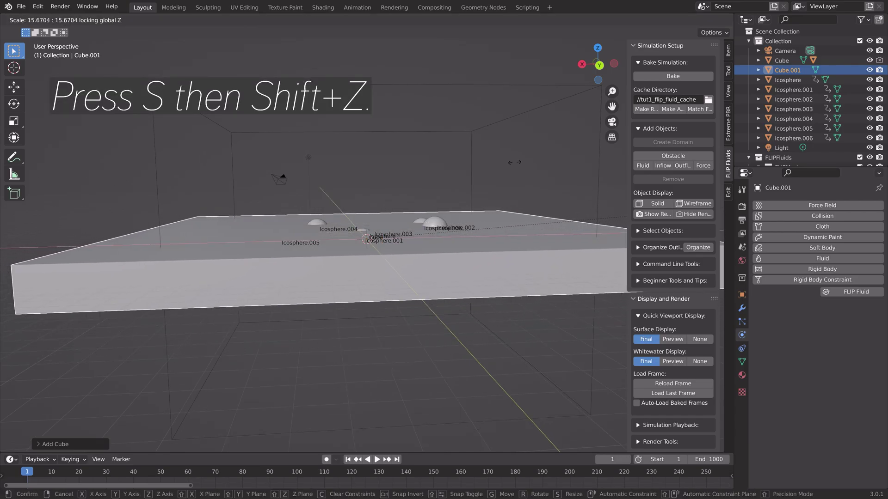
pyautogui.click(238, 176)
# Scale the slab by about 0.62 along Z and move it straight up until it clears the tops of the spheres.
pyautogui.press('s')
pyautogui.press('z')
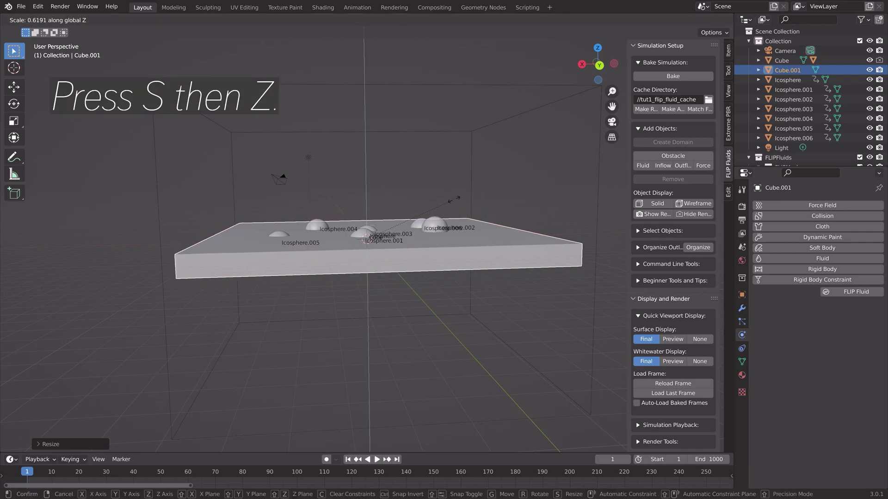
pyautogui.click(455, 202)
pyautogui.press('g')
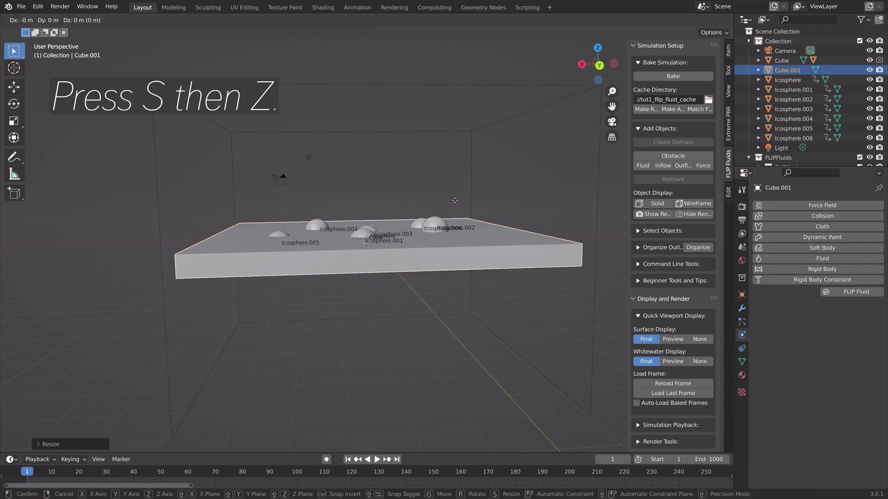
pyautogui.press('z')
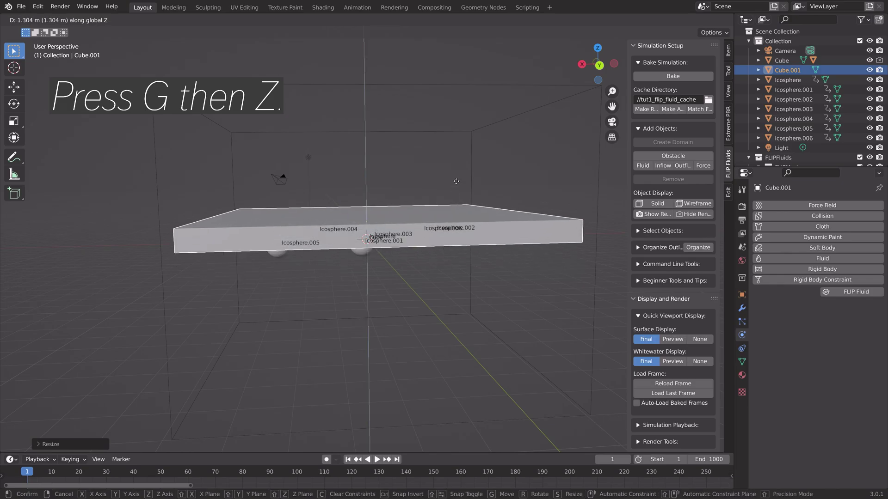
pyautogui.click(454, 184)
# Thin the raised slab further by scaling it by about 0.64 along Z.
pyautogui.moveTo(454, 185); pyautogui.dragTo(540, 212, button='middle')
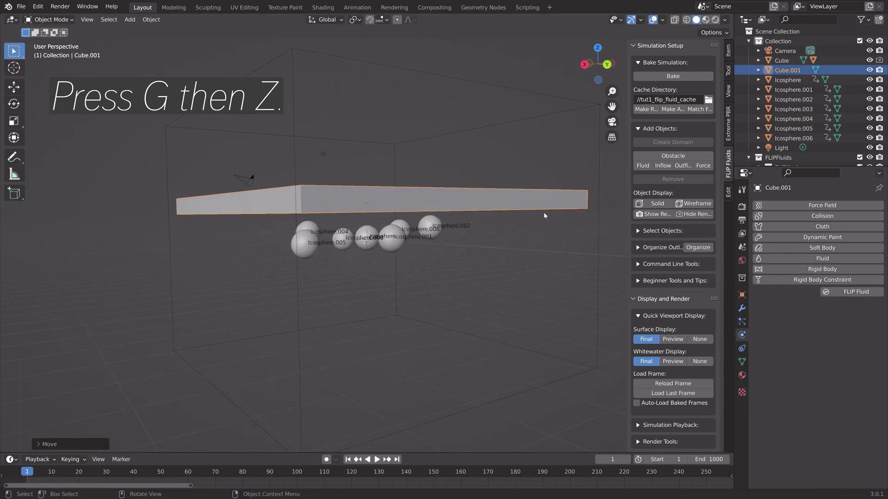
pyautogui.press('s')
pyautogui.press('z')
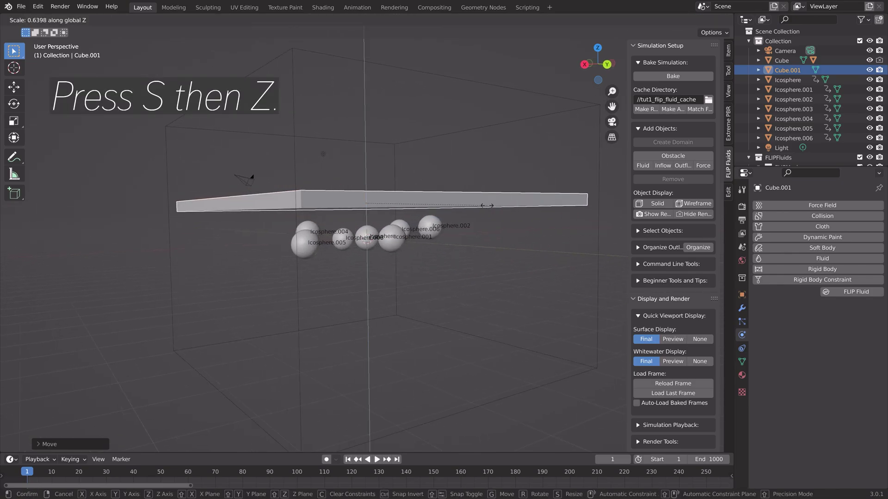
pyautogui.click(578, 206)
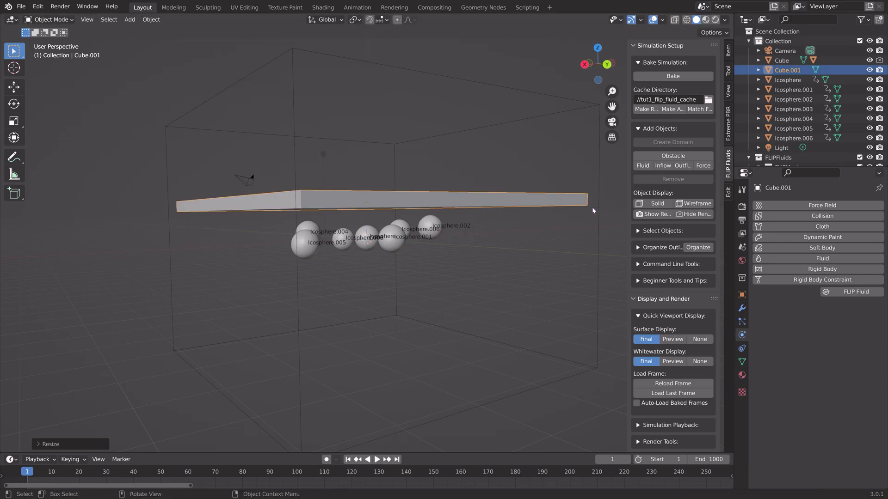
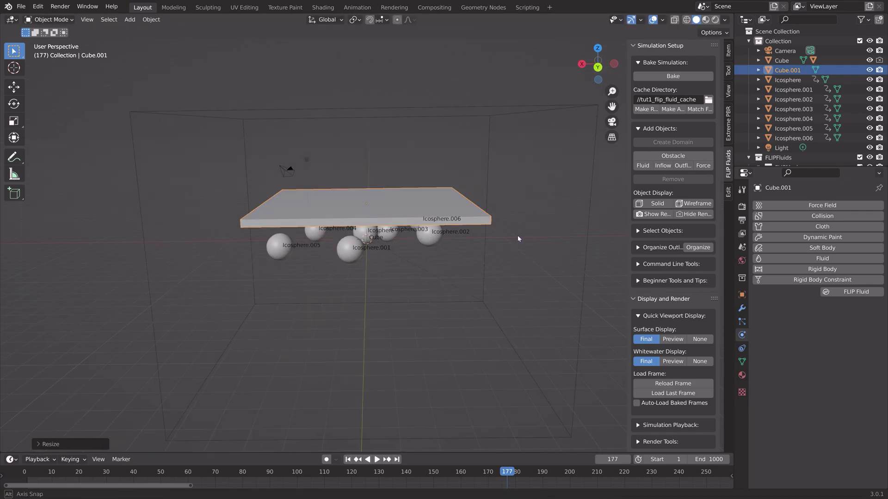
# Add another cube at the scene centre and move it in the XY plane to the slab's corner at negative X, positive Y.
pyautogui.press('KP_7')
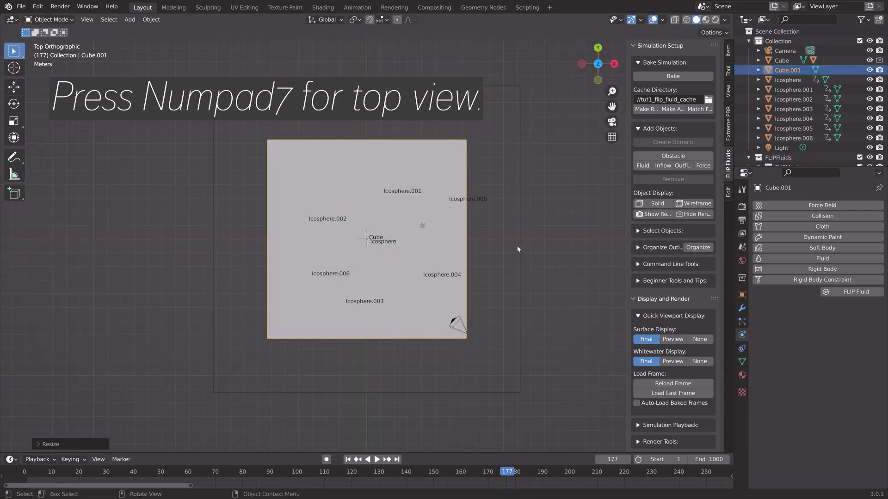
pyautogui.hotkey('shift', 'a')
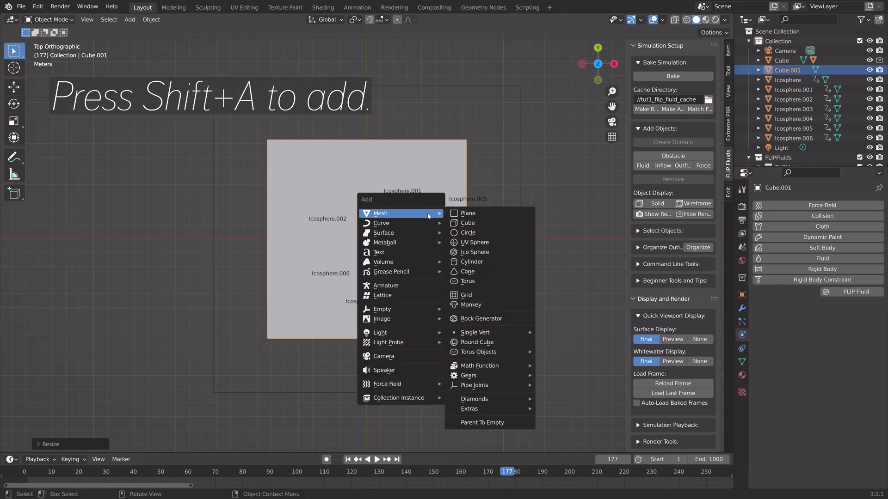
pyautogui.click(462, 223)
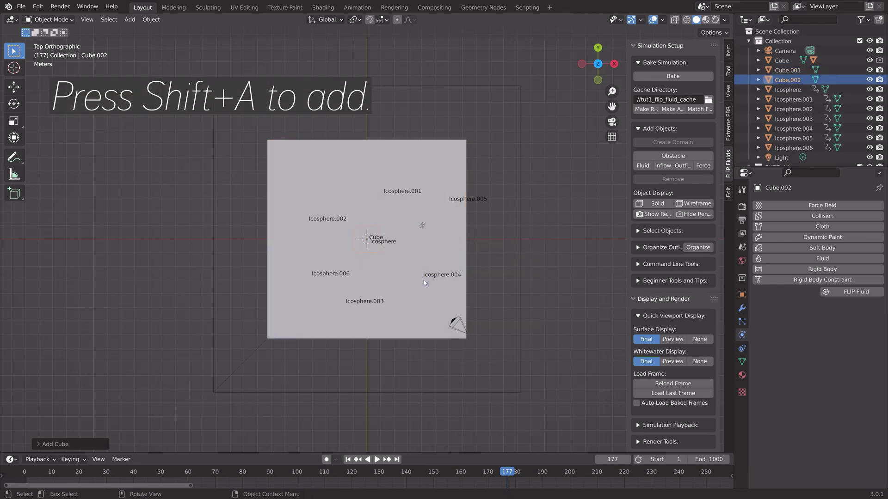
pyautogui.press('KP_1')
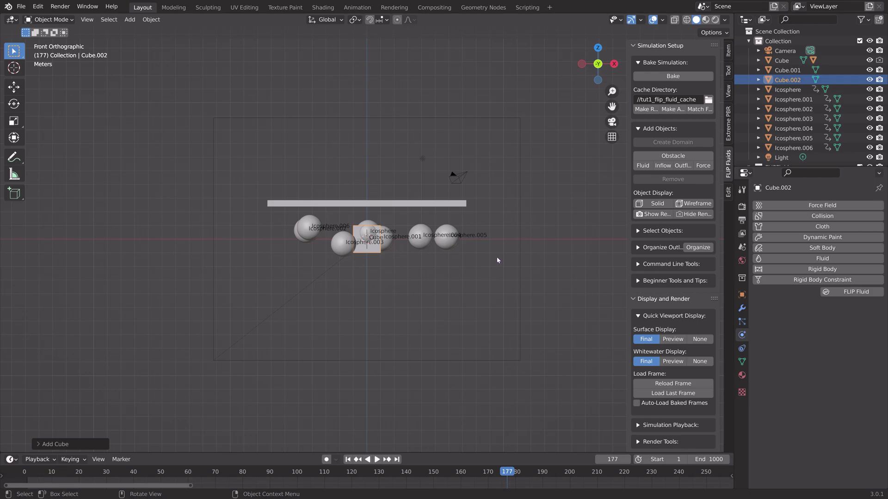
pyautogui.press('g')
pyautogui.click(417, 225)
pyautogui.press('KP_7')
pyautogui.press('g')
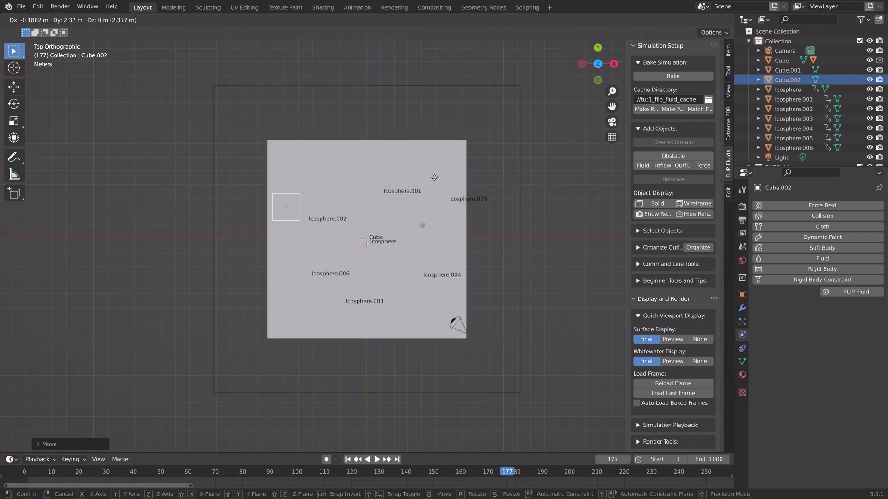
pyautogui.click(432, 132)
# Shrink the small cube to less than half its size and raise it straight up along Z to the slab's height.
pyautogui.press('s')
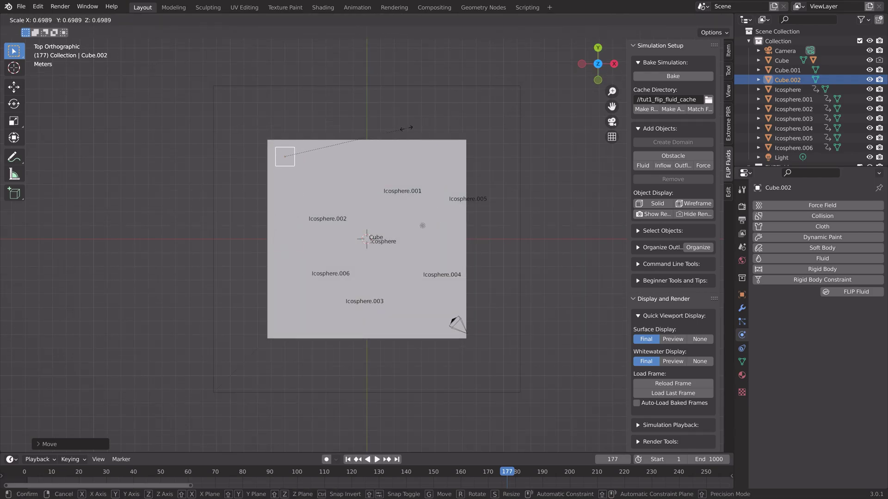
pyautogui.click(355, 141)
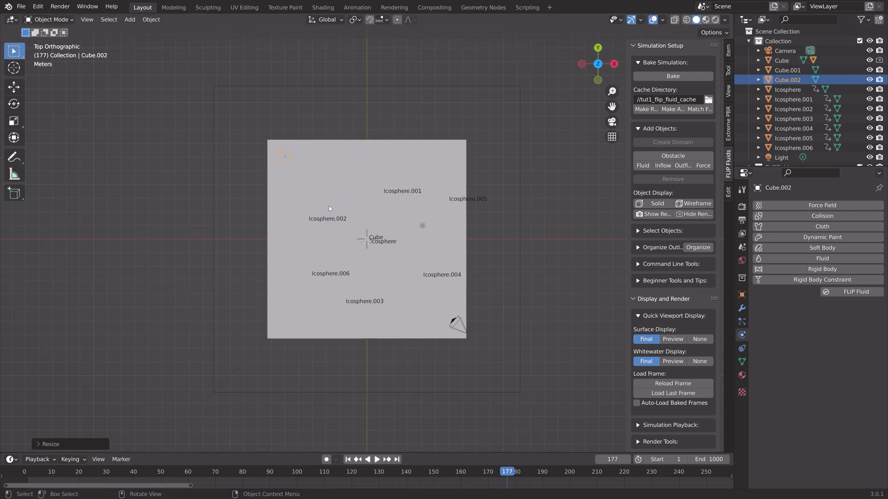
pyautogui.moveTo(329, 206); pyautogui.dragTo(339, 184, button='middle')
pyautogui.press('KP_1')
pyautogui.press('g')
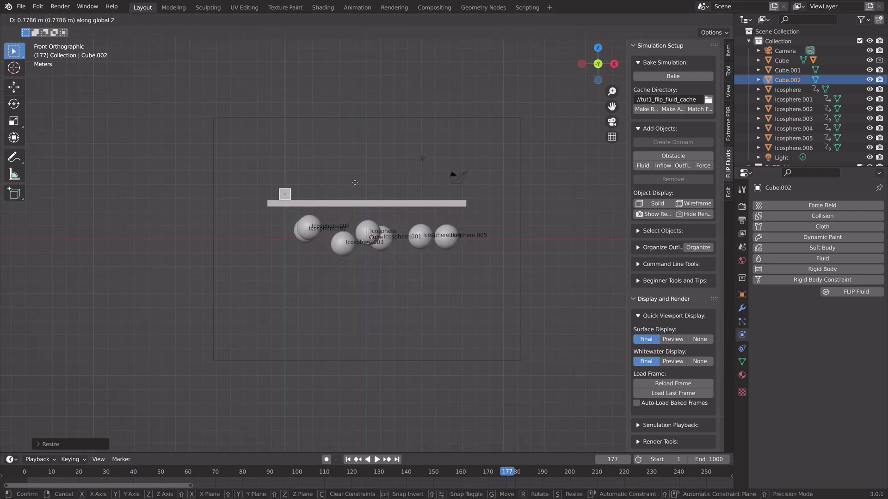
pyautogui.click(343, 204)
# Shift the small cube in the front view so it straddles the slab's thickness close to its negative X end.
pyautogui.scroll(8, 343, 206)
pyautogui.keyDown('shift'); pyautogui.moveTo(282, 226); pyautogui.dragTo(592, 308, button='middle'); pyautogui.keyUp('shift')
pyautogui.press('g')
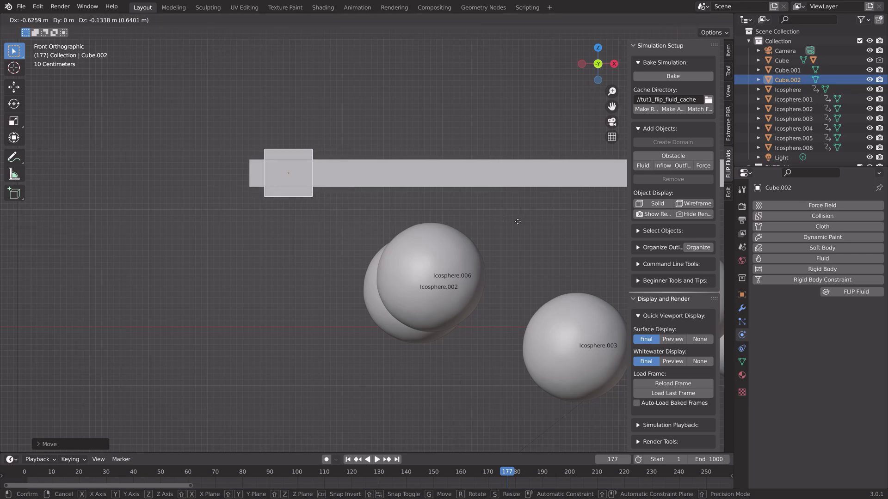
pyautogui.click(518, 221)
# Move the small cube along positive Y in the top view until it sits just inside the slab's corner.
pyautogui.moveTo(516, 222); pyautogui.dragTo(382, 354, button='middle')
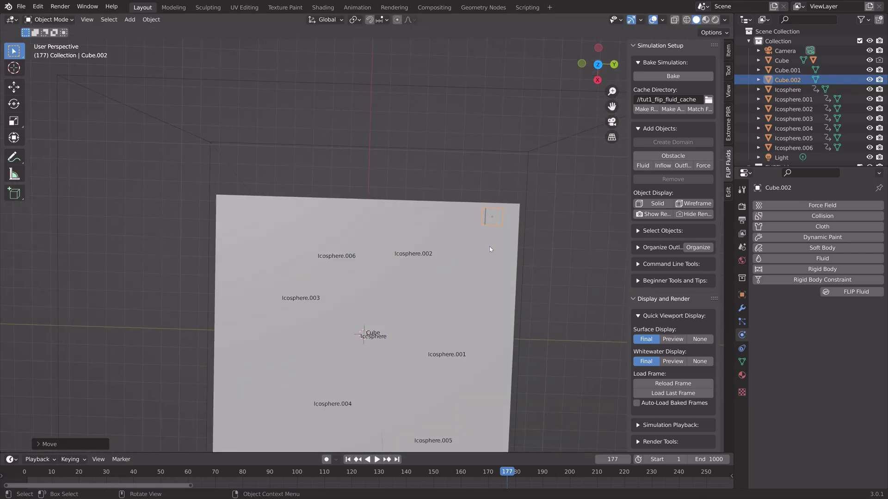
pyautogui.press('KP_7')
pyautogui.scroll(4, 511, 144)
pyautogui.keyDown('shift'); pyautogui.moveTo(324, 81); pyautogui.dragTo(341, 307, button='middle'); pyautogui.keyUp('shift')
pyautogui.press('g')
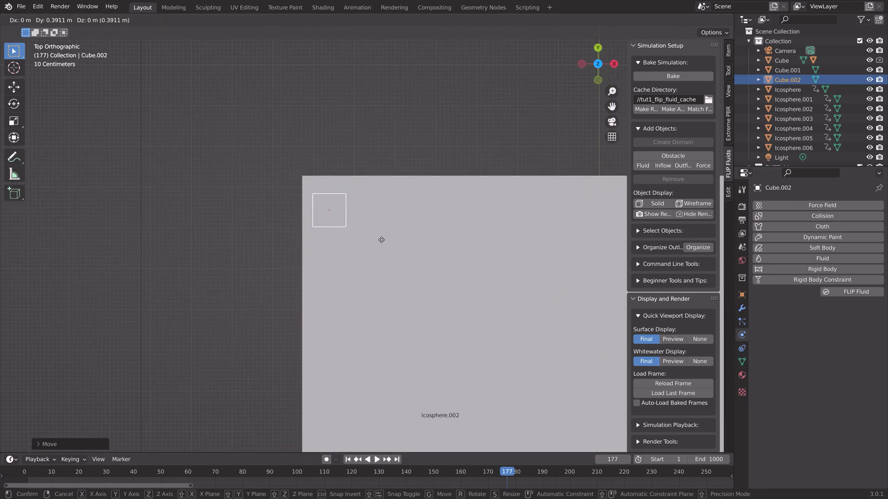
pyautogui.click(382, 234)
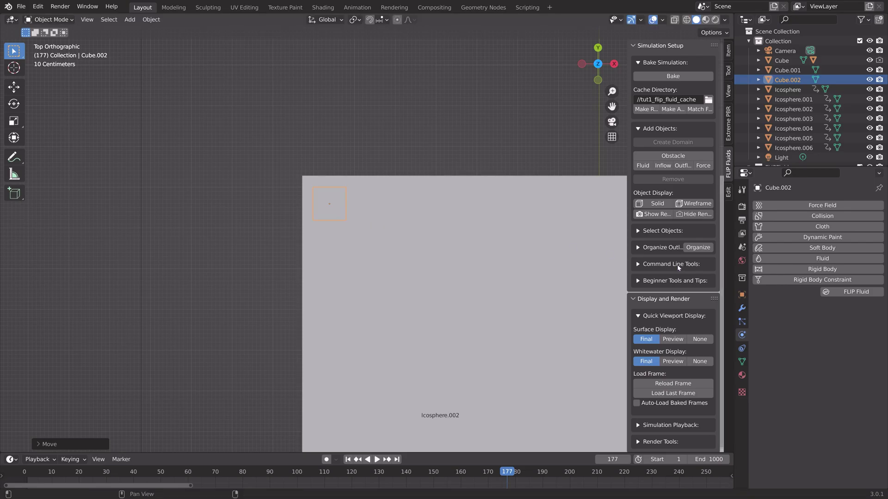
# Add an Array modifier to the small cube with a fixed count of 16.
pyautogui.click(741, 309)
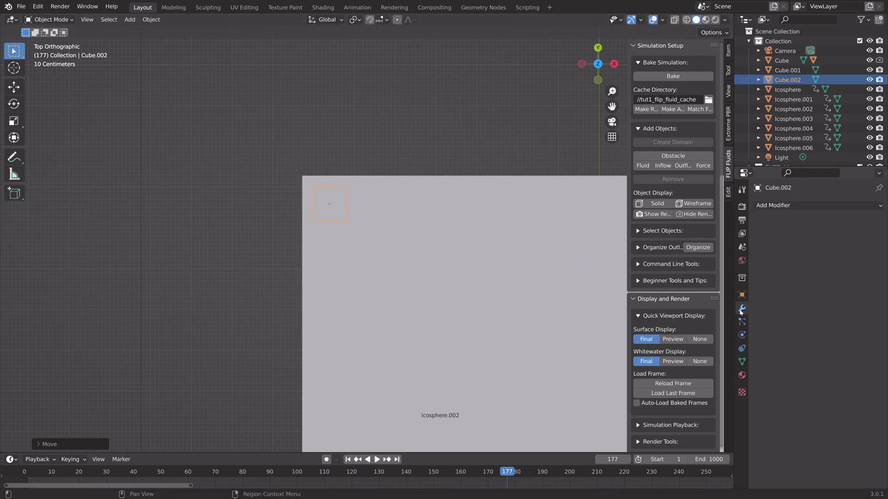
pyautogui.click(799, 205)
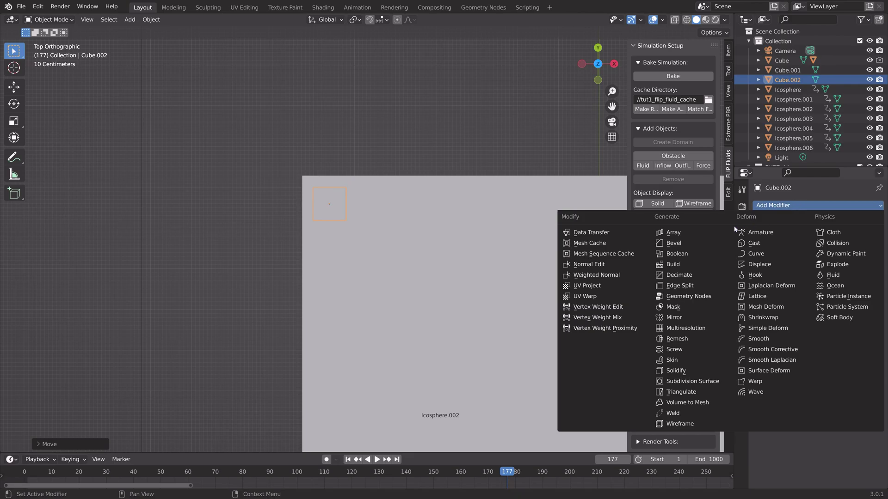
pyautogui.click(674, 232)
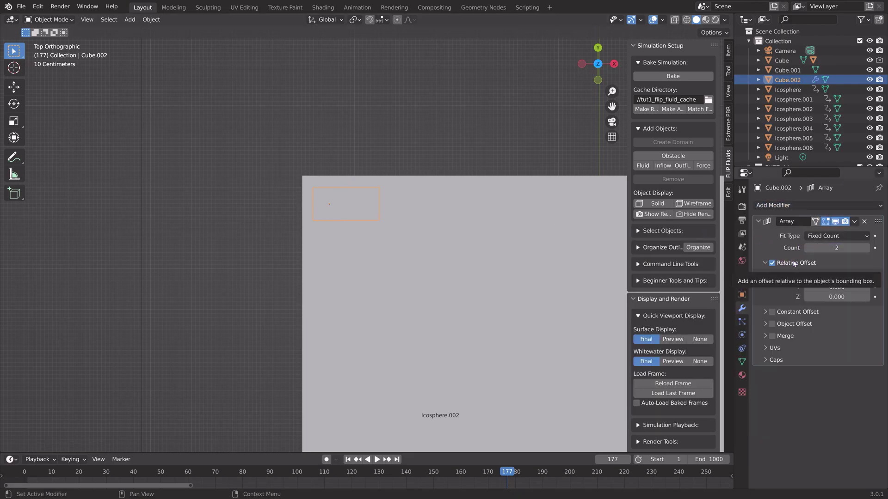
pyautogui.click(821, 249)
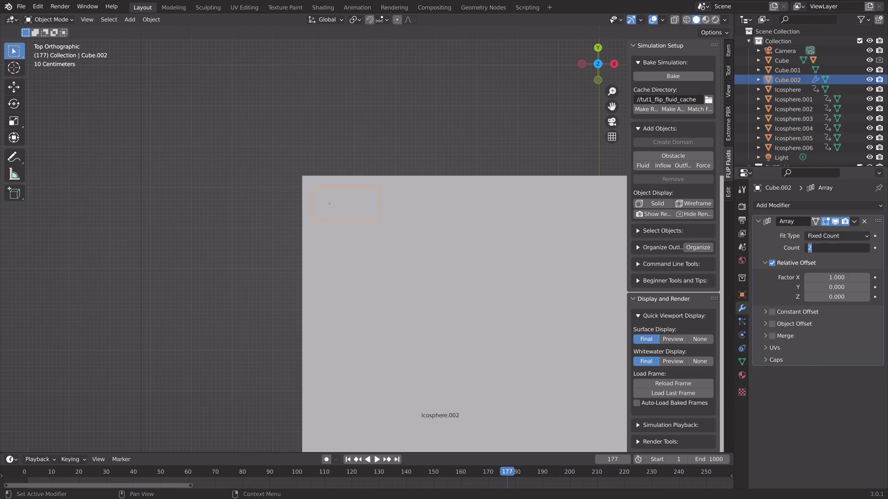
pyautogui.write('6')
pyautogui.press('Return')
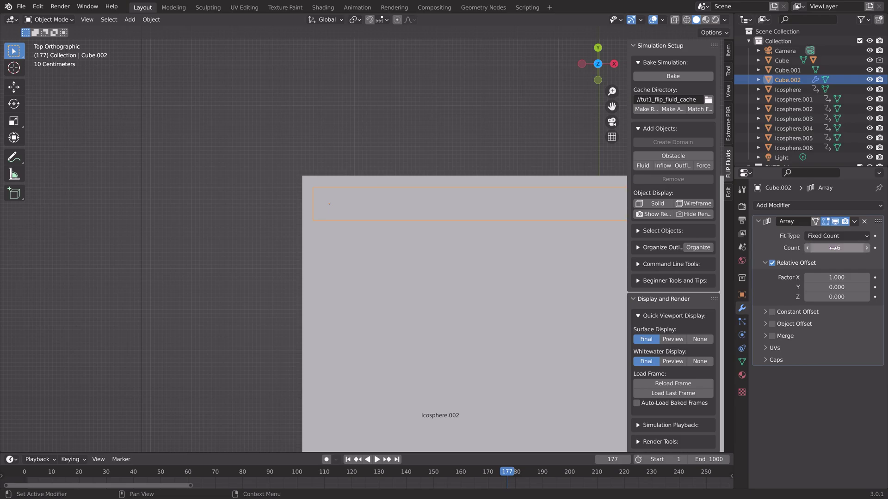
# Set the array's relative X offset to 1.3 and scale the cube row uniformly by about 0.83 to fit the slab's width.
pyautogui.scroll(-7, 555, 277)
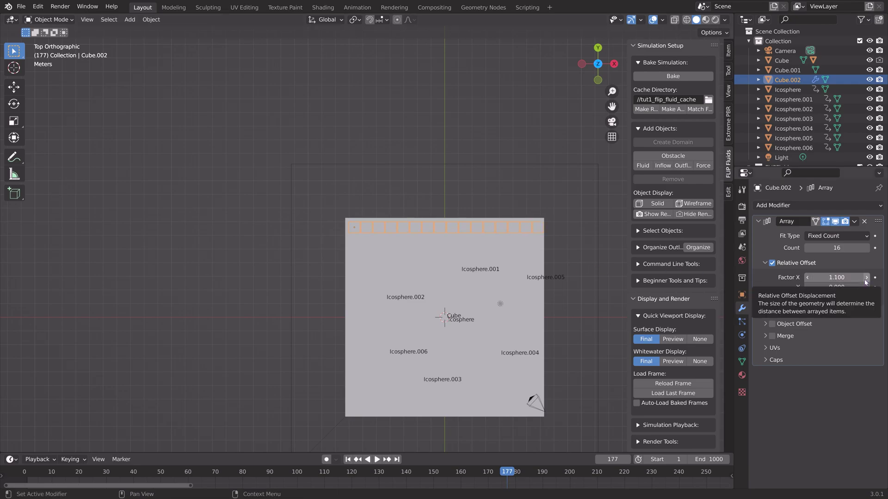
pyautogui.click(866, 277)
pyautogui.click(865, 278)
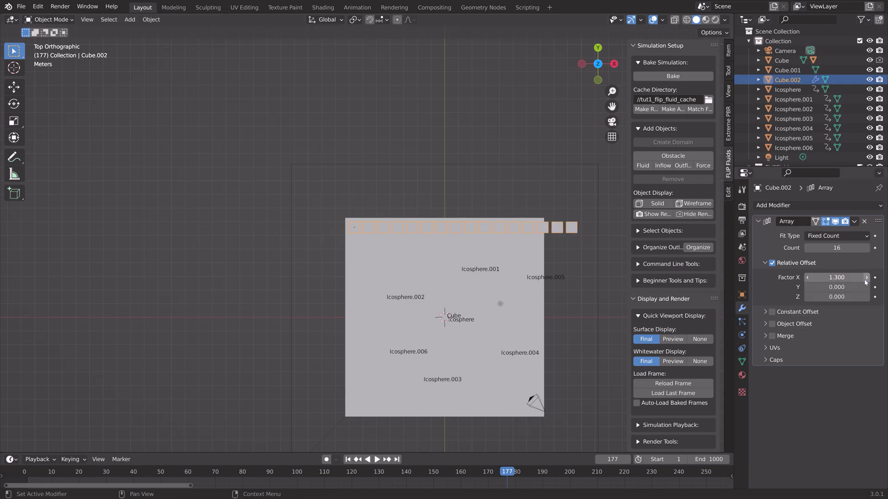
pyautogui.press('s')
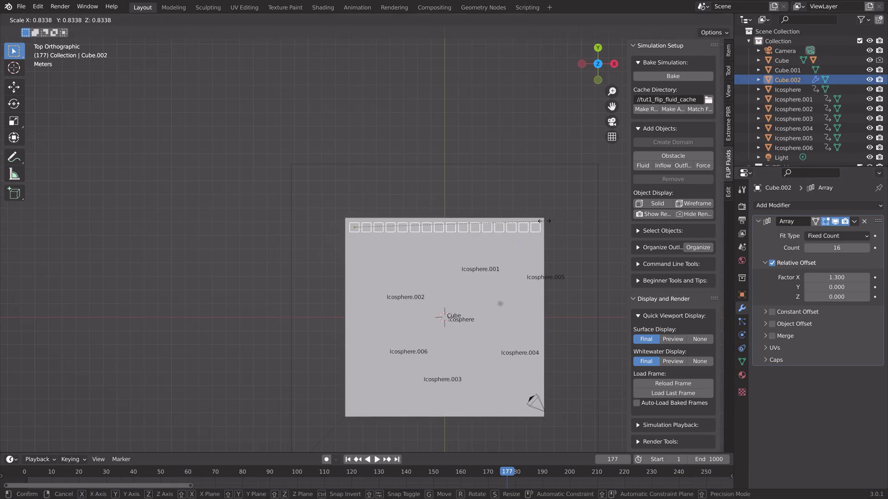
pyautogui.click(544, 221)
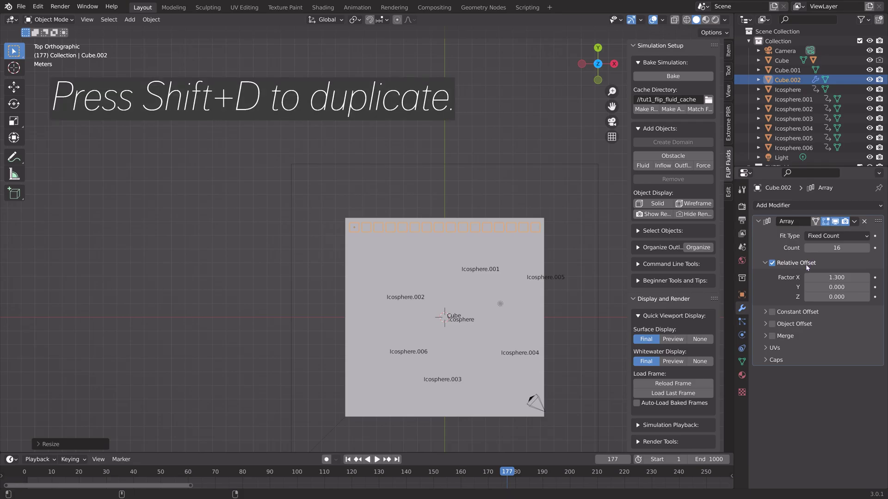
# Duplicate the Array modifier and set the copy's relative X offset factor to 0.
pyautogui.hotkey('shift', 'd')
pyautogui.scroll(-2, 805, 347)
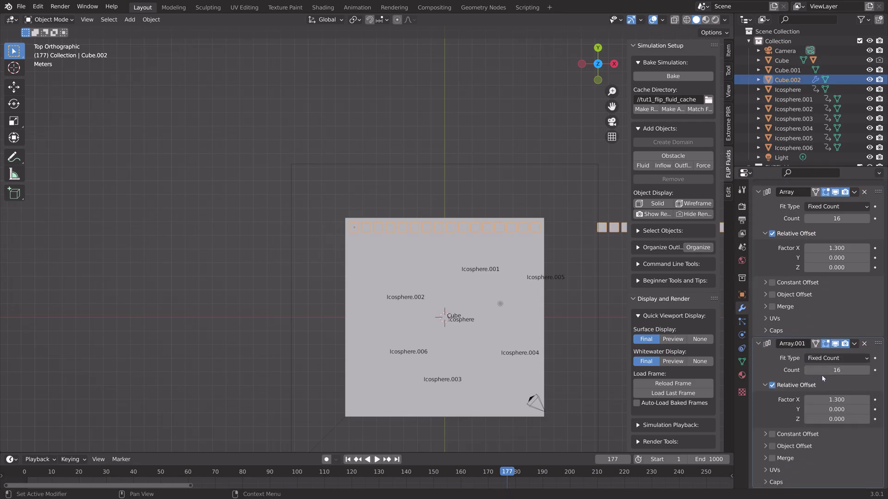
pyautogui.doubleClick(837, 400)
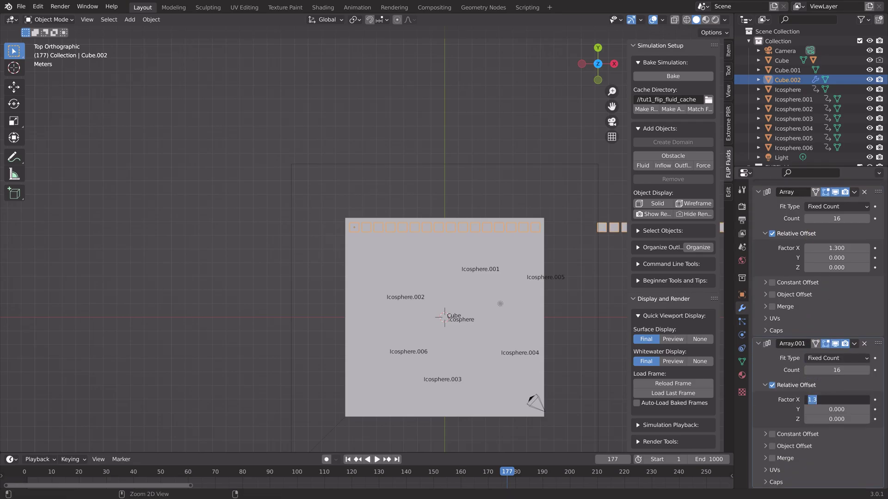
pyautogui.write('0')
pyautogui.press('Return')
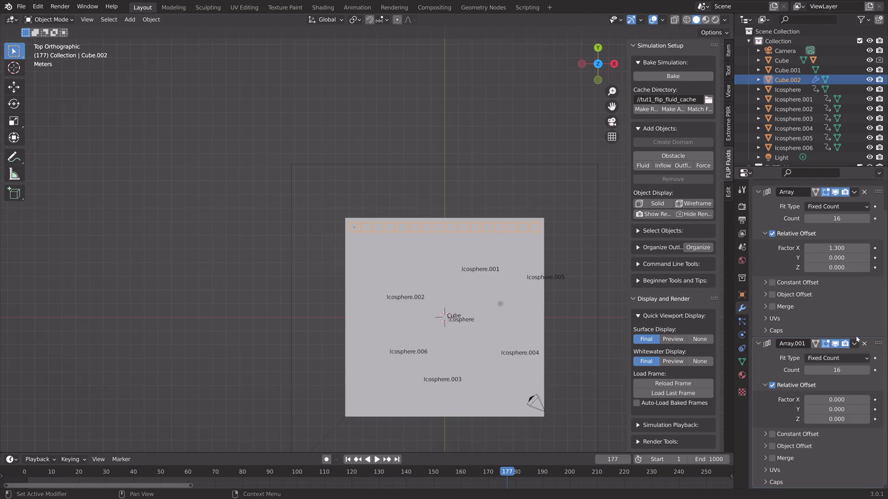
# Set the second array's relative Y offset factor to -1.3 so the rows of cubes spread across the slab.
pyautogui.doubleClick(837, 410)
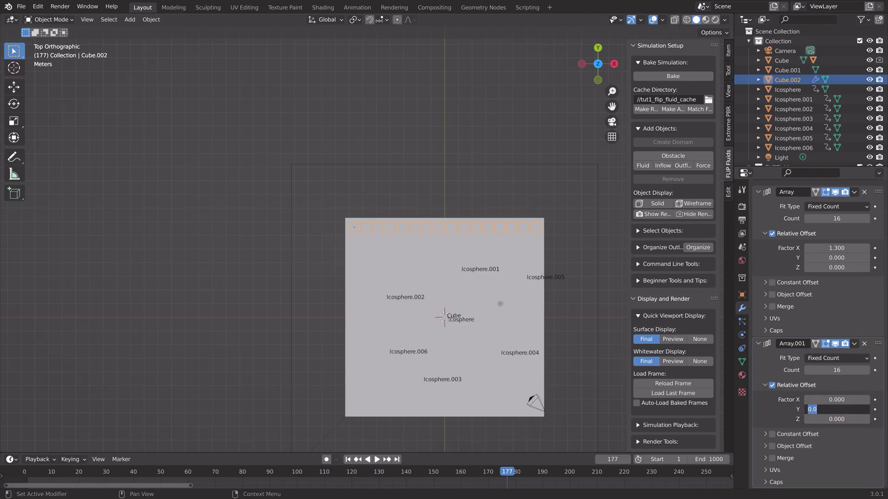
pyautogui.write('1.3')
pyautogui.press('Return')
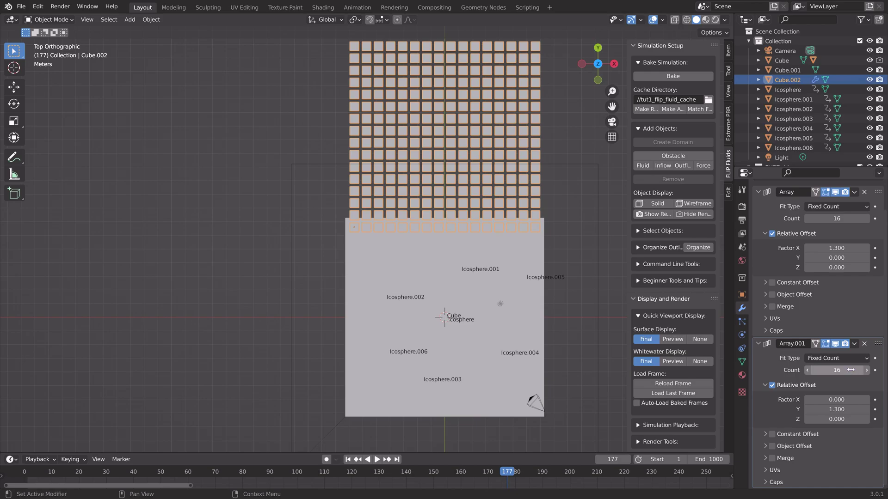
pyautogui.doubleClick(837, 409)
pyautogui.write('1.3')
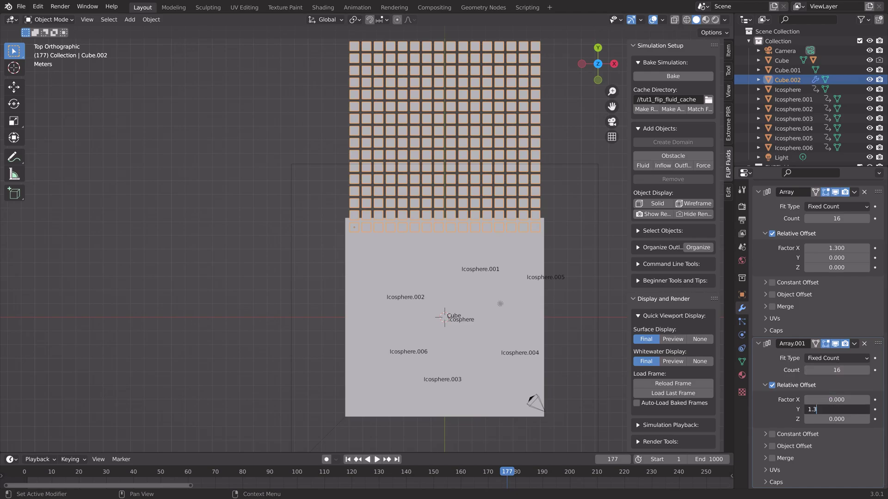
pyautogui.write('-')
pyautogui.press('Return')
# Scale the cube grid slightly taller along Z so the blocks protrude above and below the slab.
pyautogui.scroll(2, 461, 284)
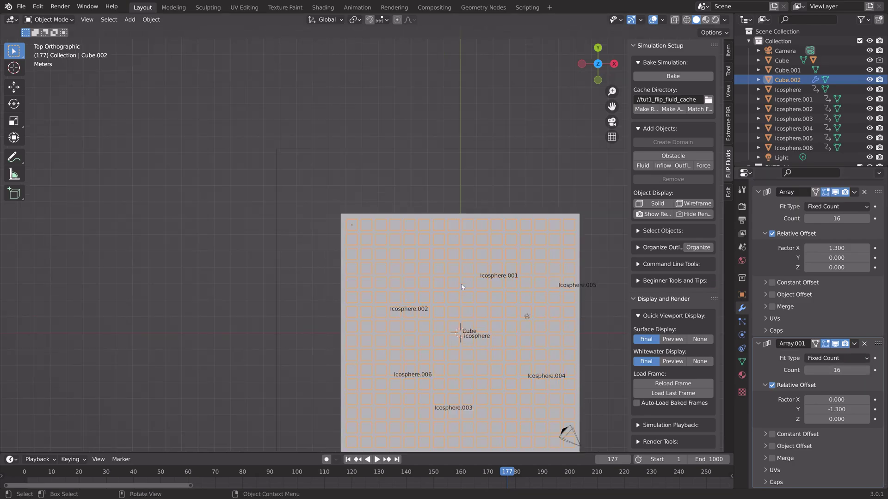
pyautogui.keyDown('shift'); pyautogui.moveTo(461, 307); pyautogui.dragTo(417, 204, button='middle'); pyautogui.keyUp('shift')
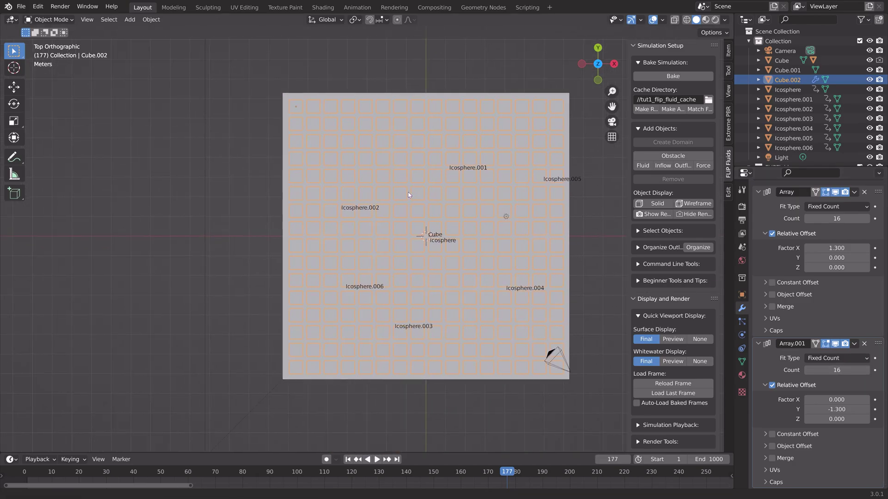
pyautogui.moveTo(426, 259); pyautogui.dragTo(558, 194, button='middle')
pyautogui.press('s')
pyautogui.press('z')
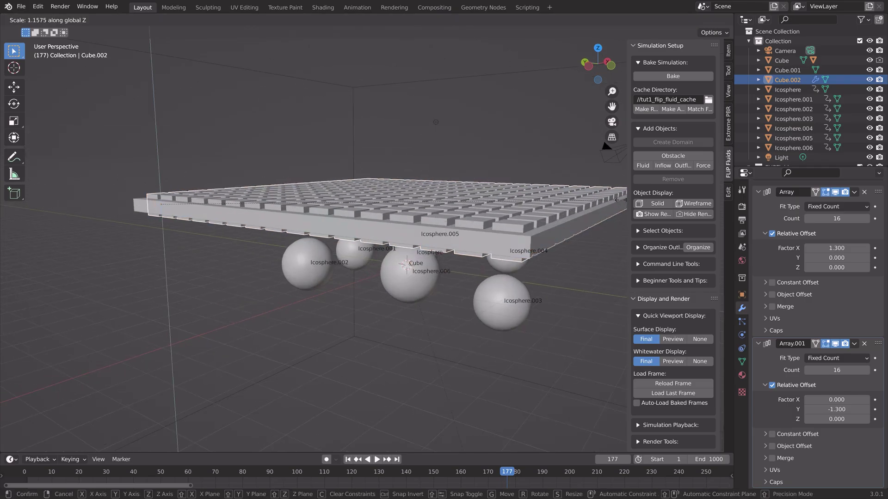
pyautogui.click(689, 192)
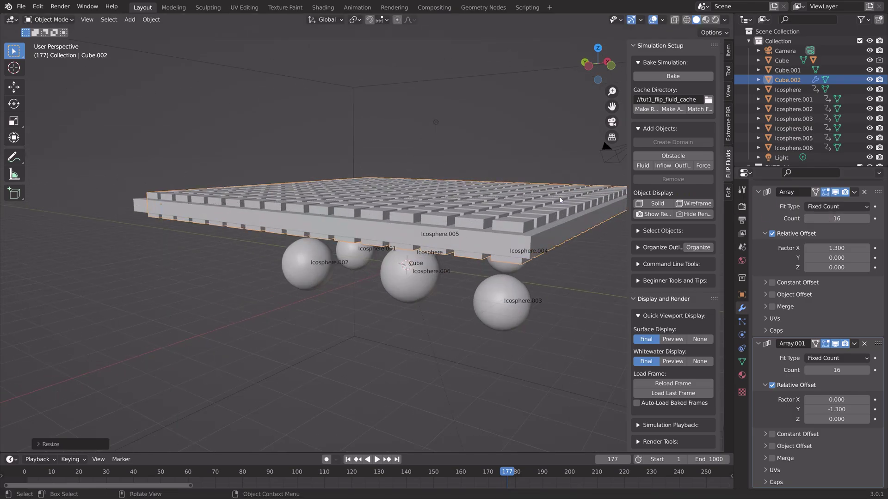
# Save the scene as a new incremented file named tut3.blend in the same folder.
pyautogui.moveTo(560, 194); pyautogui.dragTo(512, 230, button='middle')
pyautogui.hotkey('ctrl', 'shift', 's')
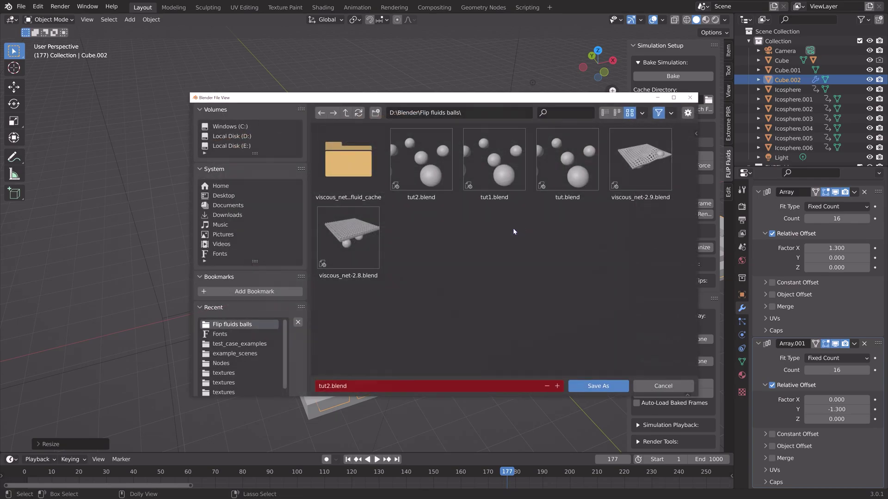
pyautogui.click(557, 386)
pyautogui.click(577, 383)
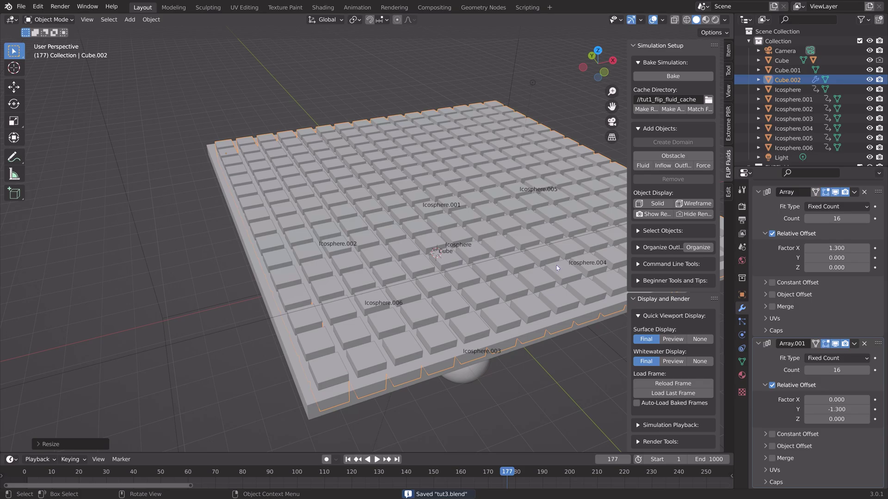
# Apply both Array modifiers of the small-cube grid.
pyautogui.click(855, 192)
pyautogui.click(846, 208)
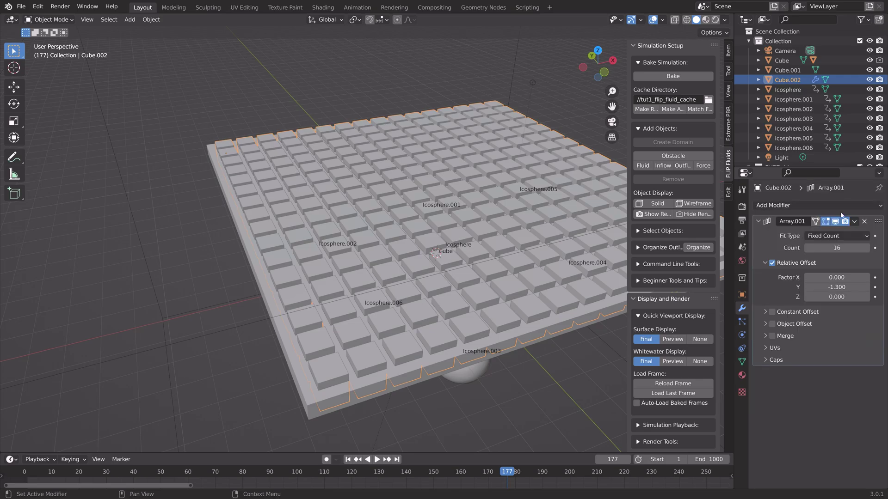
pyautogui.hotkey('ctrl', 'a')
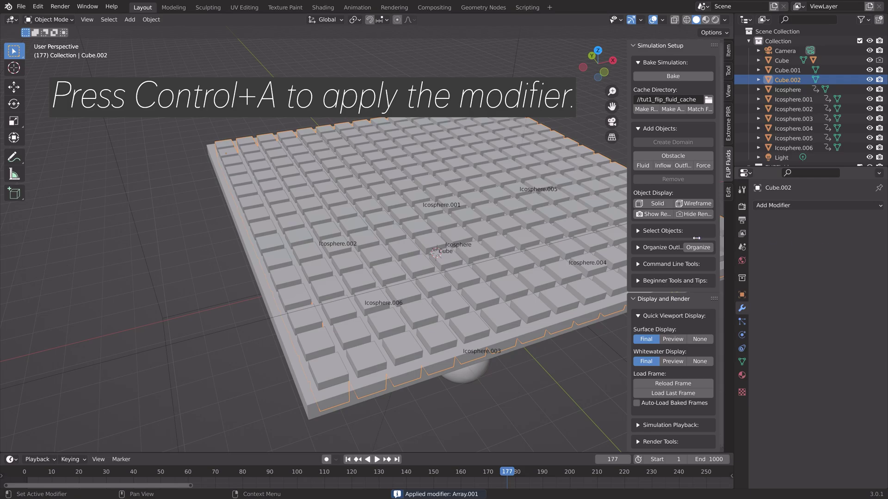
# Add the flat slab to the selection with the cutter-cube grid, making the slab the active object.
pyautogui.scroll(-3, 522, 262)
pyautogui.moveTo(472, 256); pyautogui.dragTo(448, 272, button='middle')
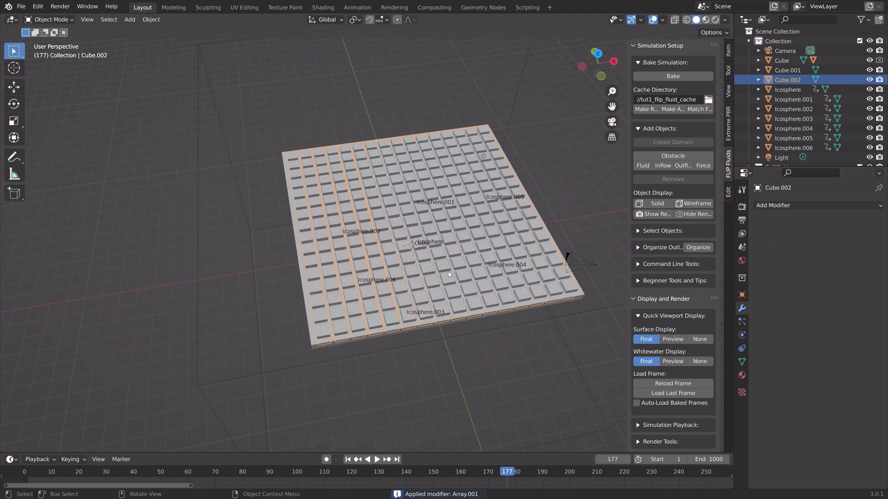
pyautogui.keyDown('shift'); pyautogui.click(301, 273); pyautogui.keyUp('shift')
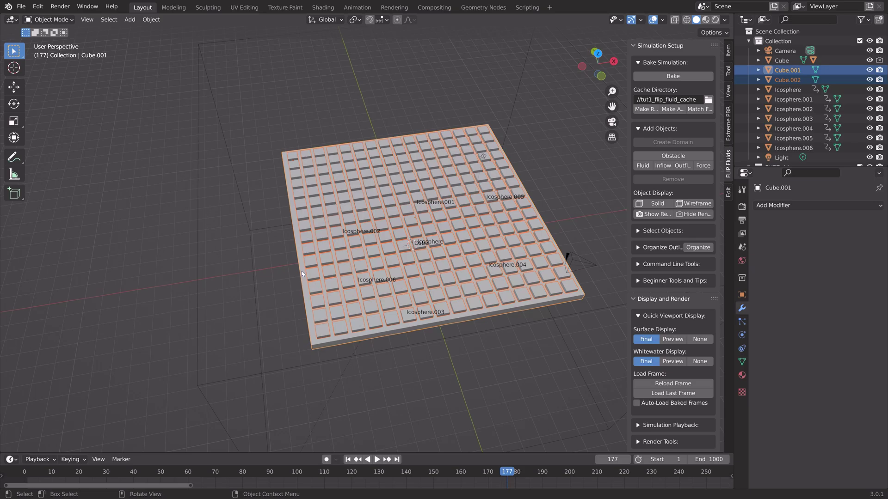
# Look up the Bool Tool add-on in the preferences by searching for "bool" to check that it is enabled.
pyautogui.click(38, 6)
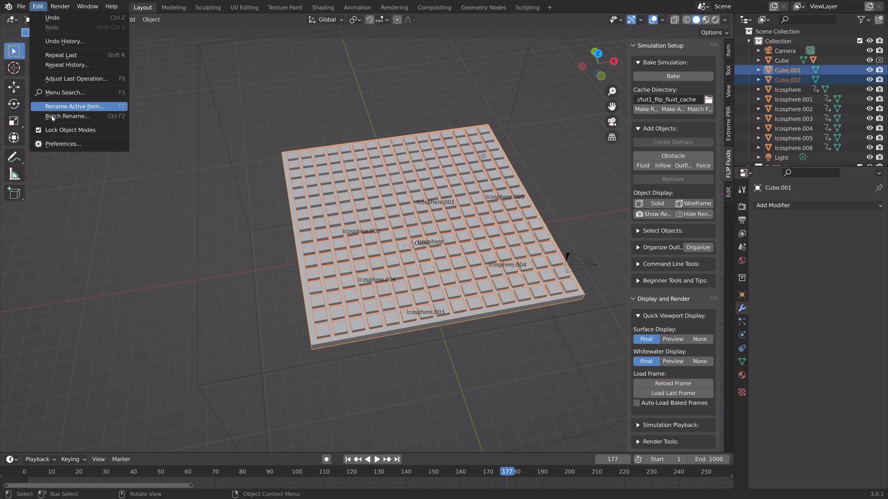
pyautogui.click(55, 145)
pyautogui.click(269, 32)
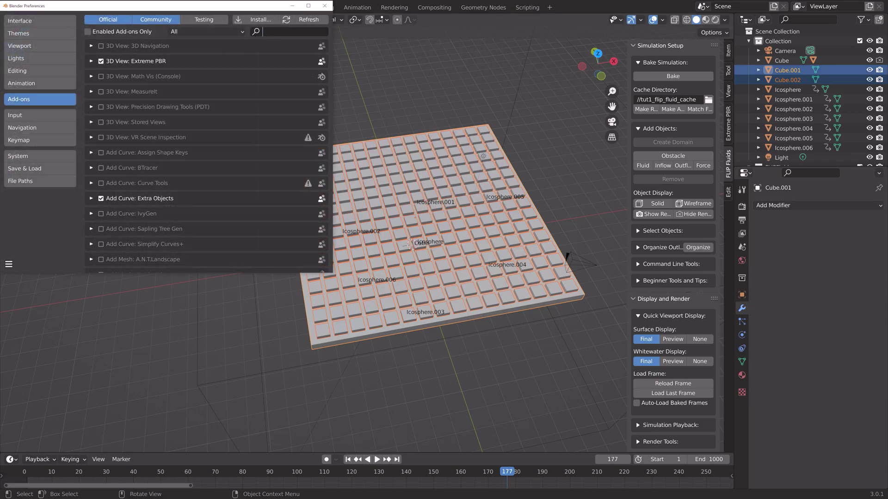
pyautogui.write('bool')
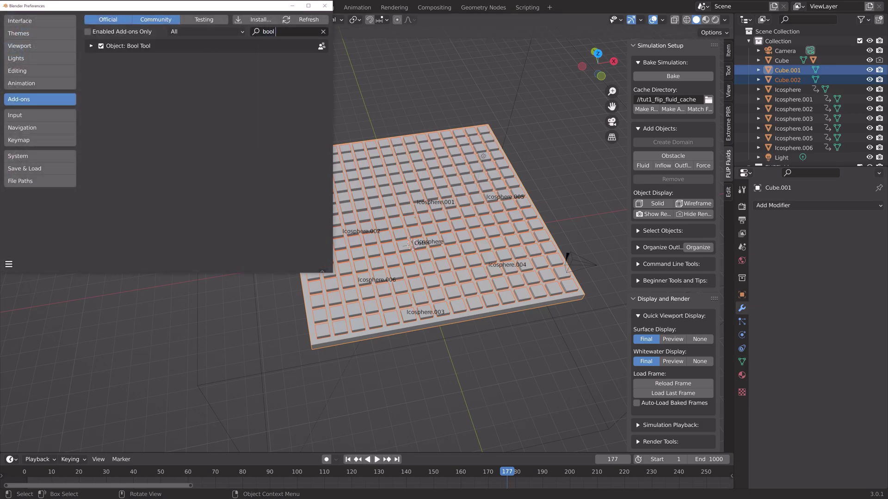
pyautogui.click(324, 5)
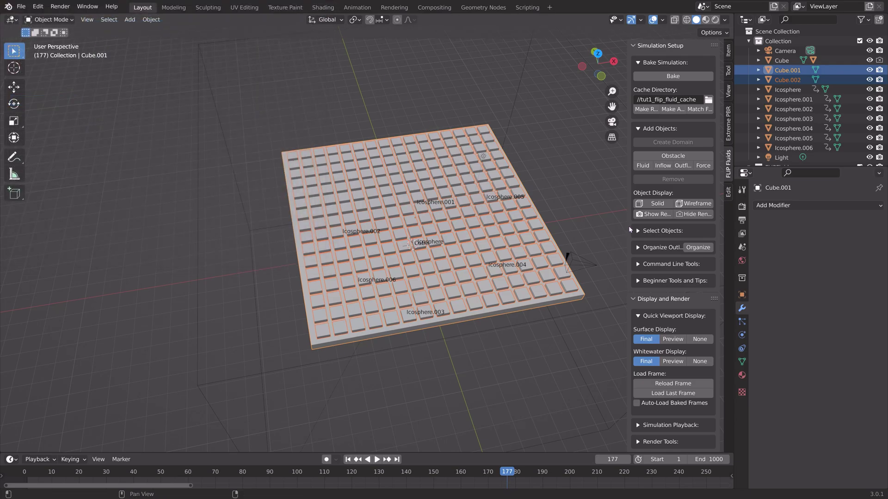
# Cut the cube grid out of the slab with Bool Tool's Auto Boolean Difference and apply all transforms to the resulting net.
pyautogui.click(728, 192)
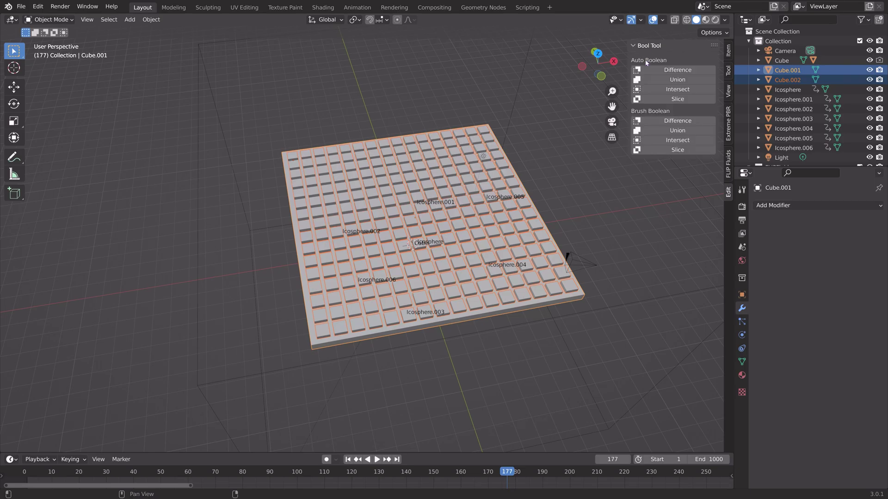
pyautogui.click(678, 70)
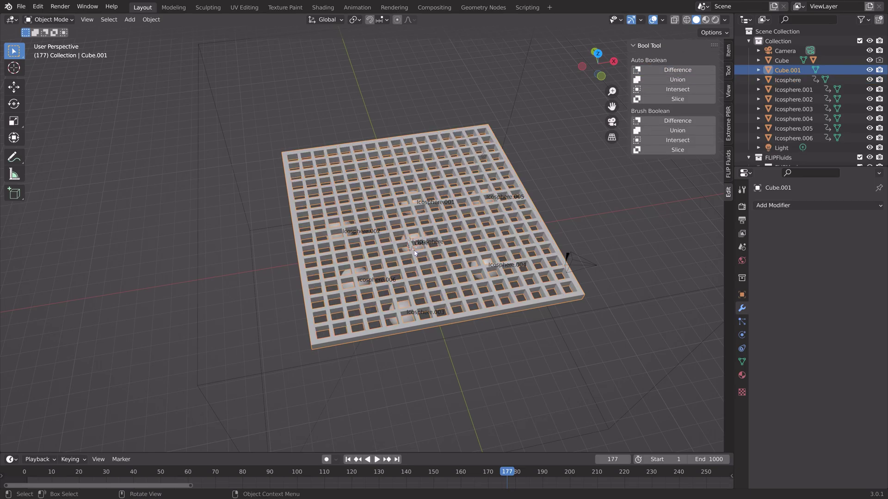
pyautogui.moveTo(415, 253); pyautogui.dragTo(378, 192, button='middle')
pyautogui.scroll(5, 531, 232)
pyautogui.moveTo(531, 232); pyautogui.dragTo(548, 248, button='middle')
pyautogui.scroll(-5, 509, 236)
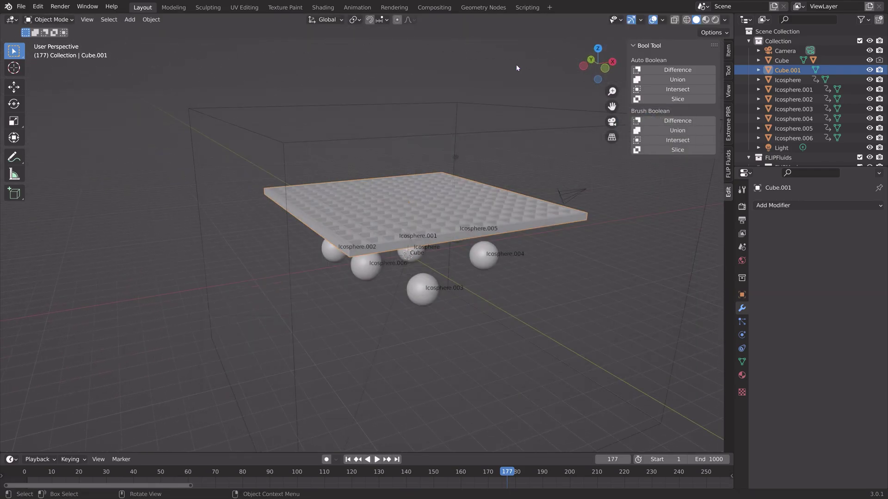
pyautogui.hotkey('ctrl', 'a')
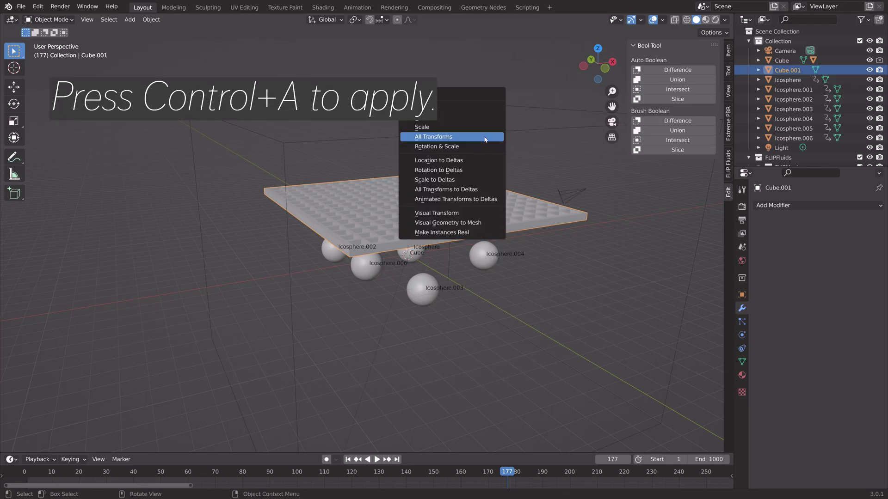
pyautogui.click(484, 139)
# Bevel all edges of the net mesh with 2 segments and a width of about 0.087 m.
pyautogui.press('Tab')
pyautogui.scroll(3, 484, 171)
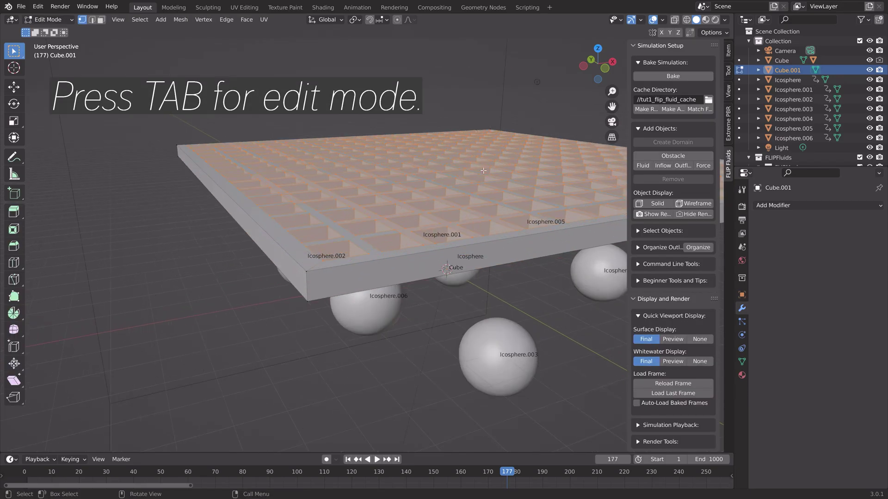
pyautogui.moveTo(483, 170); pyautogui.dragTo(467, 195, button='middle')
pyautogui.press('a')
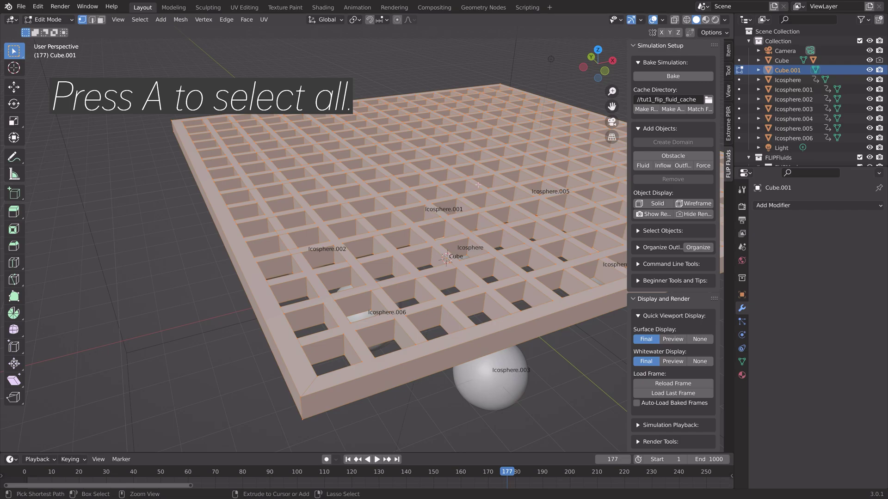
pyautogui.hotkey('ctrl', 'b')
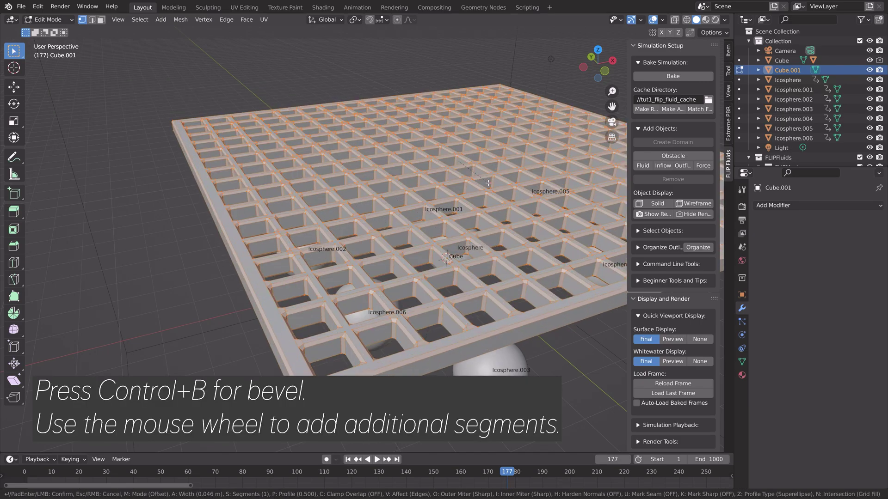
pyautogui.scroll(1, 491, 183)
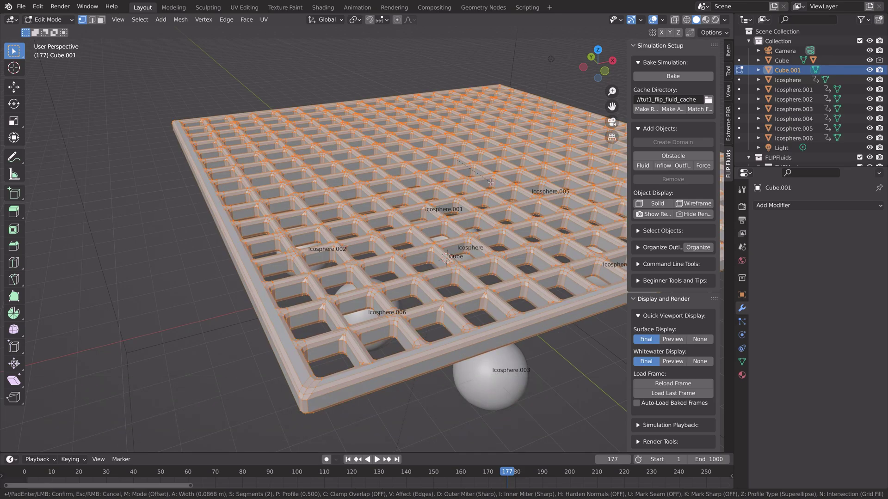
pyautogui.click(491, 183)
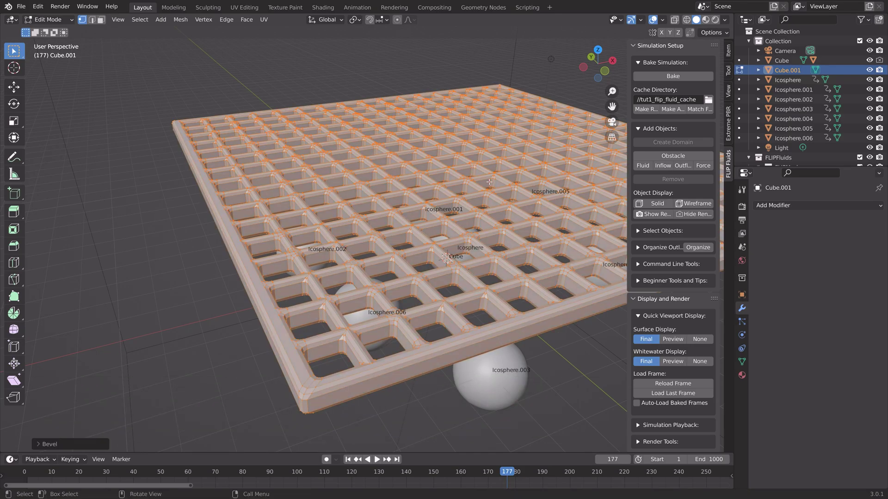
# Return to Object Mode and apply smooth shading to the net.
pyautogui.press('Tab')
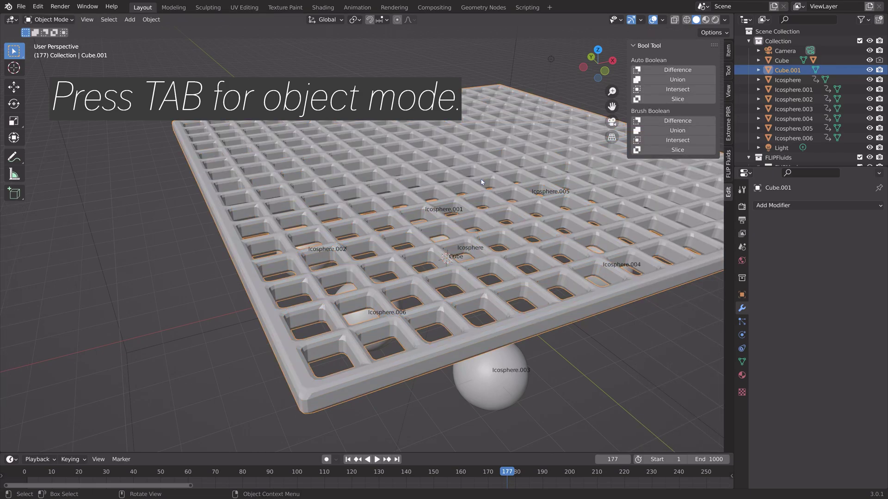
pyautogui.click(151, 19)
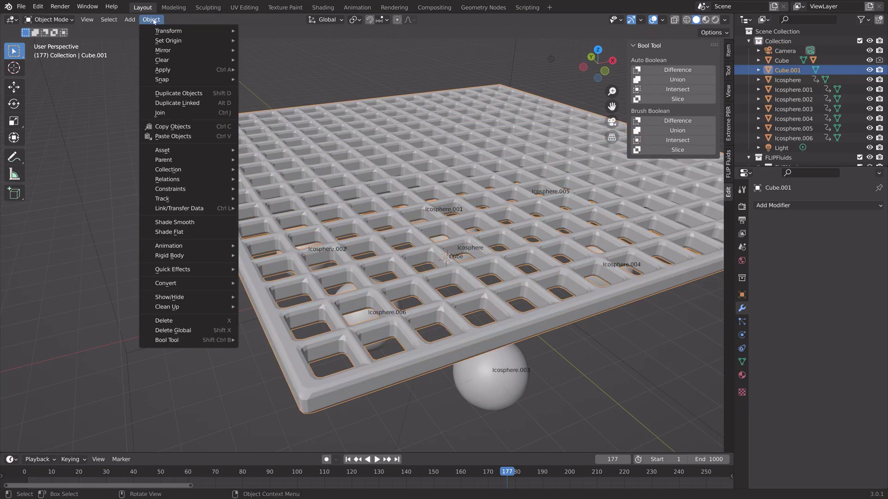
pyautogui.click(189, 222)
# Thicken the net by scaling its whole mesh along Z by about 1.32 in Edit Mode.
pyautogui.scroll(-4, 430, 219)
pyautogui.moveTo(431, 219); pyautogui.dragTo(462, 201, button='middle')
pyautogui.scroll(4, 462, 201)
pyautogui.press('Tab')
pyautogui.press('s')
pyautogui.press('z')
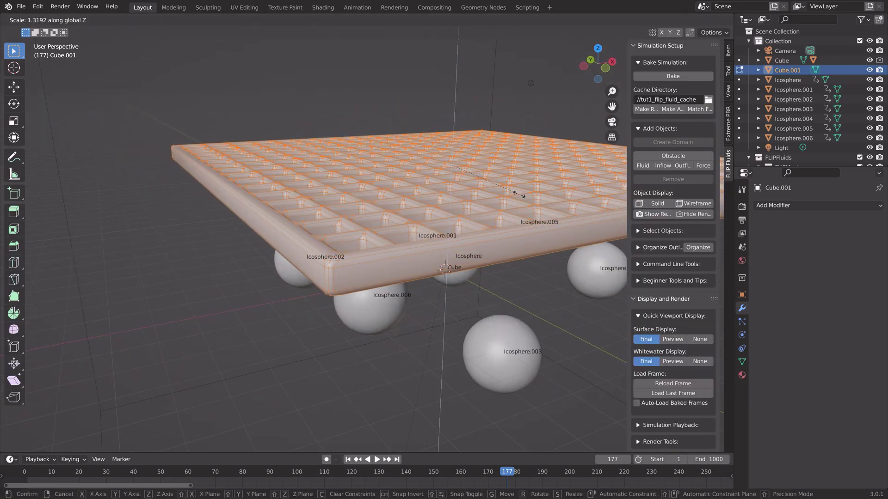
pyautogui.click(519, 195)
pyautogui.moveTo(520, 195)
pyautogui.mouseDown(button='middle')
pyautogui.moveTo(514, 243)
pyautogui.moveTo(506, 205)
pyautogui.mouseUp(button='middle')
pyautogui.press('Tab')
pyautogui.scroll(-4, 505, 204)
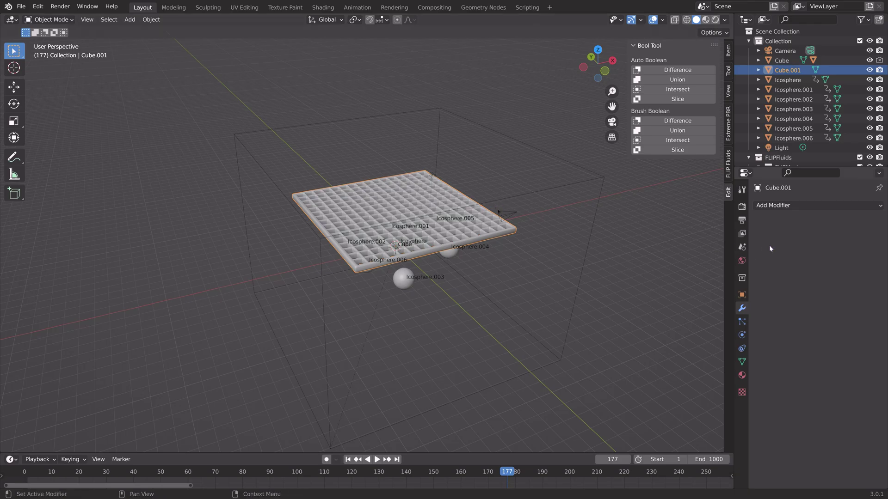
# Add FLIP Fluid physics to the net and set its type to Fluid.
pyautogui.click(742, 335)
pyautogui.click(828, 292)
pyautogui.click(830, 323)
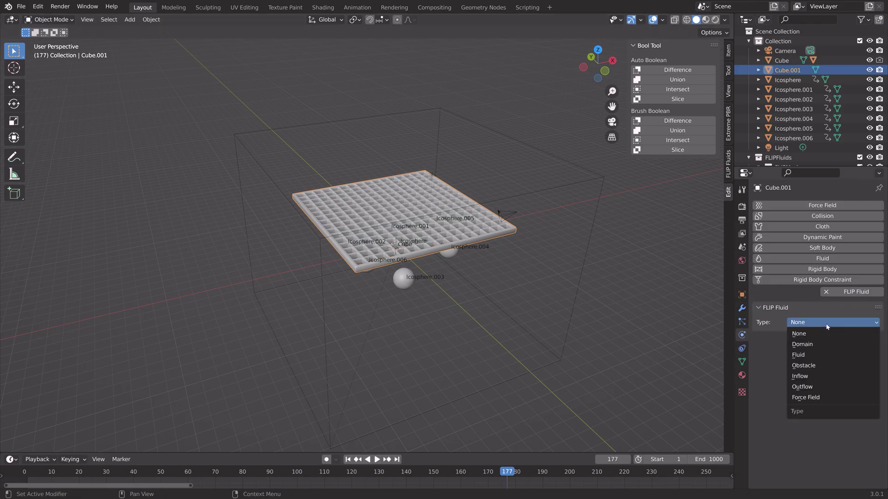
pyautogui.click(806, 347)
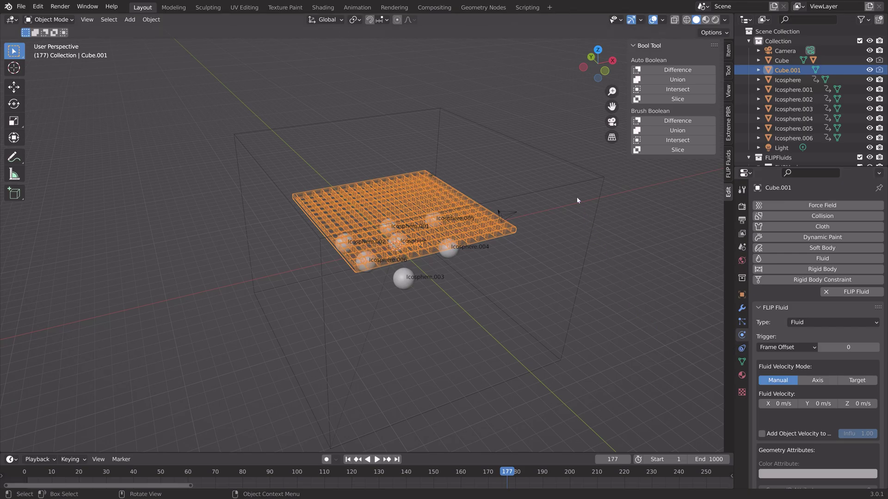
# Set the base viscosity of the domain cube to 100 in the FLIP Fluid World settings.
pyautogui.click(589, 180)
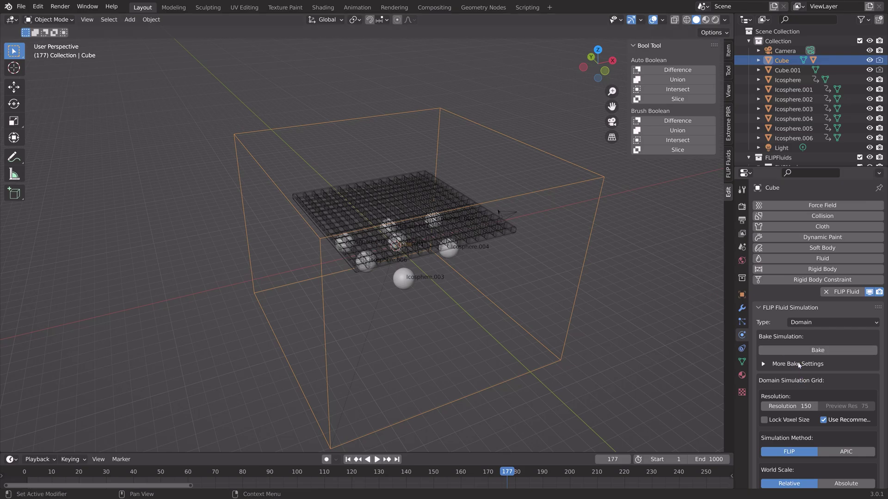
pyautogui.scroll(-15, 799, 364)
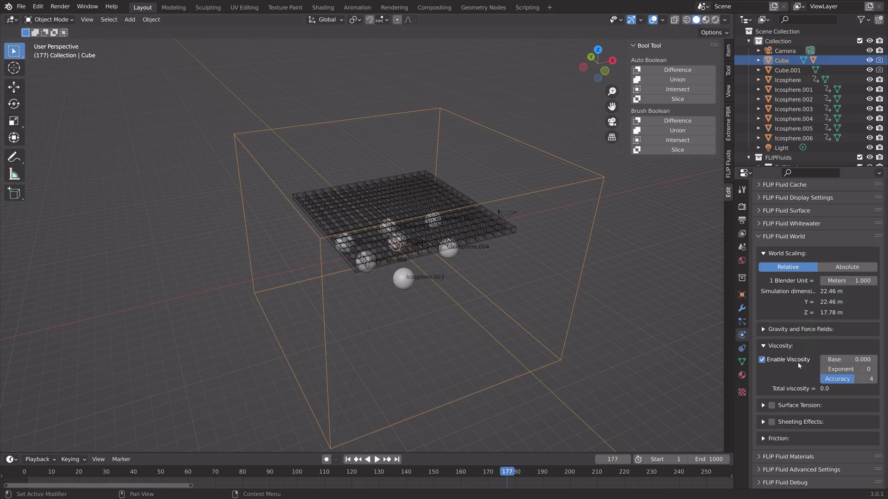
pyautogui.click(848, 360)
pyautogui.write('100')
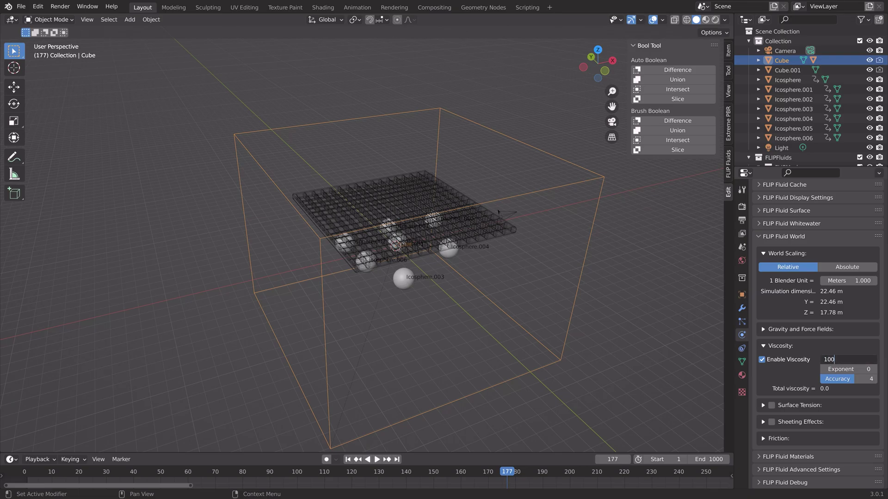
pyautogui.press('Return')
# Expand the additional bake settings of the domain's FLIP Fluid simulation.
pyautogui.scroll(12, 795, 373)
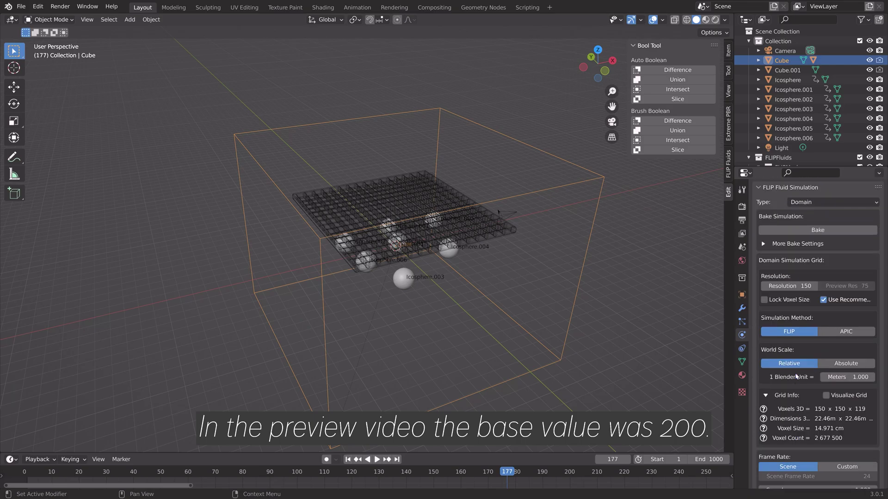
pyautogui.scroll(5, 795, 374)
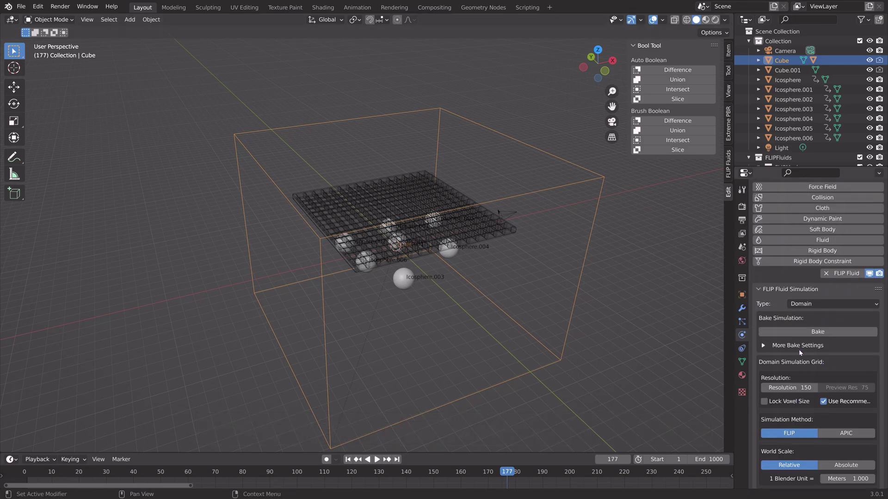
pyautogui.click(764, 346)
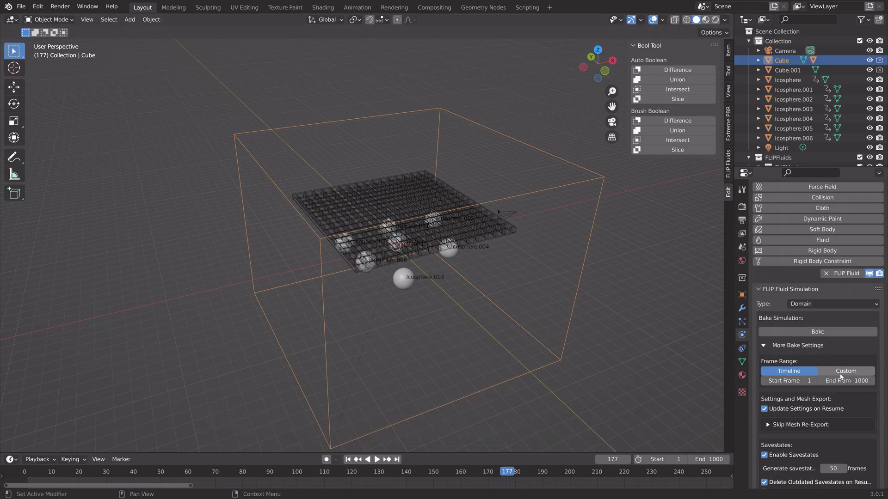
# Try a bake end frame of 300, and return the timeline's end frame to 1000.
pyautogui.click(846, 381)
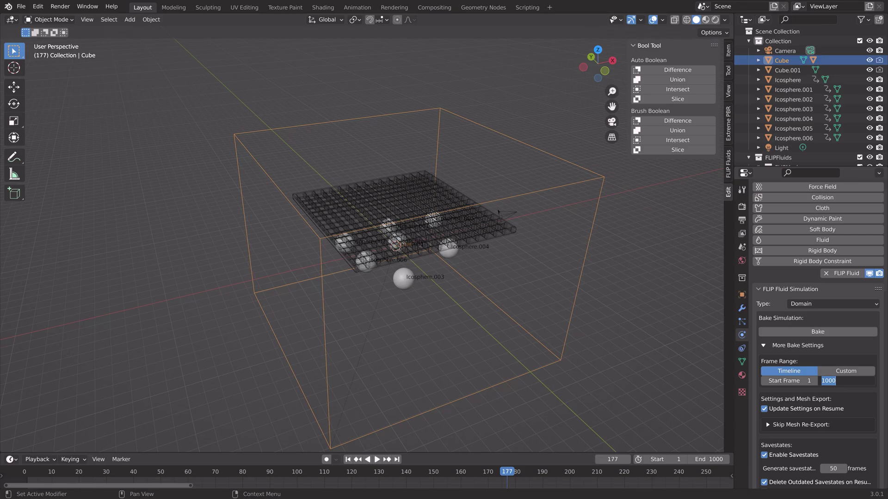
pyautogui.write('300')
pyautogui.press('Return')
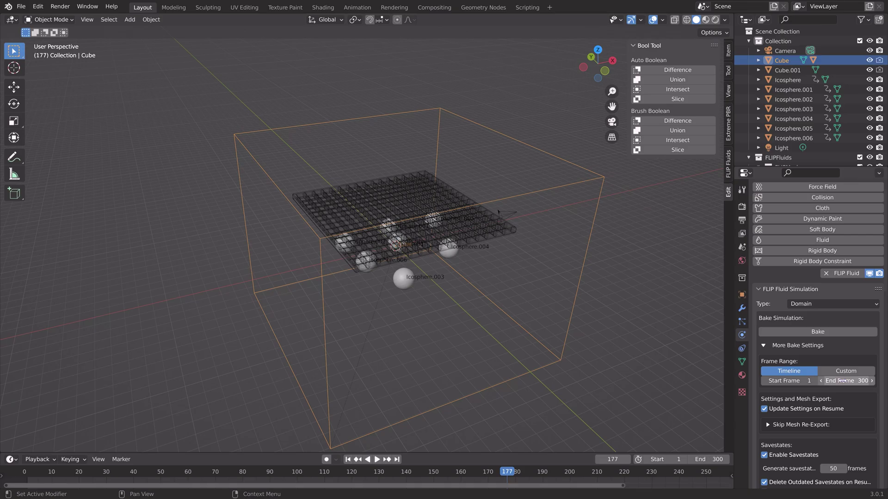
pyautogui.click(710, 459)
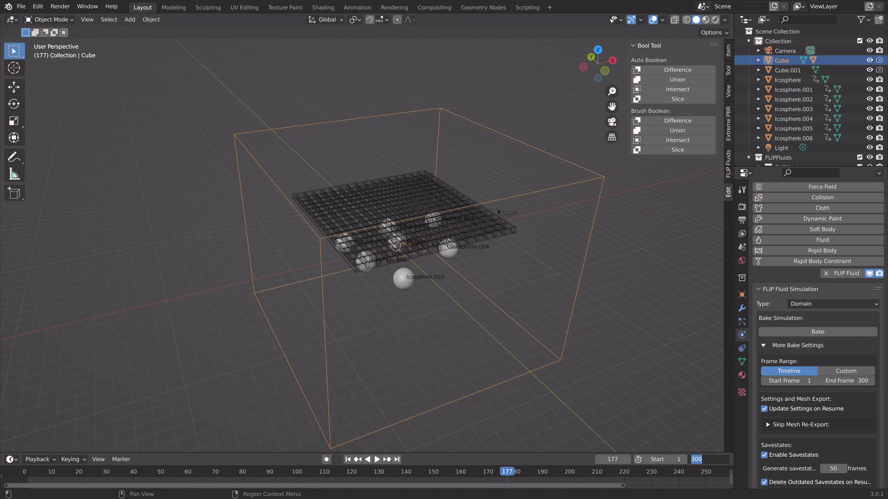
pyautogui.write('1000')
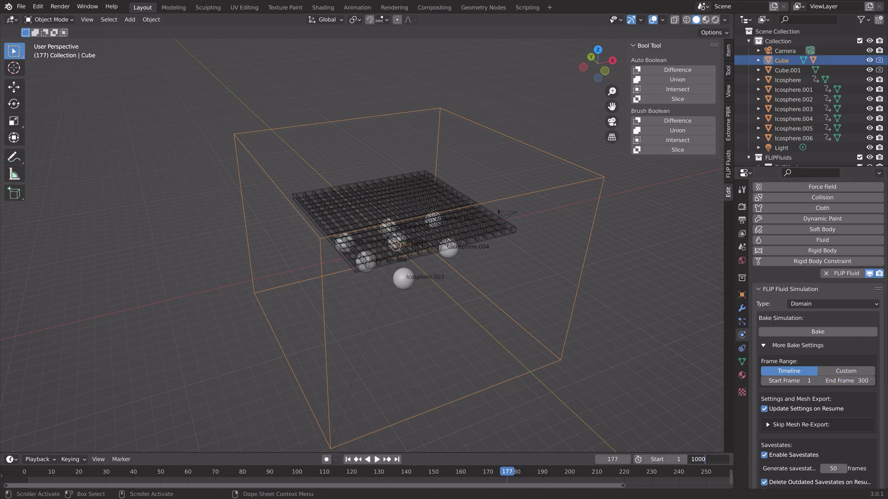
pyautogui.press('Return')
# Set the end frame of the simulation's bake range to 500.
pyautogui.click(845, 381)
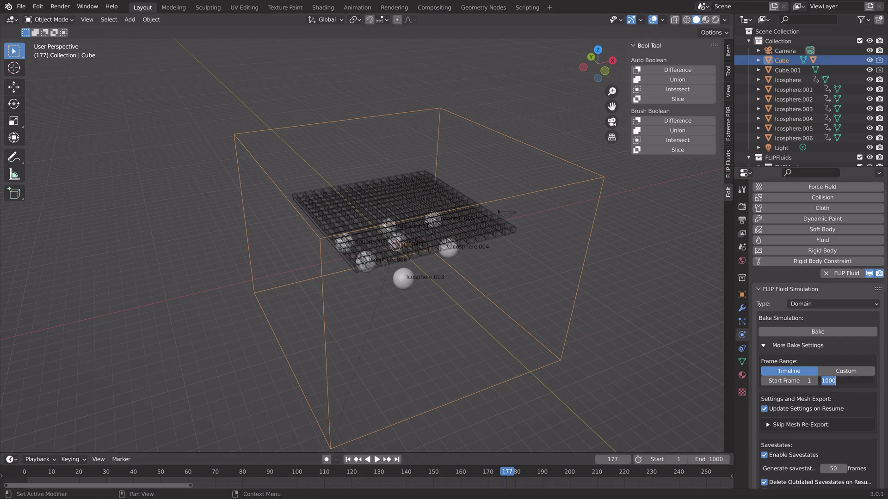
pyautogui.write('500')
pyautogui.press('Return')
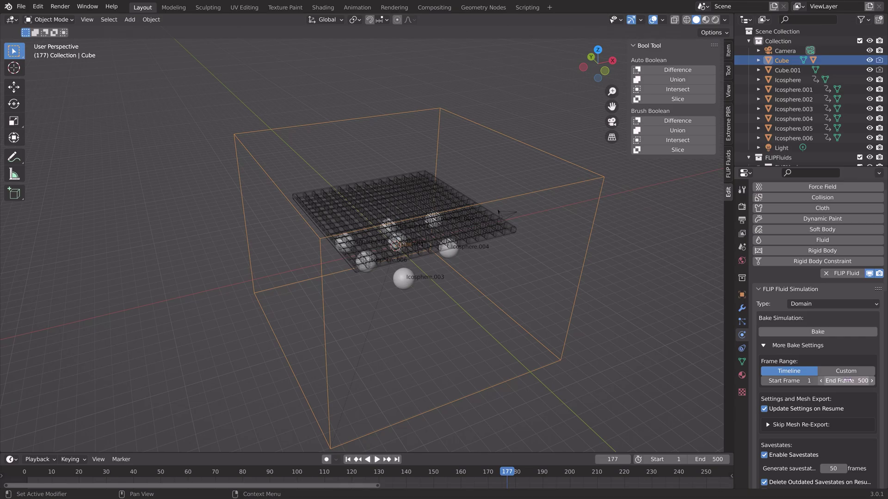
# Collapse the additional bake settings and set the domain's simulation grid resolution to 200.
pyautogui.click(764, 346)
pyautogui.click(792, 387)
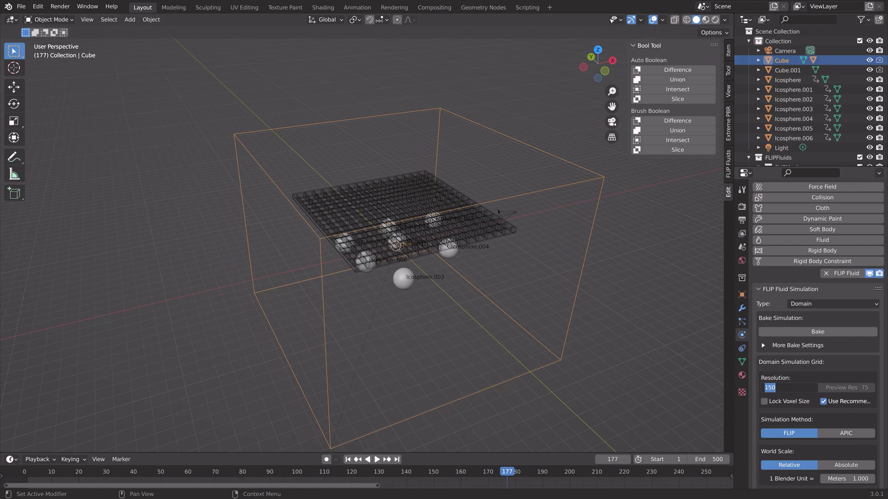
pyautogui.write('200')
pyautogui.press('Return')
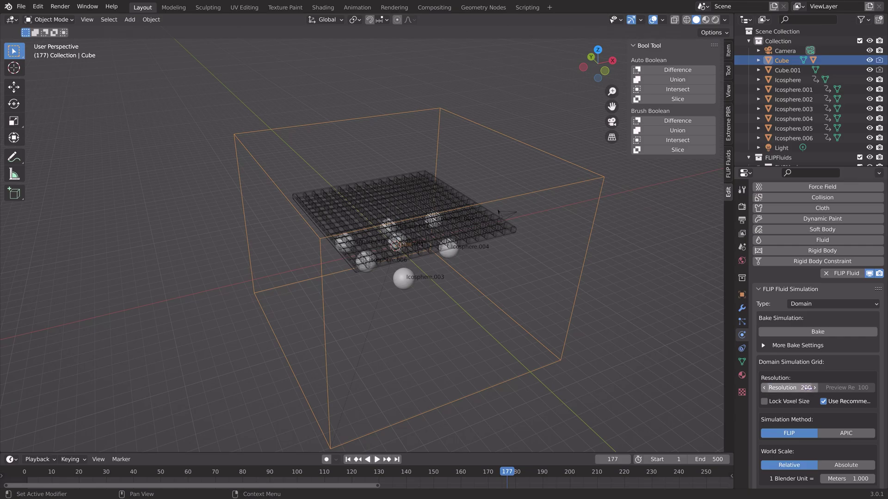
# Turn off the recommended preview resolution and set the domain's preview resolution to 200.
pyautogui.click(823, 401)
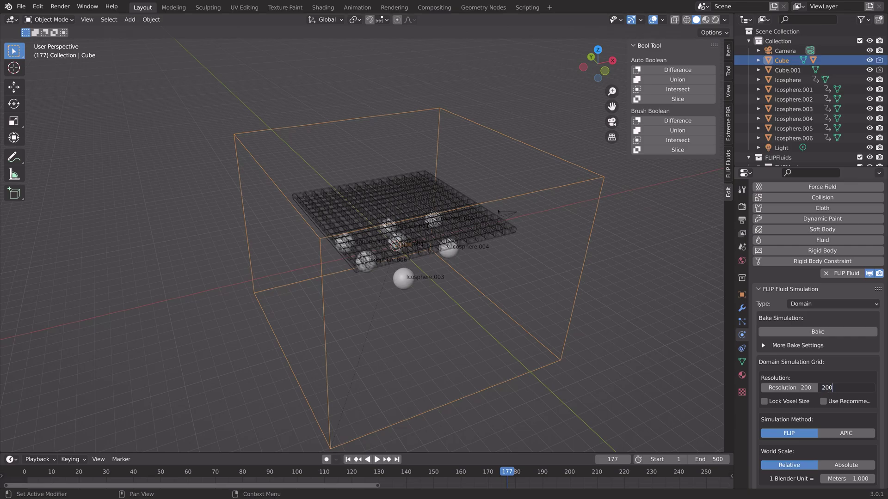
pyautogui.press('Return')
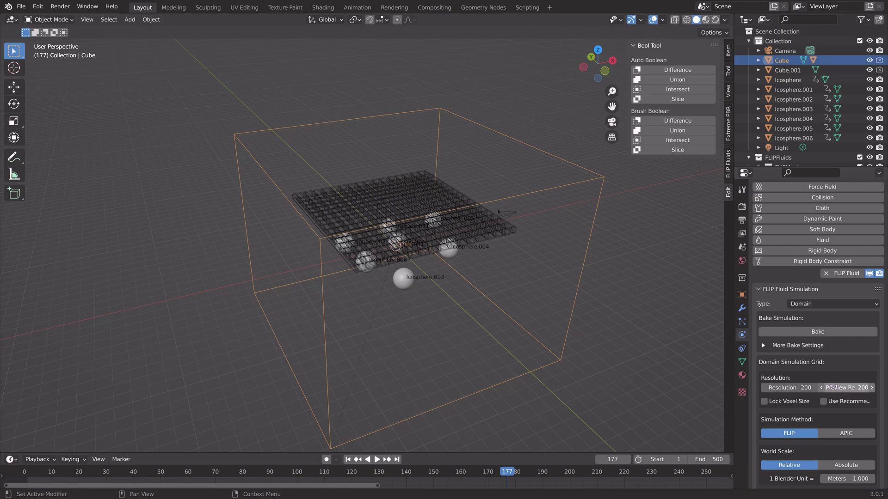
# Set the end frame of the simulation's bake range to 350 and collapse the additional bake settings.
pyautogui.click(764, 346)
pyautogui.click(833, 380)
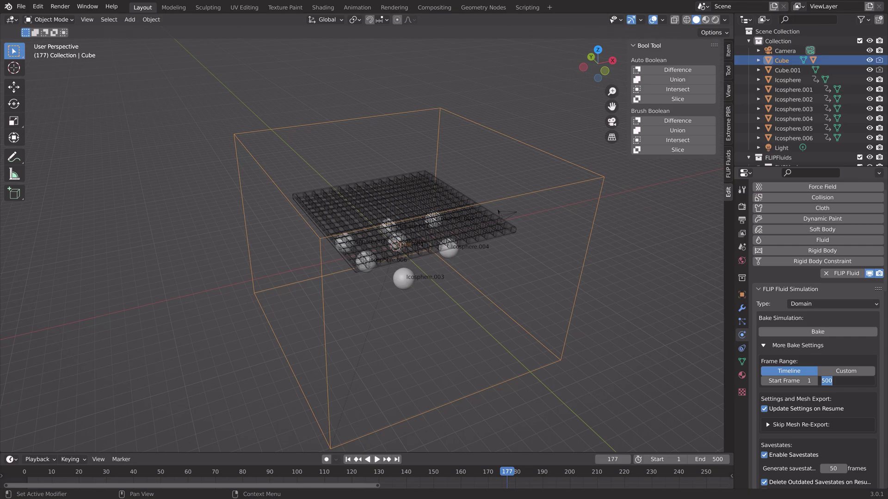
pyautogui.write('350')
pyautogui.press('Return')
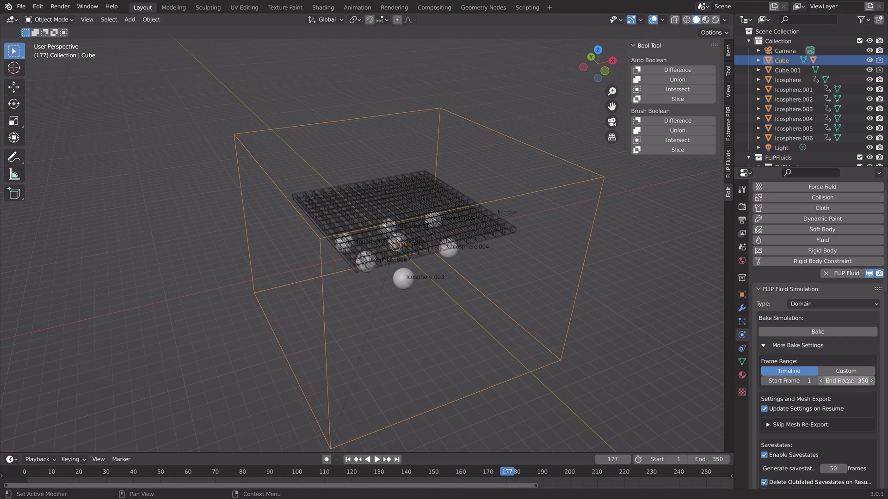
pyautogui.click(764, 346)
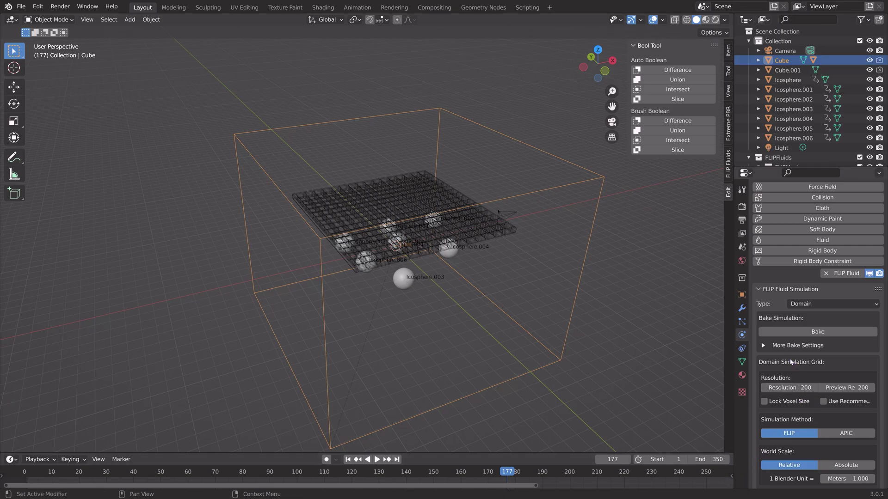
# Save the project as tut5.blend and start baking the fluid simulation.
pyautogui.hotkey('ctrl', 'shift', 's')
pyautogui.click(596, 385)
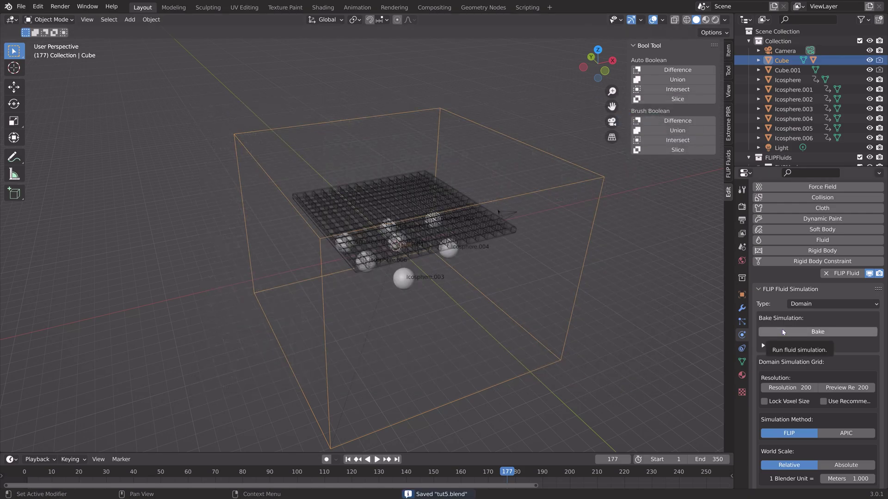
pyautogui.click(786, 333)
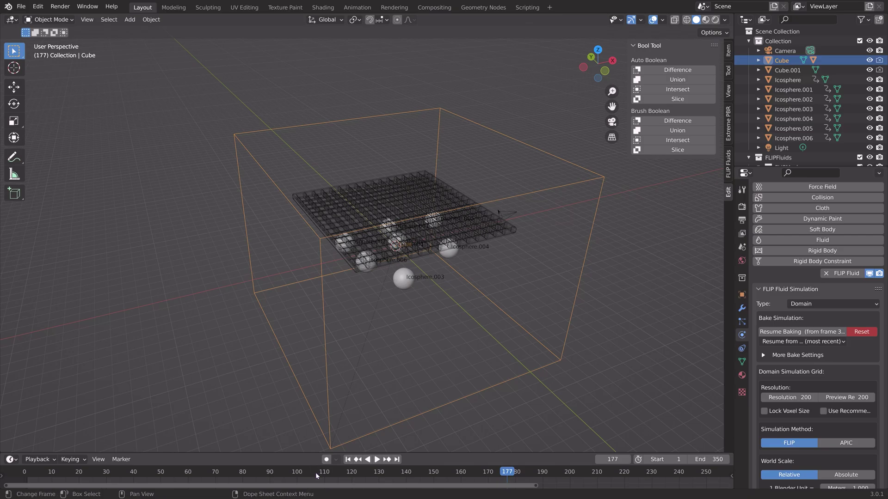
# Scrub the timeline through the baked simulation, checking the fluid at frames such as 107, 195, 285 and 337.
pyautogui.click(316, 473)
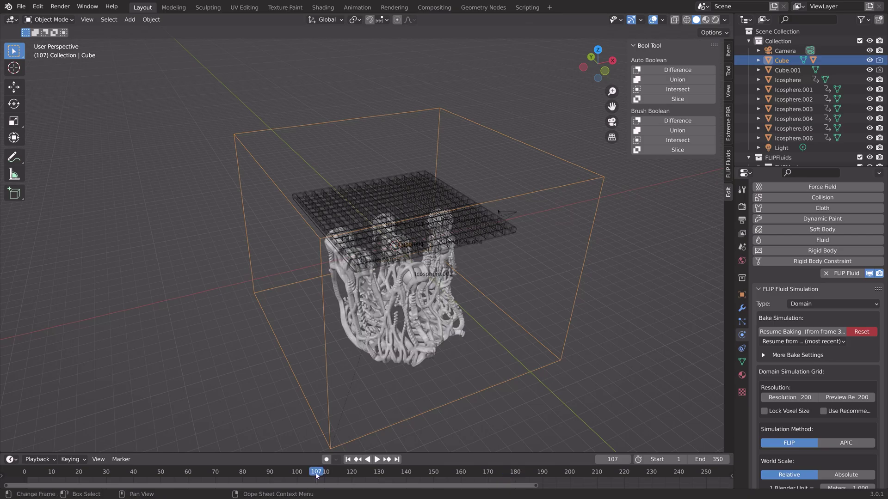
pyautogui.click(557, 472)
pyautogui.scroll(-3, 606, 476)
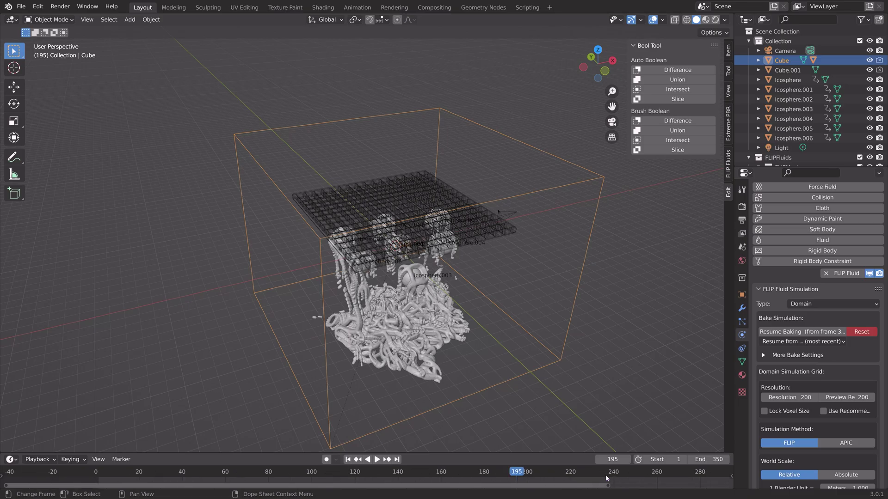
pyautogui.click(618, 470)
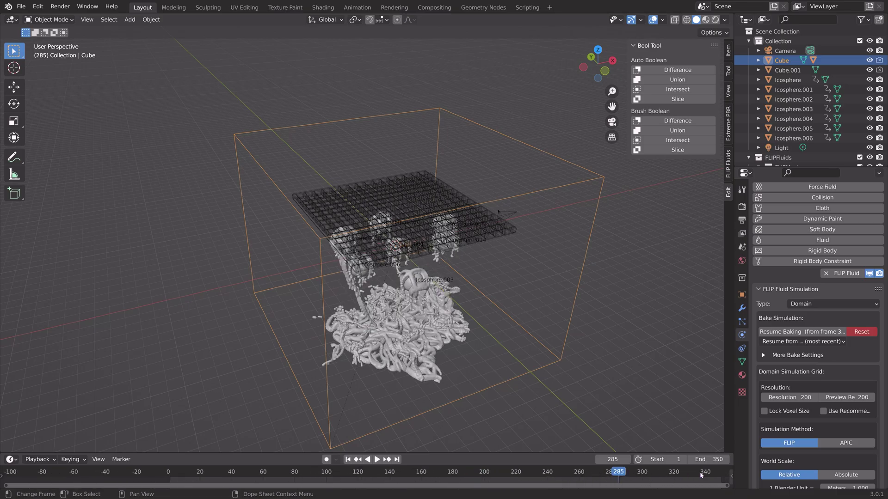
pyautogui.click(700, 473)
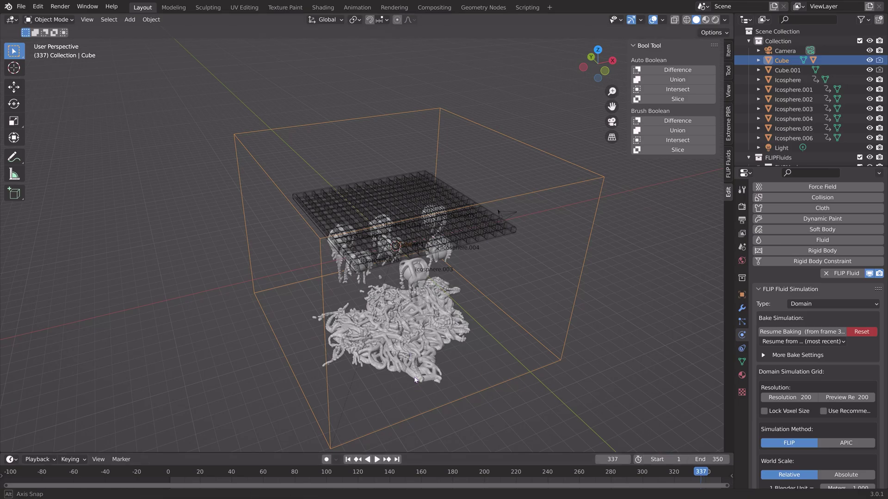
# Play back the baked simulation from a lower side view, stop it, and go to frame 36.
pyautogui.moveTo(415, 383); pyautogui.dragTo(416, 361, button='middle')
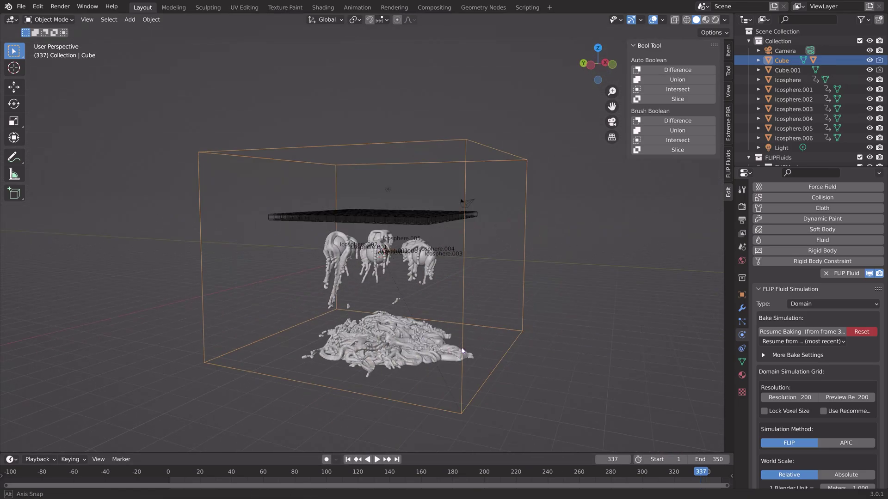
pyautogui.click(192, 473)
pyautogui.press('space')
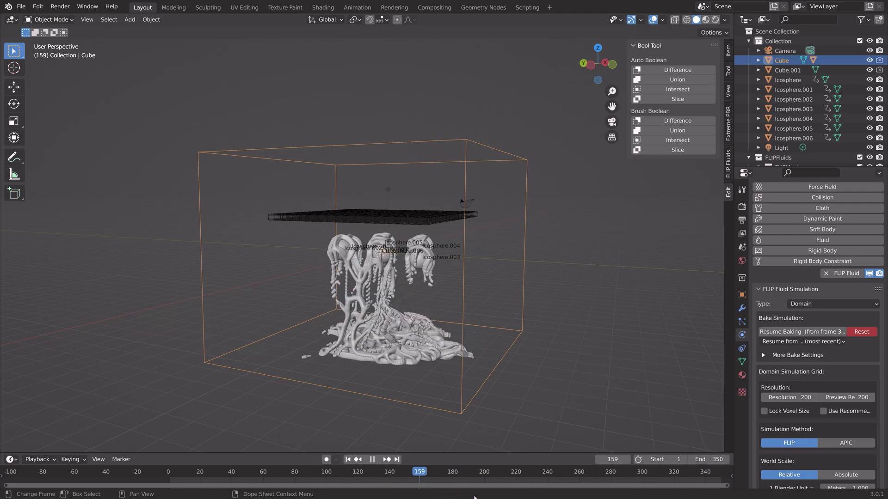
pyautogui.press('space')
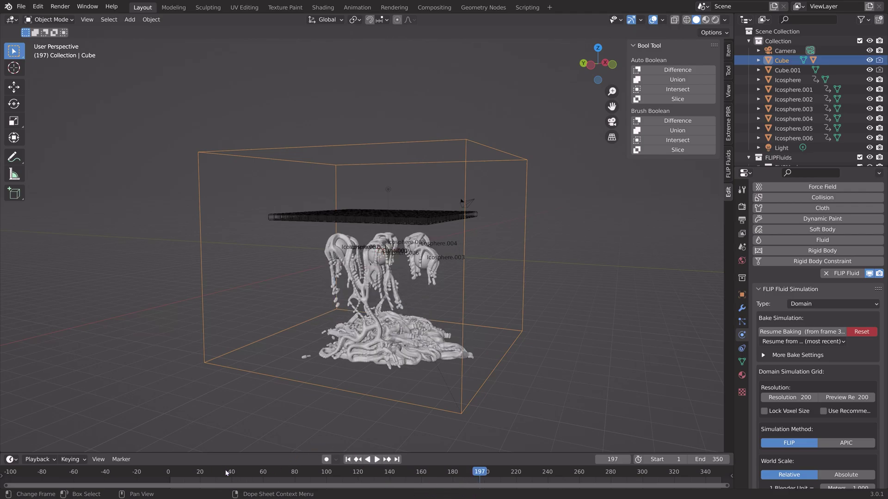
pyautogui.click(226, 473)
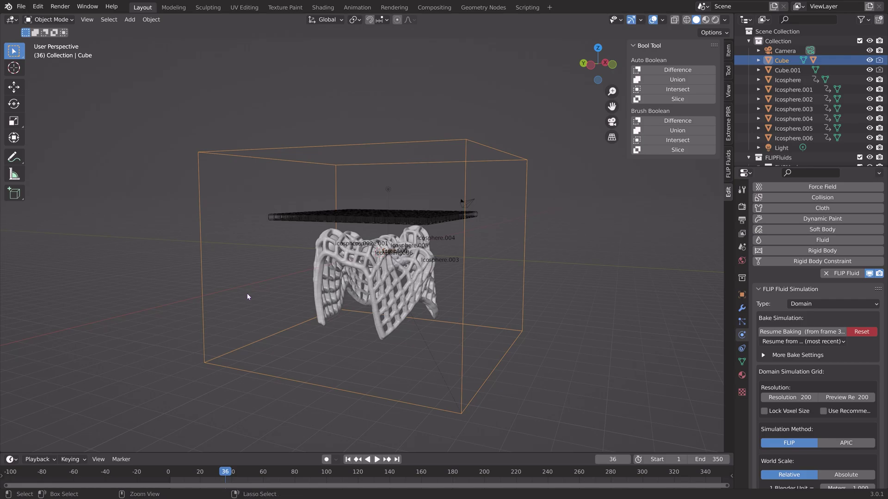
# Save the project as a new file named tut6.blend.
pyautogui.hotkey('ctrl', 'shift', 's')
pyautogui.click(559, 385)
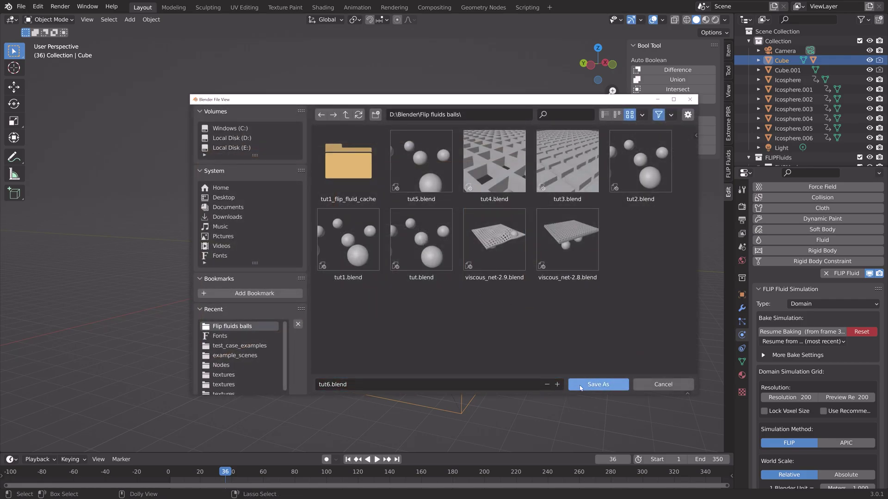
pyautogui.click(598, 384)
# Align the camera to the current view of the net, lock the camera to the view, and adjust its framing.
pyautogui.moveTo(484, 258); pyautogui.dragTo(467, 270, button='middle')
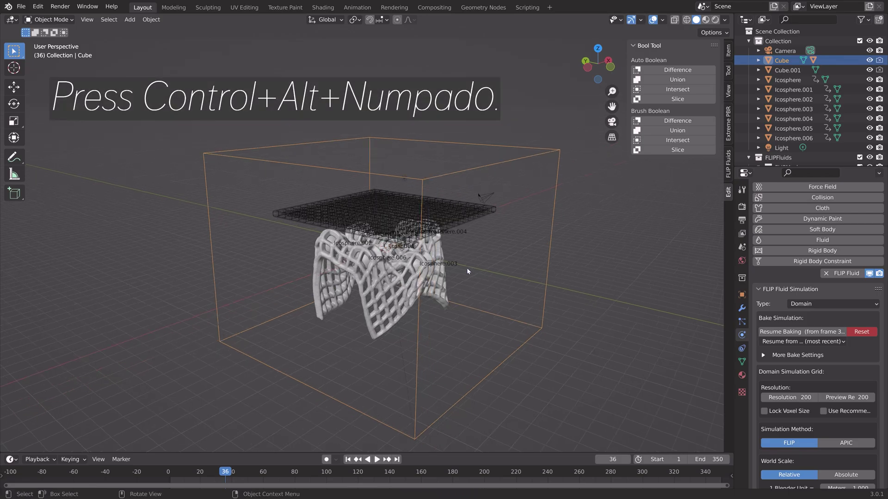
pyautogui.press('ctrl+alt+KP_0')
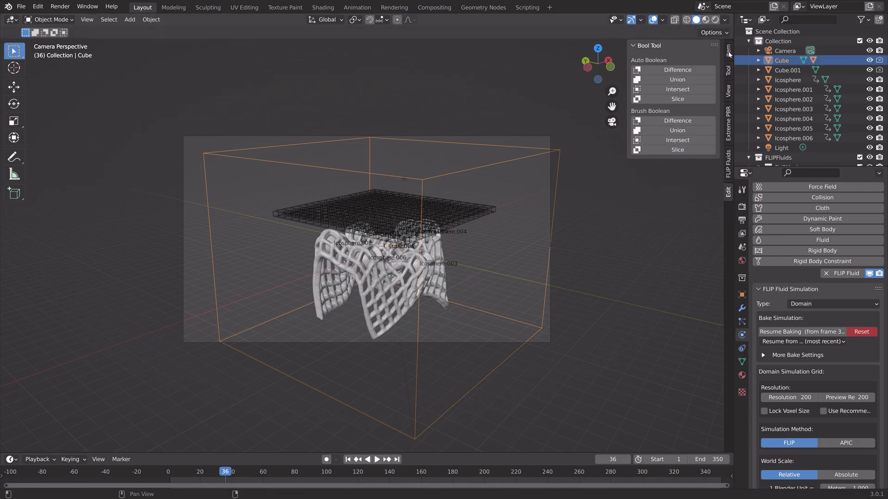
pyautogui.click(729, 90)
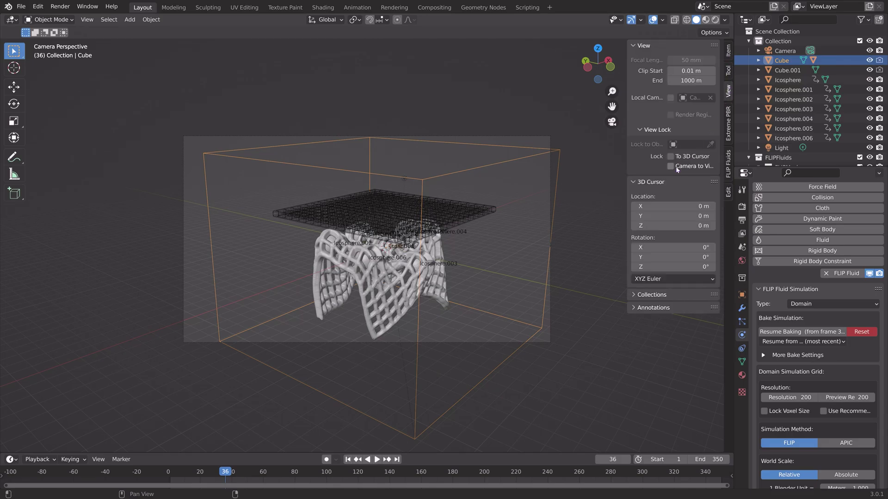
pyautogui.click(670, 166)
pyautogui.moveTo(601, 203); pyautogui.dragTo(426, 260, button='middle')
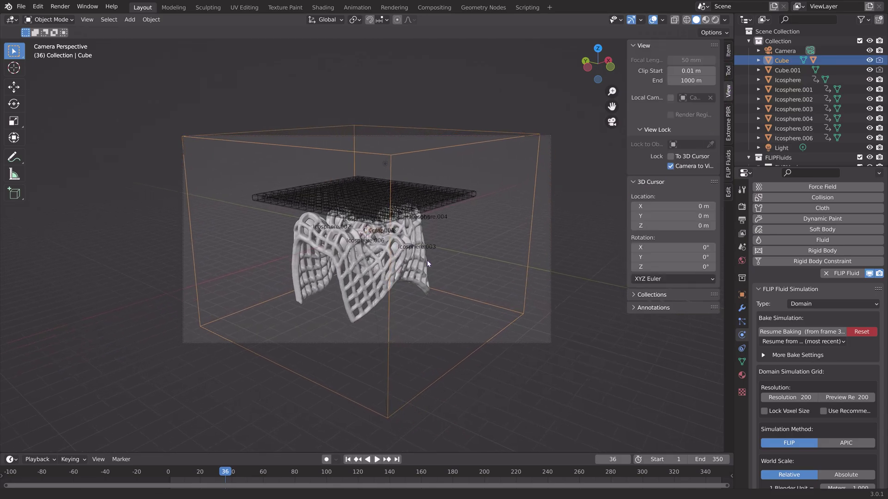
# Switch the render engine to Cycles with GPU Compute as the device.
pyautogui.click(742, 208)
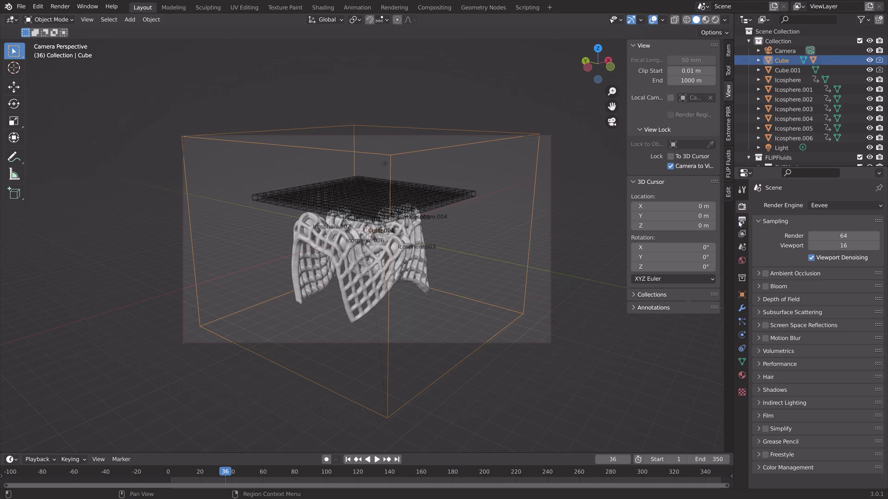
pyautogui.click(840, 204)
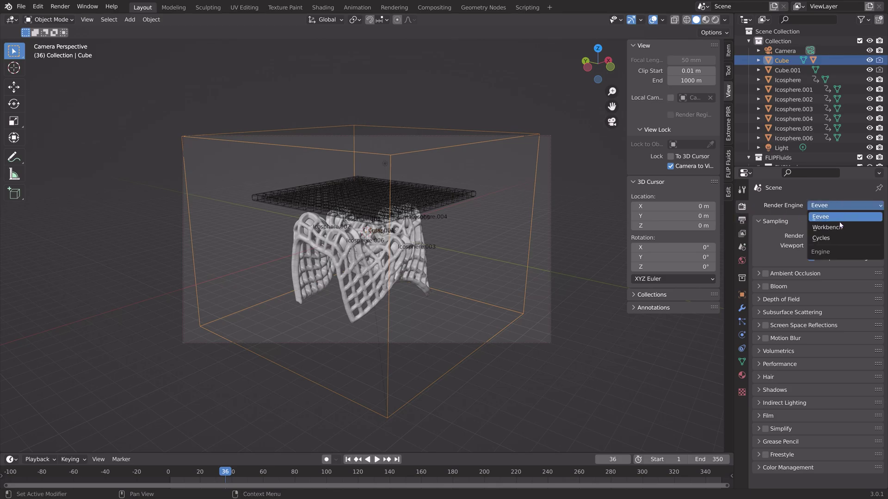
pyautogui.click(827, 234)
pyautogui.click(830, 230)
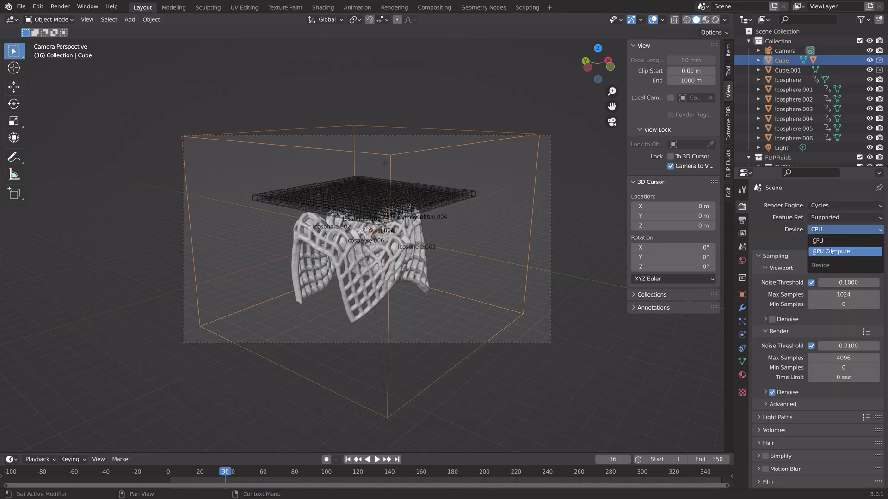
pyautogui.click(831, 251)
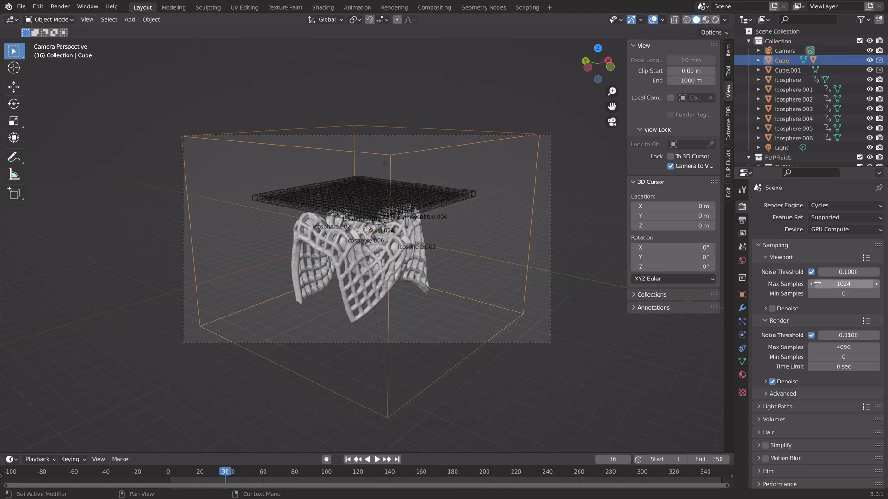
# Expand the Film render settings to show the Transparent option.
pyautogui.scroll(-3, 770, 352)
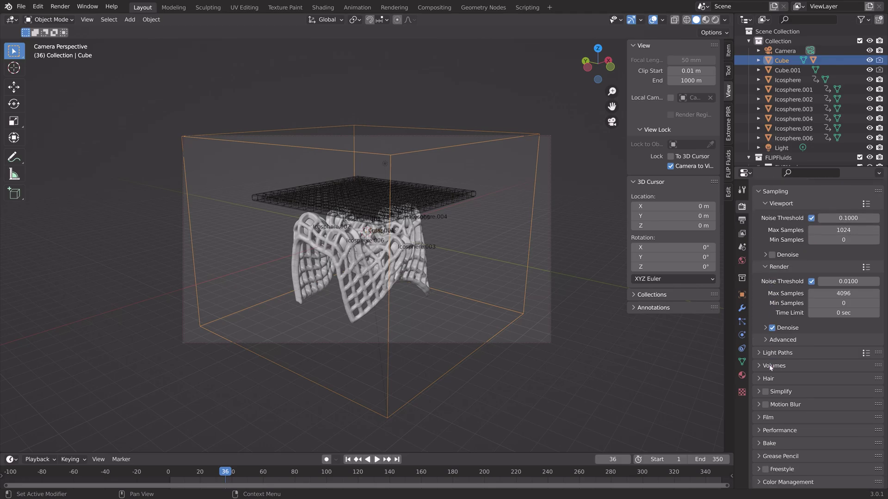
pyautogui.click(766, 418)
pyautogui.scroll(-3, 786, 446)
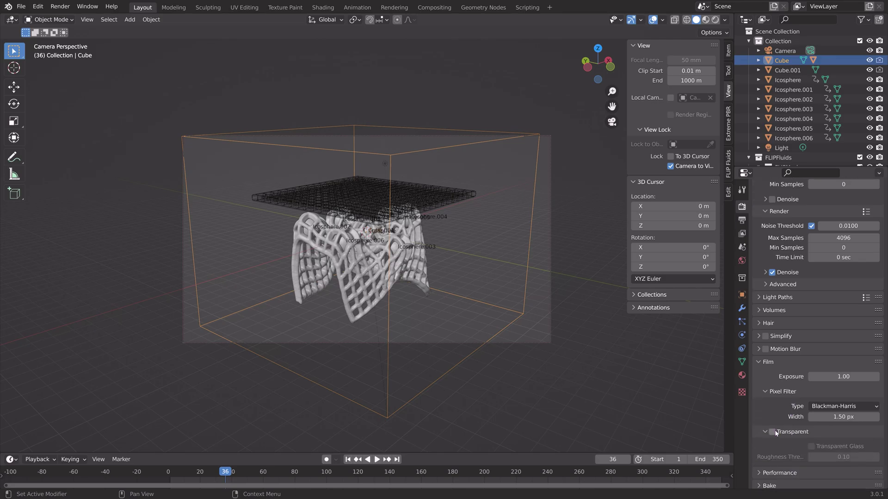
# Set the render output resolution to 2160 by 2160 px.
pyautogui.click(742, 220)
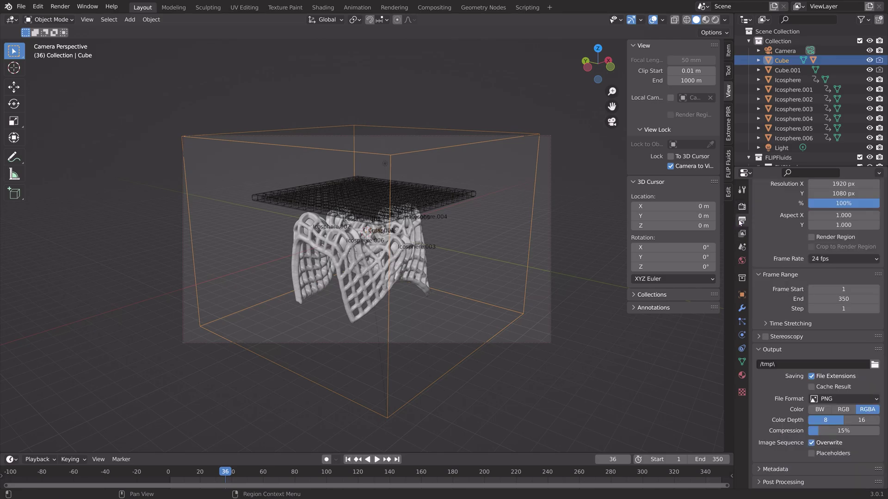
pyautogui.scroll(2, 801, 232)
pyautogui.moveTo(830, 218); pyautogui.dragTo(831, 228)
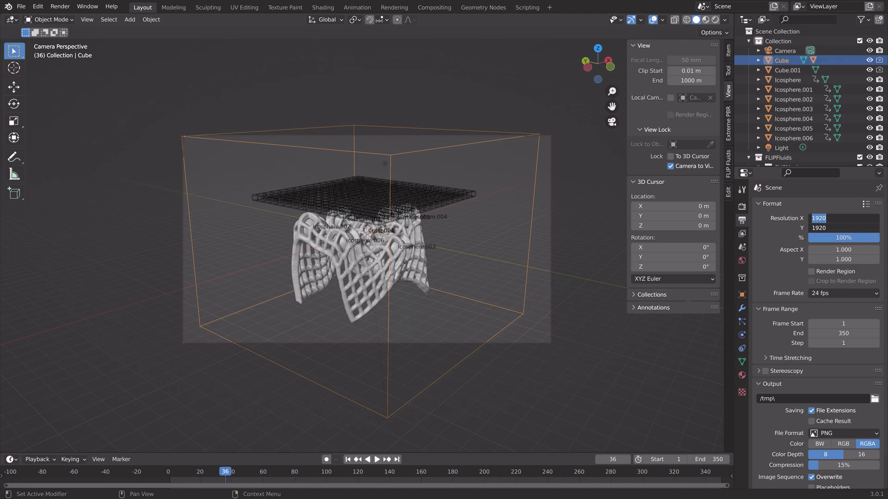
pyautogui.write('2160')
pyautogui.press('Return')
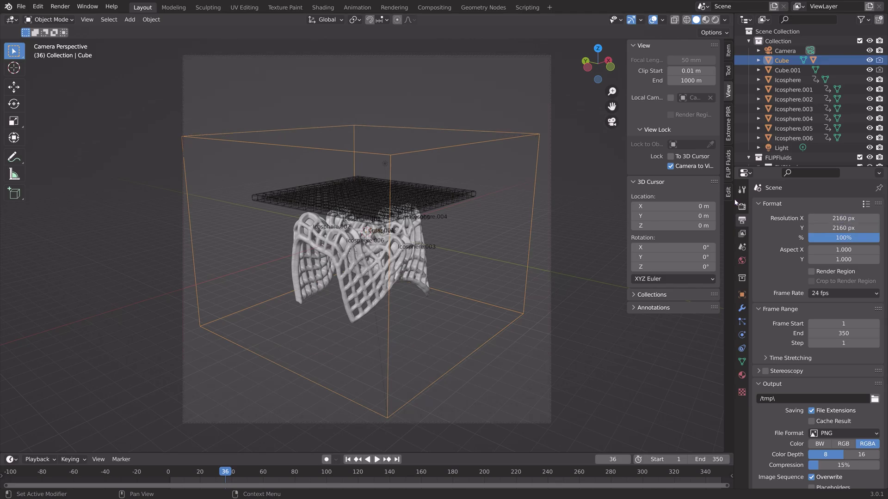
# Move the camera closer and lower so the net fills the square frame, and unlock the camera from the view.
pyautogui.scroll(2, 499, 268)
pyautogui.keyDown('shift'); pyautogui.moveTo(493, 273); pyautogui.dragTo(503, 222, button='middle'); pyautogui.keyUp('shift')
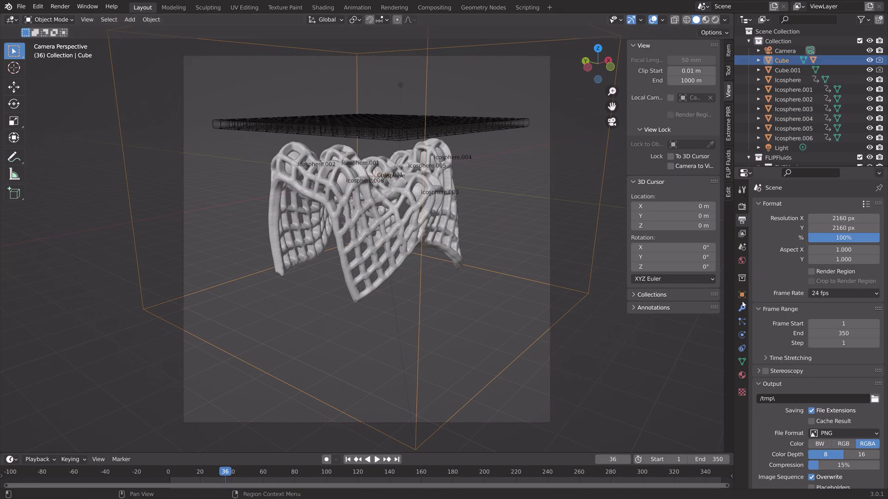
# Assign an Environment Texture to the world background color.
pyautogui.click(741, 260)
pyautogui.click(808, 266)
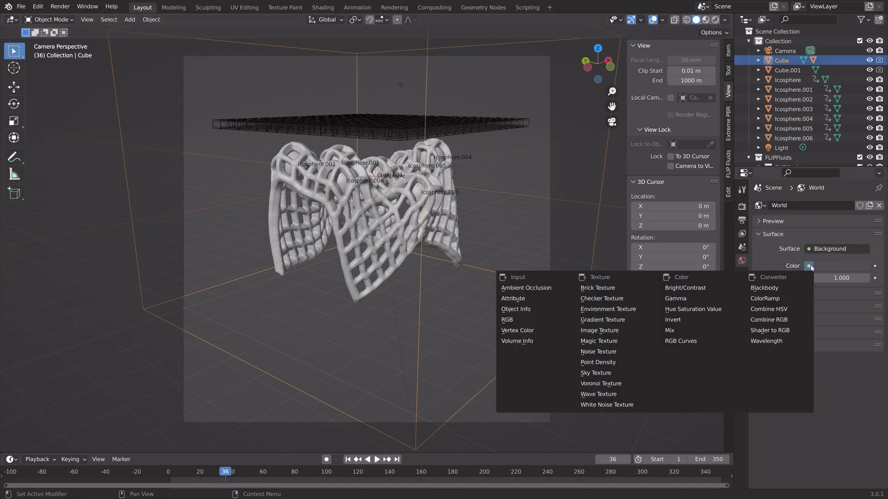
pyautogui.click(652, 309)
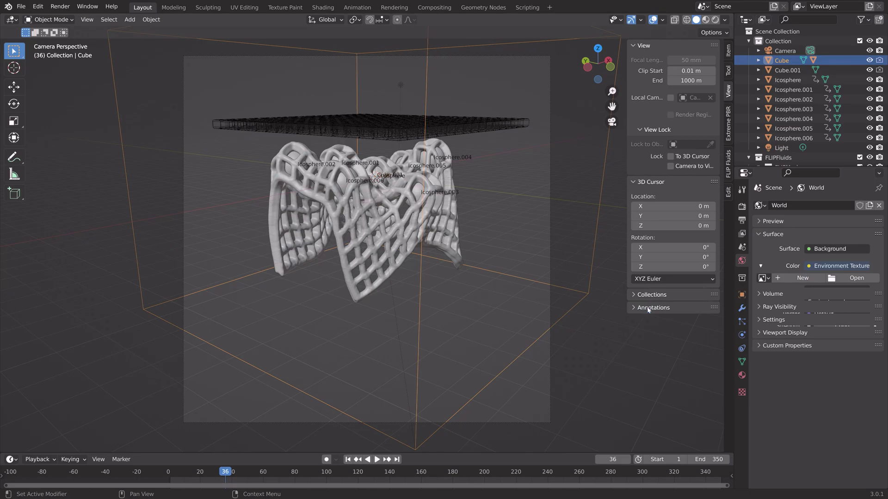
# Load Chelsea_Stairs_8k.jpg from the Chelsea_Stairs folder in Downloads as the world's environment texture.
pyautogui.click(857, 279)
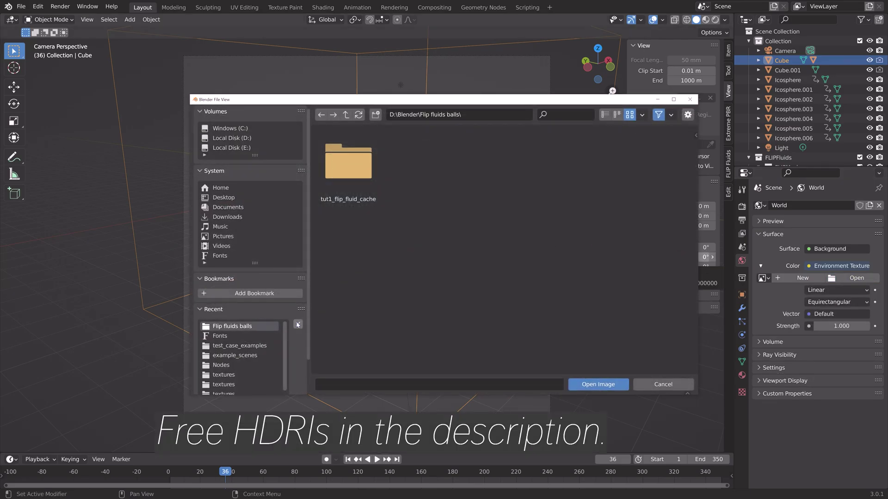
pyautogui.click(229, 217)
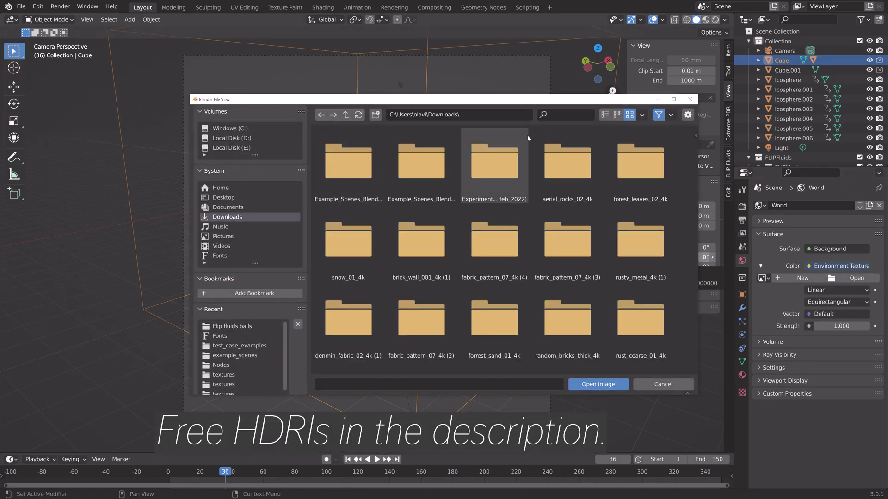
pyautogui.write('che')
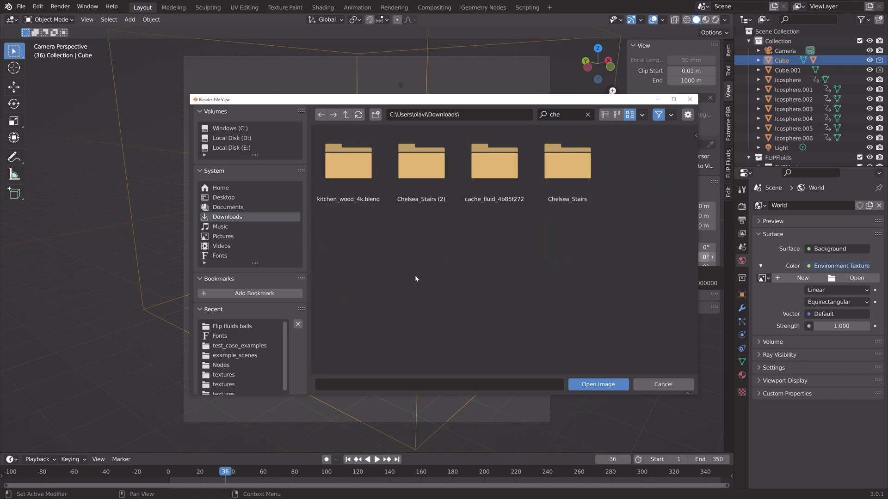
pyautogui.doubleClick(558, 179)
pyautogui.doubleClick(327, 167)
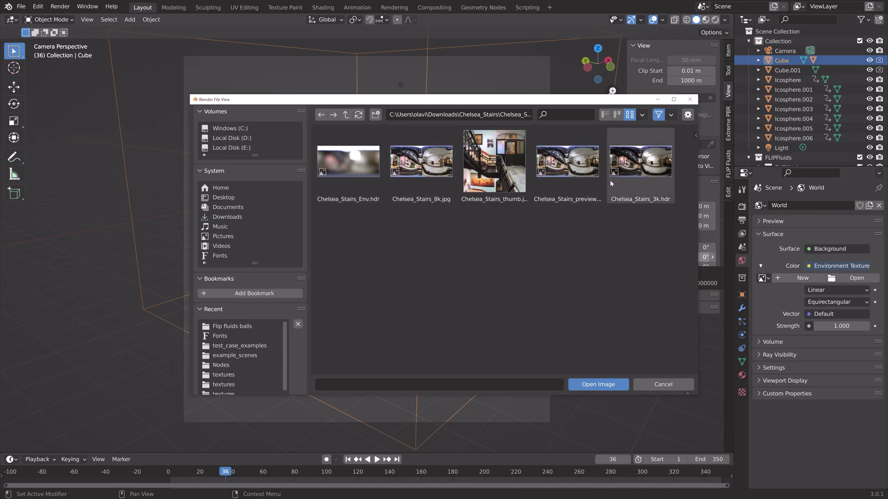
pyautogui.click(421, 171)
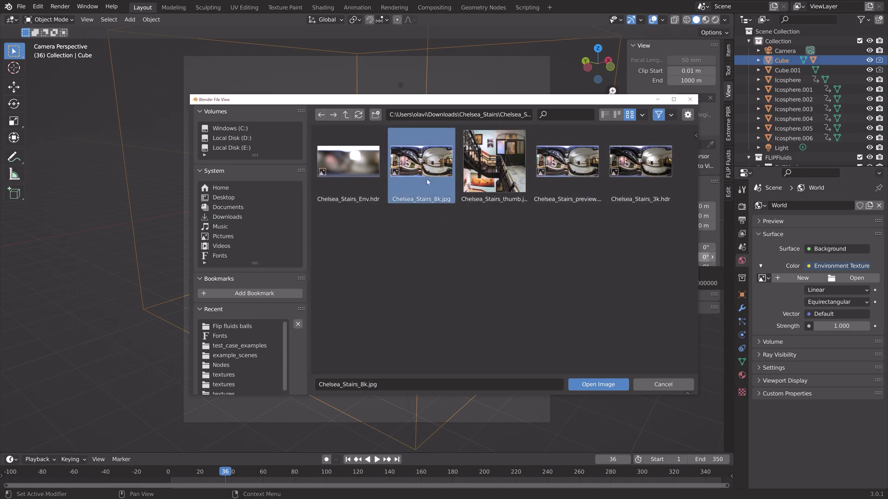
pyautogui.click(607, 386)
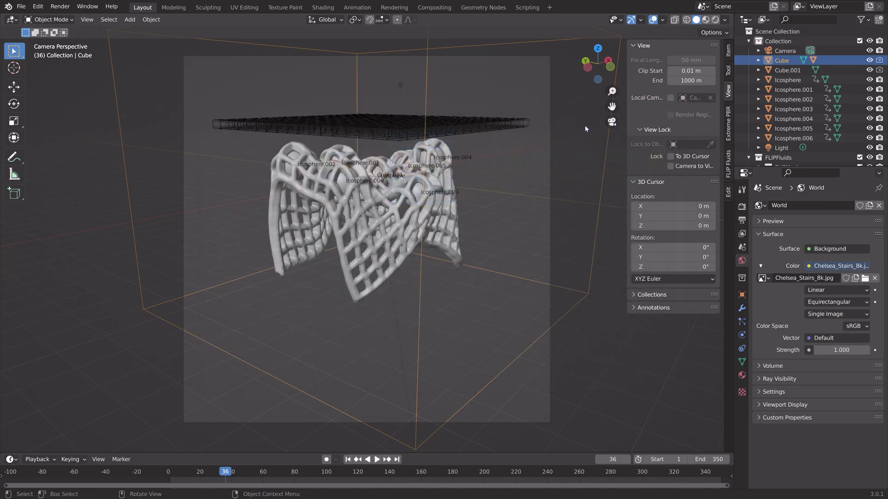
# Change the scene light to a Sun light and set its strength to 5.
pyautogui.click(781, 148)
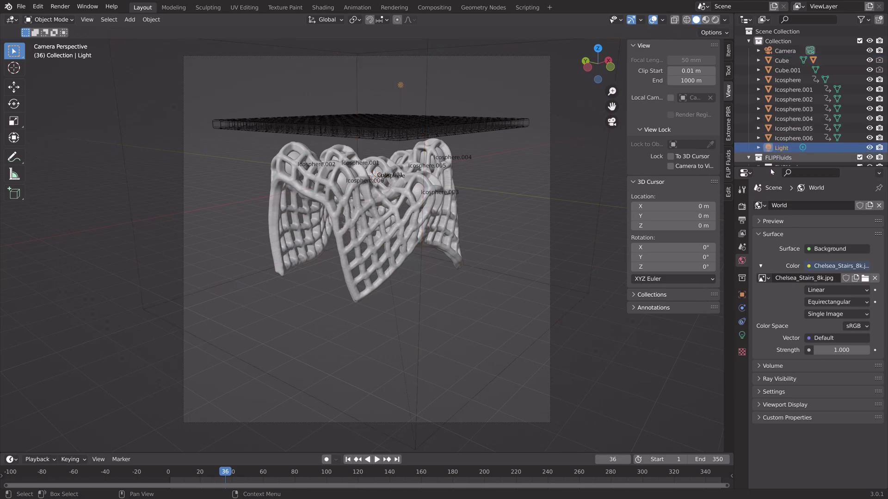
pyautogui.click(741, 333)
pyautogui.click(797, 250)
pyautogui.doubleClick(837, 271)
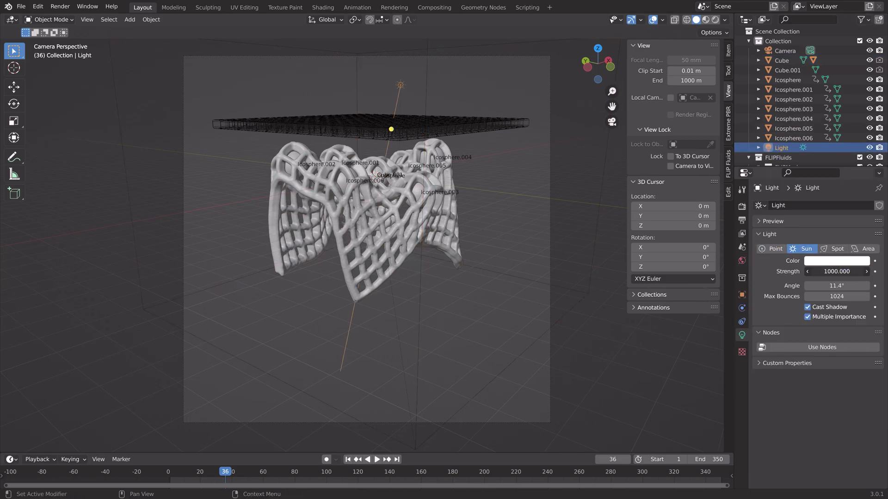
pyautogui.write('5')
pyautogui.press('Return')
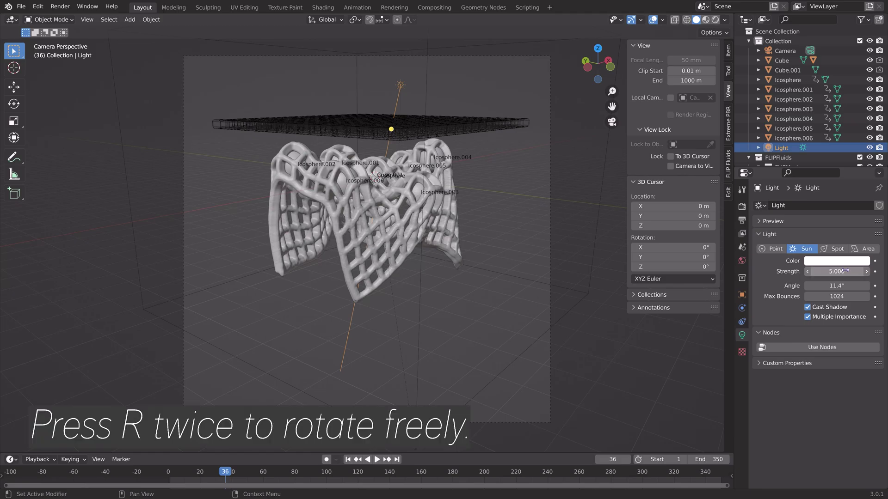
# Rotate the sun light freely to a new angle and show the viewport in rendered shading.
pyautogui.press('r')
pyautogui.press('r')
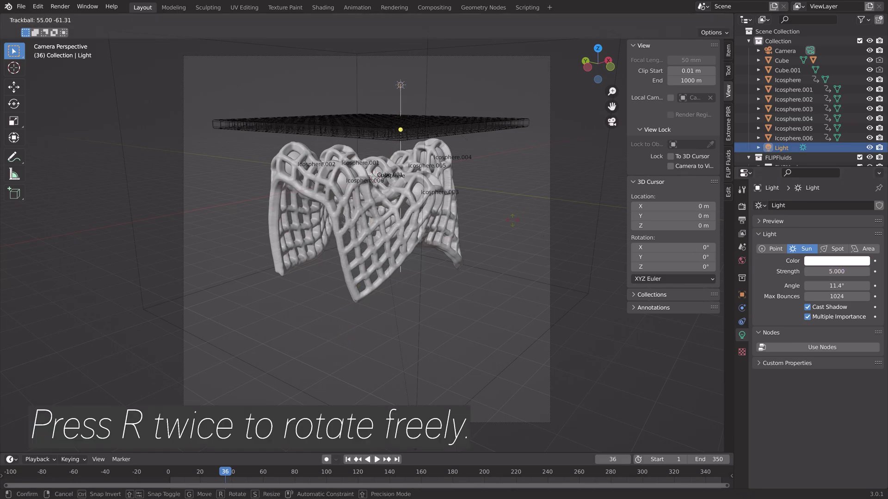
pyautogui.click(553, 234)
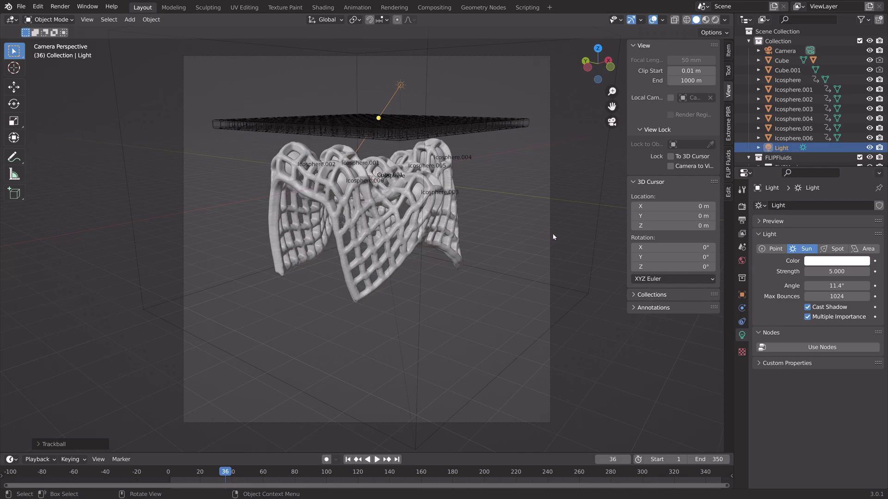
pyautogui.click(704, 20)
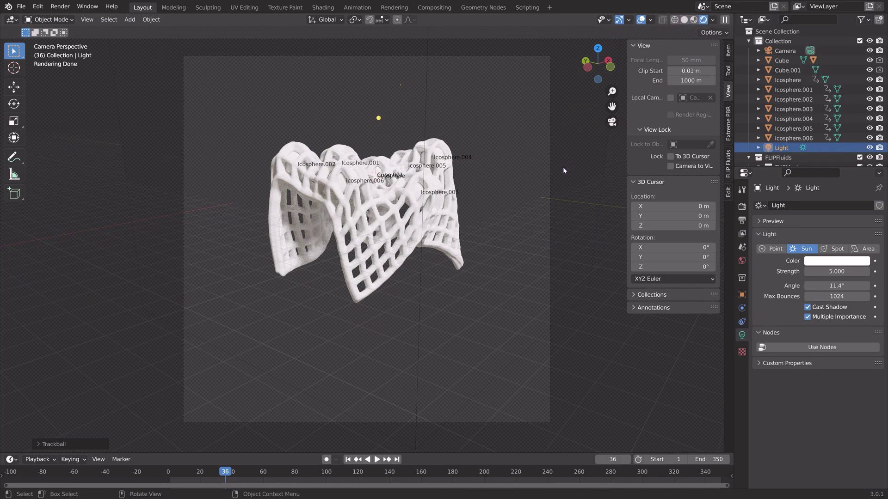
pyautogui.hotkey('ctrl', 'shift', 's')
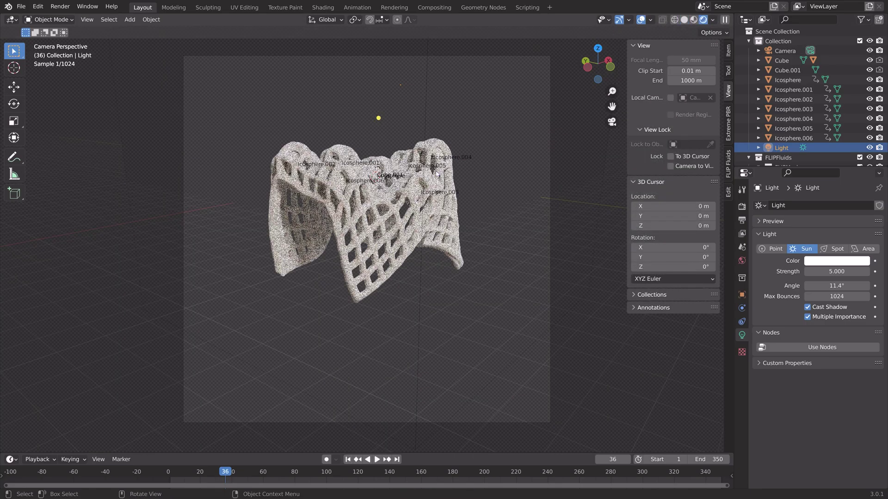
# Go to frame 186 and give the fluid surface a new material with a Glass BSDF shader.
pyautogui.click(462, 474)
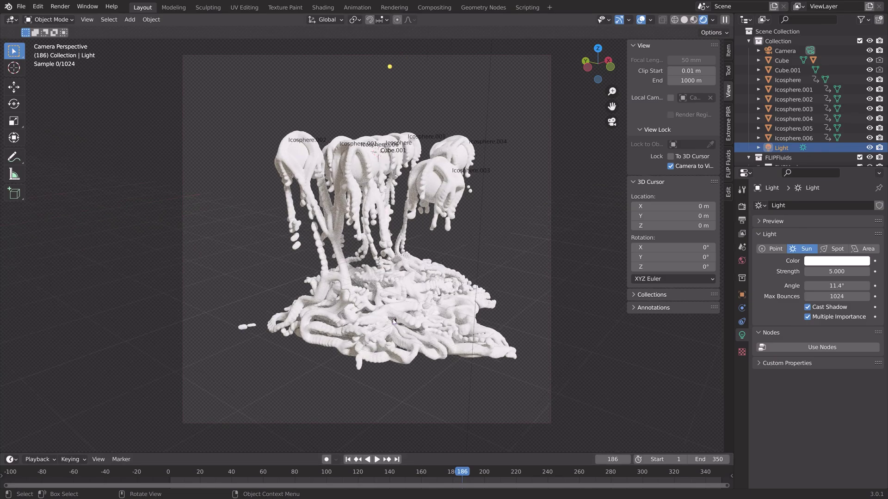
pyautogui.click(484, 149)
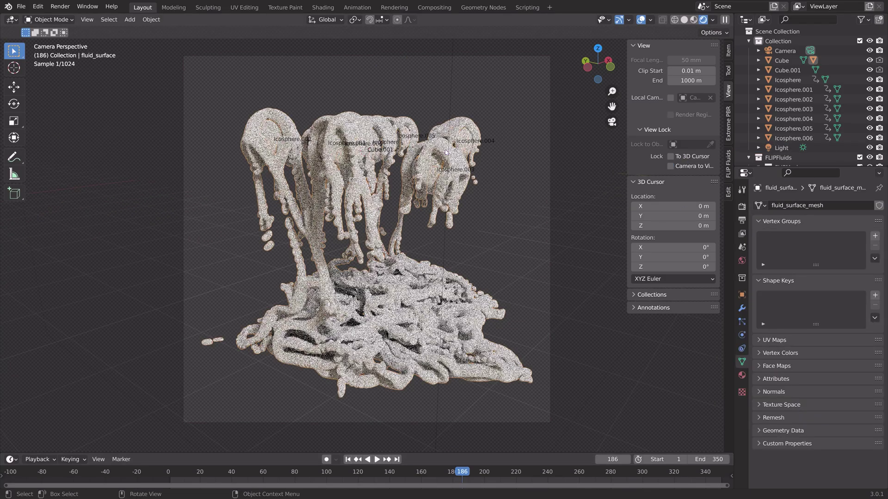
pyautogui.click(741, 376)
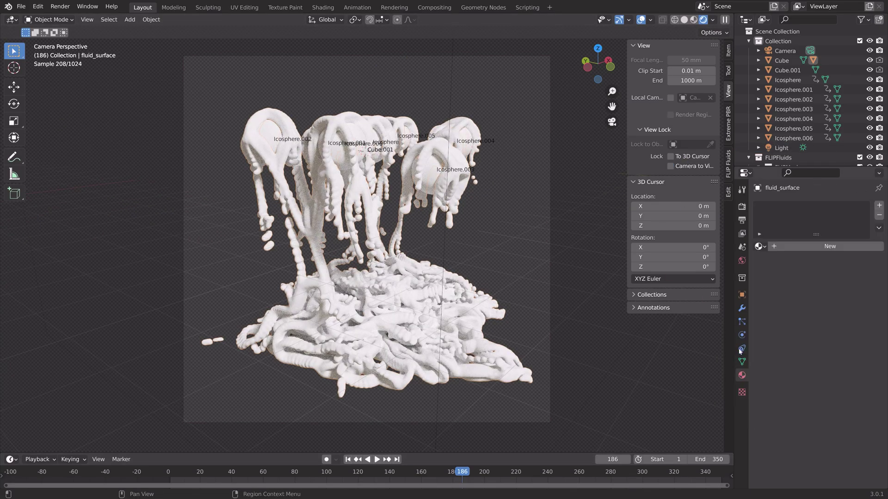
pyautogui.click(813, 246)
pyautogui.click(832, 290)
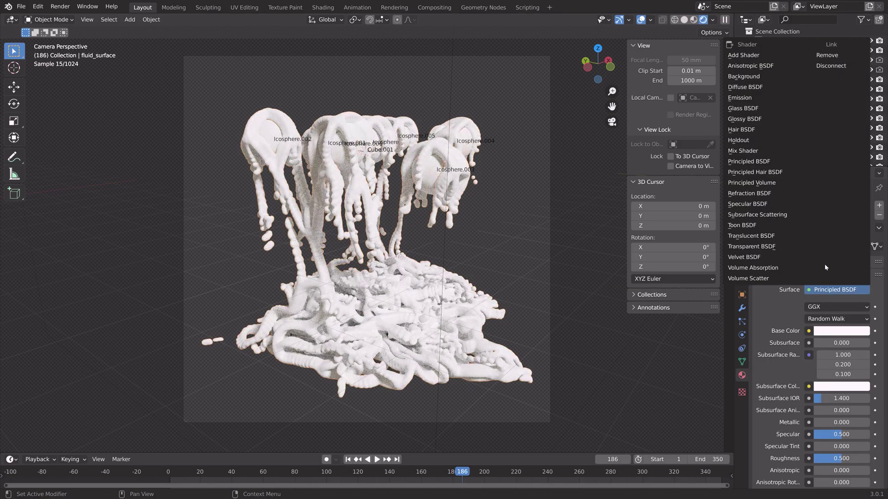
pyautogui.click(755, 109)
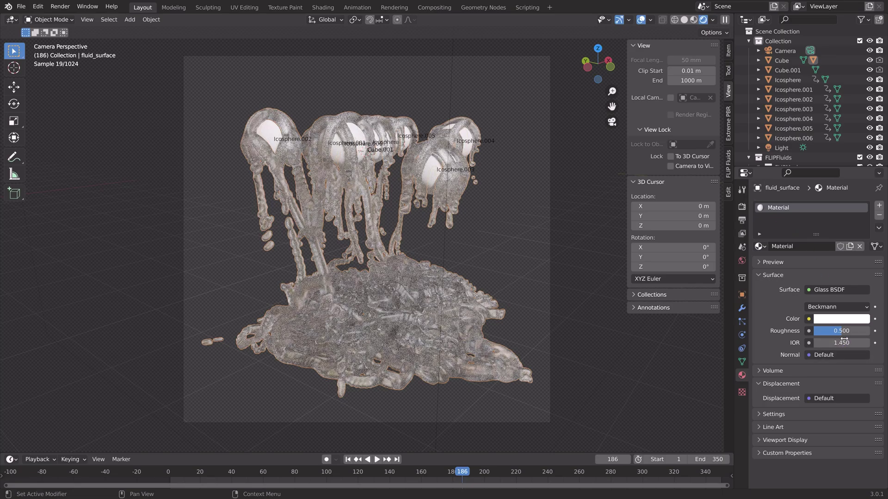
# Try a light blue and a pink color on the fluid's glass material.
pyautogui.click(841, 318)
pyautogui.click(799, 203)
pyautogui.click(828, 200)
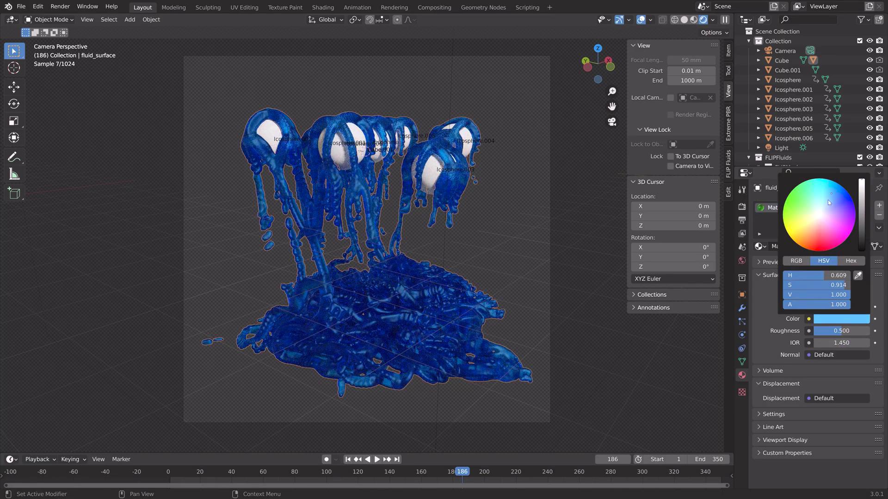
pyautogui.click(824, 317)
pyautogui.click(822, 228)
pyautogui.moveTo(840, 331)
pyautogui.mouseDown()
pyautogui.moveTo(827, 331)
pyautogui.moveTo(854, 331)
pyautogui.moveTo(831, 331)
pyautogui.moveTo(842, 331)
pyautogui.mouseUp()
# At frame 20, lock the camera to the view and reframe the net with the camera pulled back and turned slightly.
pyautogui.click(200, 472)
pyautogui.click(670, 166)
pyautogui.scroll(-2, 470, 265)
pyautogui.moveTo(470, 265)
pyautogui.mouseDown(button='middle')
pyautogui.moveTo(462, 262)
pyautogui.moveTo(464, 271)
pyautogui.mouseUp(button='middle')
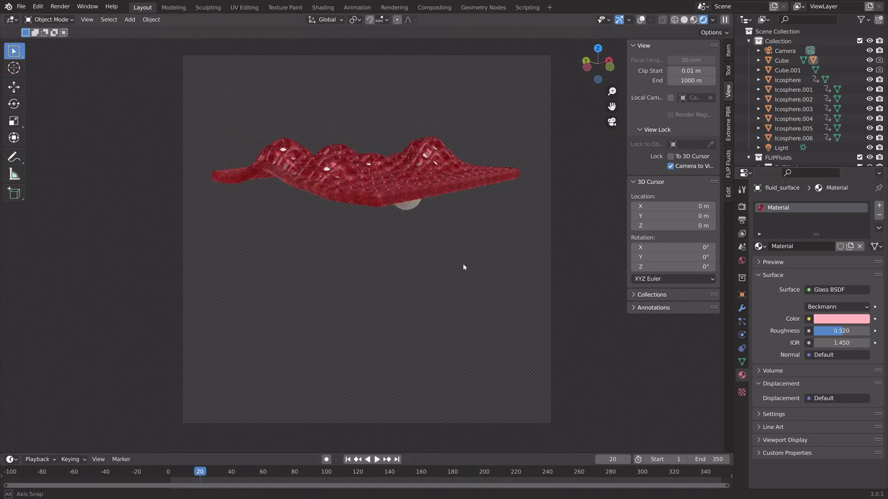
# Switch the fluid material's surface to Glossy BSDF and set its roughness to about 0.34.
pyautogui.click(821, 290)
pyautogui.click(745, 118)
pyautogui.moveTo(842, 331); pyautogui.dragTo(833, 331)
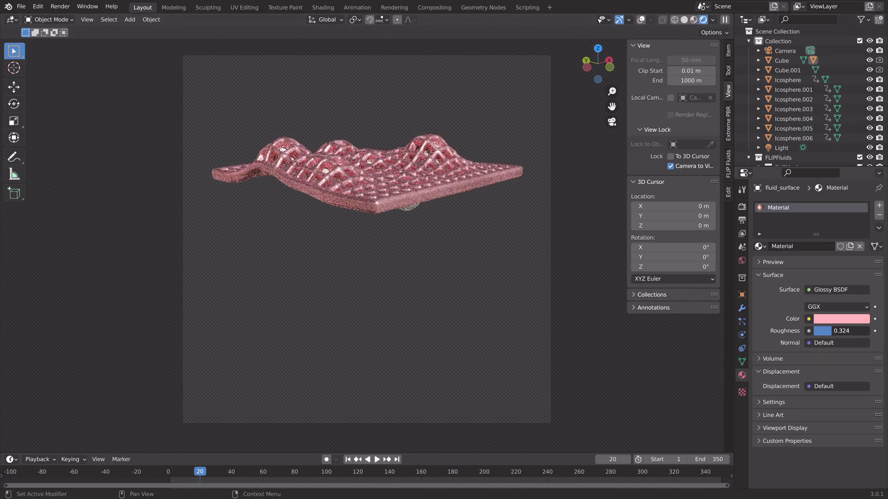
# Try an orange color on the glossy fluid material and check it at frame 127 and a later frame.
pyautogui.click(834, 320)
pyautogui.click(809, 234)
pyautogui.click(368, 471)
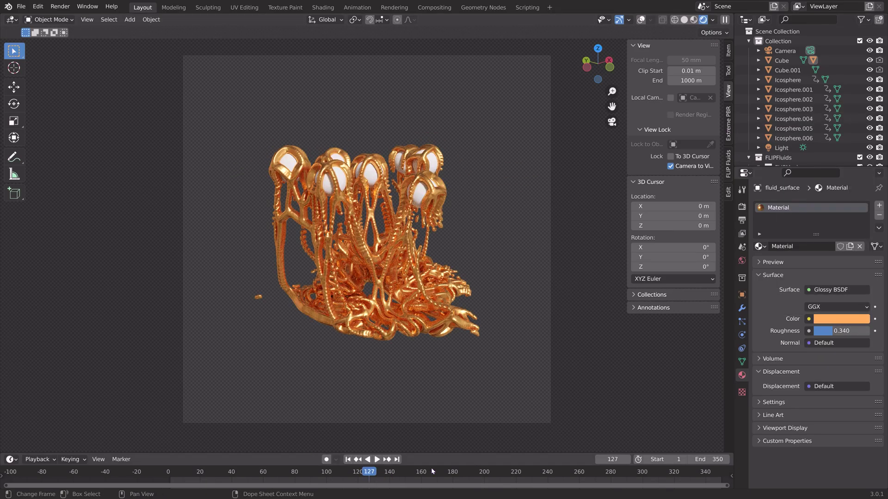
pyautogui.click(495, 471)
# Set the glossy fluid material's color to light blue, and save the file as tut8.blend at frame 50.
pyautogui.click(828, 319)
pyautogui.click(825, 187)
pyautogui.click(270, 472)
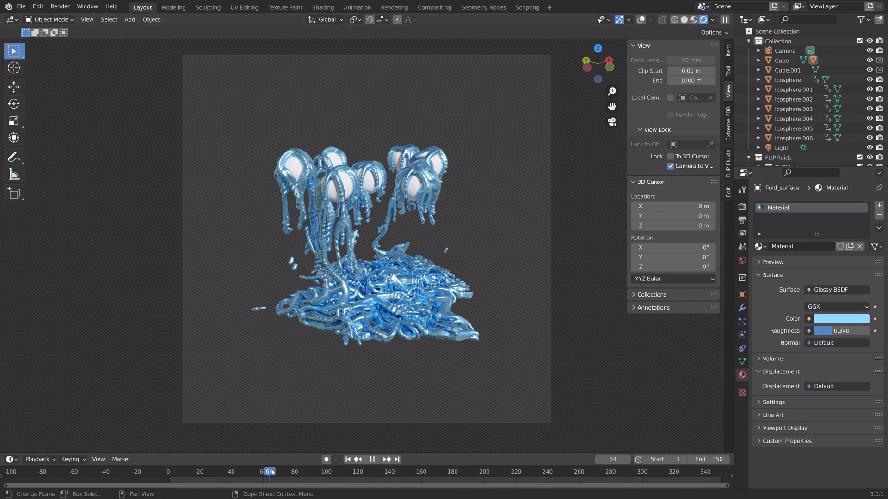
pyautogui.click(247, 471)
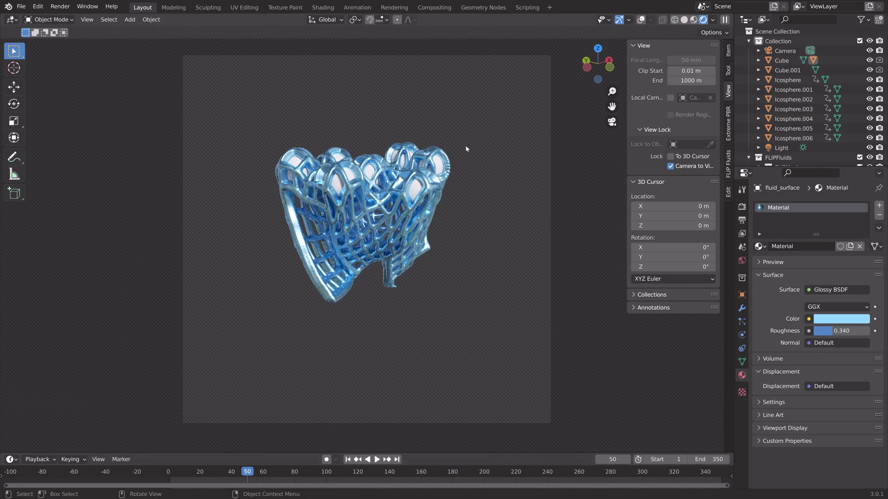
pyautogui.hotkey('ctrl', 'shift', 's')
pyautogui.click(572, 385)
# Give Icosphere.003 a new Glossy BSDF material with a roughness of about 0.275.
pyautogui.click(417, 188)
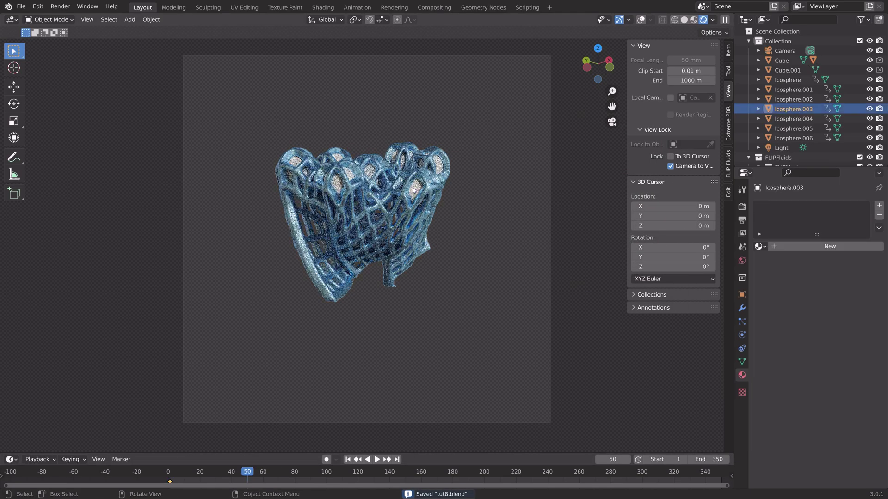
pyautogui.click(790, 249)
pyautogui.click(825, 290)
pyautogui.click(786, 119)
pyautogui.moveTo(842, 332); pyautogui.dragTo(830, 333)
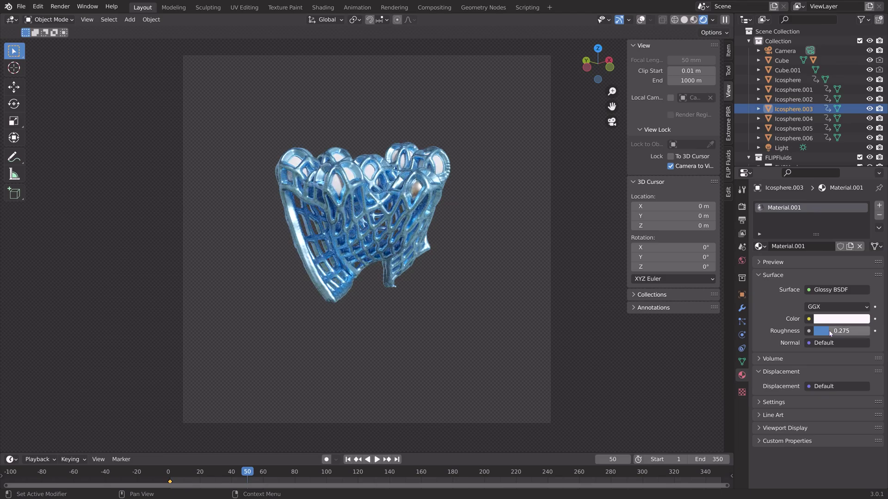
# Assign the existing Material.001 to Icosphere.004, Icosphere.005 and Icosphere.
pyautogui.click(793, 118)
pyautogui.click(759, 246)
pyautogui.click(675, 271)
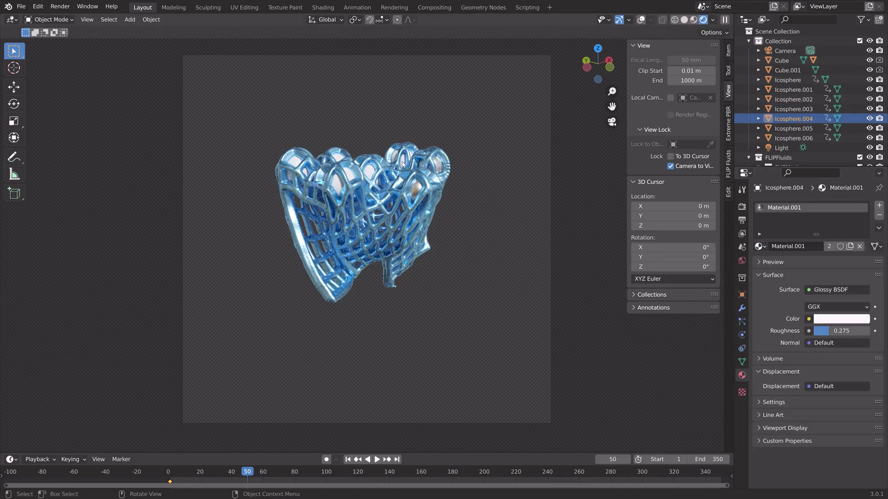
pyautogui.click(794, 128)
pyautogui.click(759, 247)
pyautogui.click(675, 271)
pyautogui.click(787, 80)
pyautogui.click(758, 246)
pyautogui.click(675, 271)
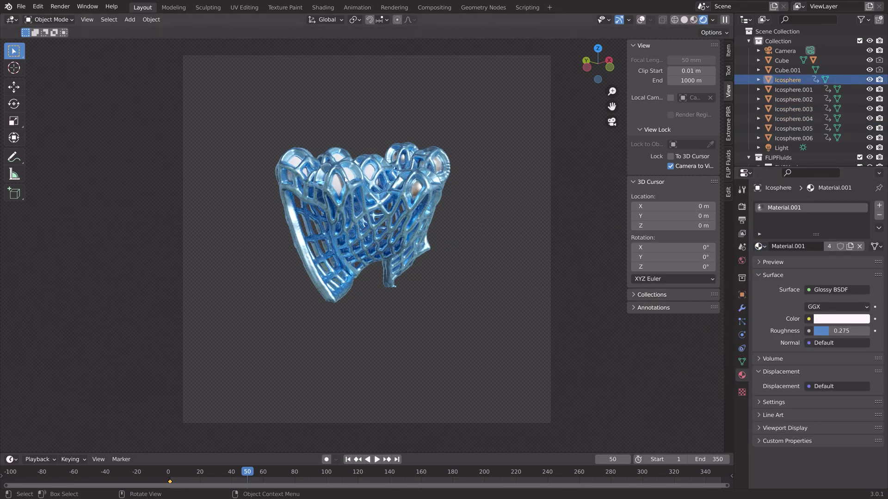
# Assign the existing Material.001 to Icosphere.006, Icosphere.001 and Icosphere.002.
pyautogui.click(794, 138)
pyautogui.click(758, 247)
pyautogui.click(676, 271)
pyautogui.click(793, 90)
pyautogui.click(758, 246)
pyautogui.click(675, 271)
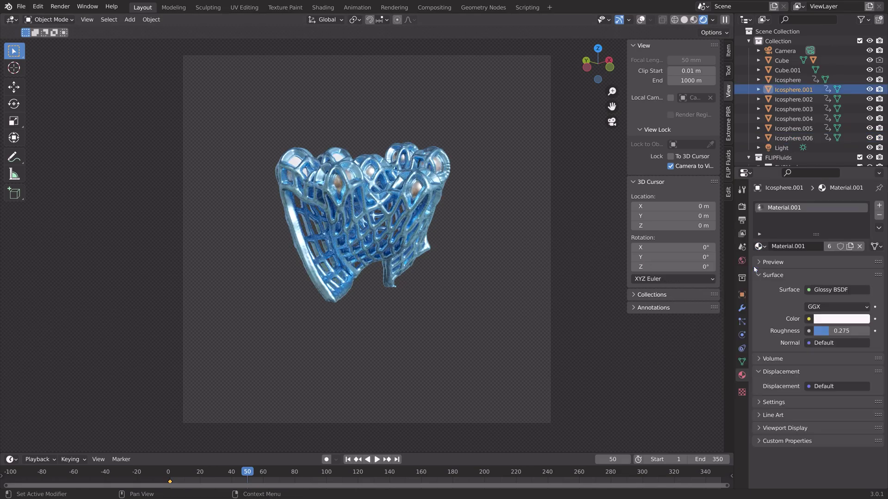
pyautogui.click(793, 99)
pyautogui.click(759, 247)
pyautogui.click(675, 271)
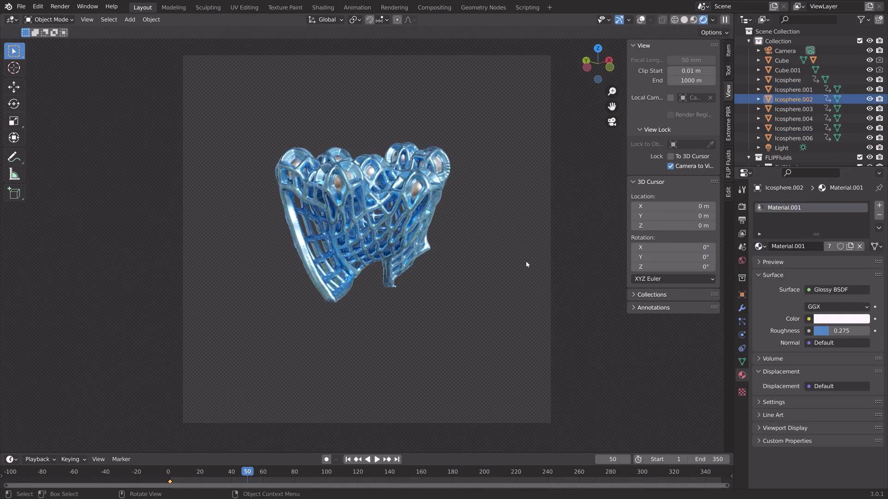
# Brighten the spheres' glossy material color to pure white and play the animation to check the look.
pyautogui.click(841, 320)
pyautogui.moveTo(862, 224); pyautogui.dragTo(861, 179)
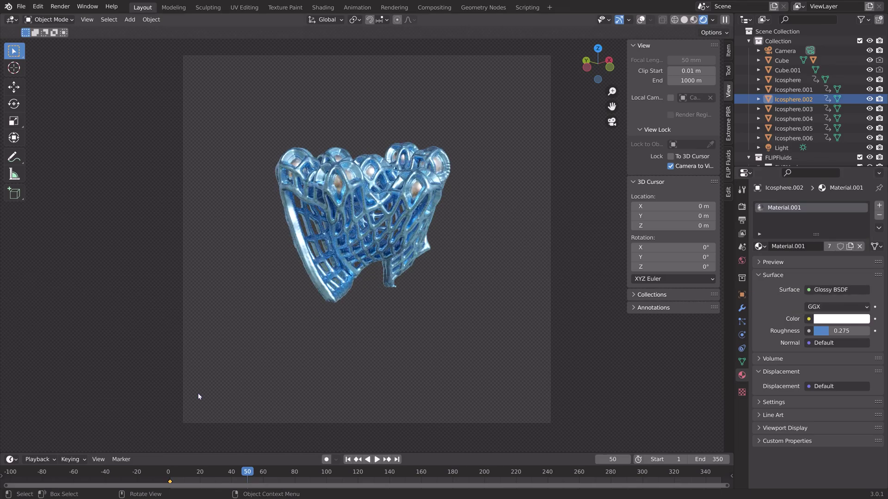
pyautogui.press('space')
pyautogui.click(404, 463)
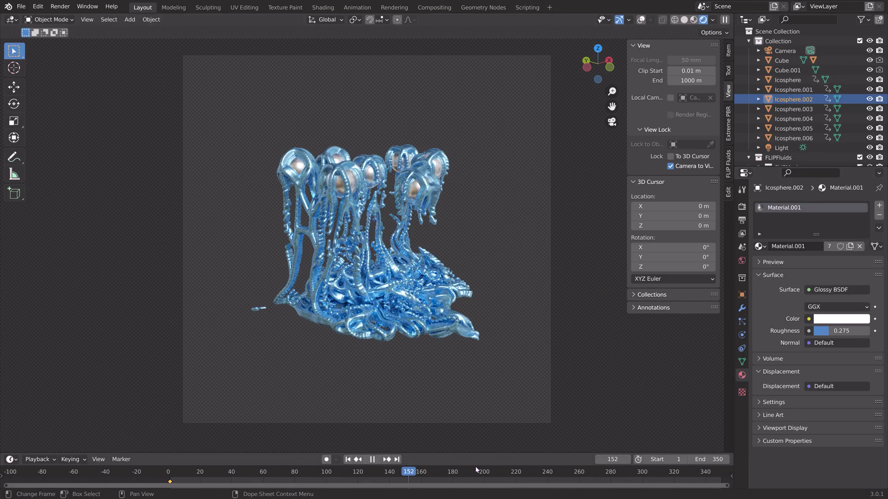
pyautogui.press('space')
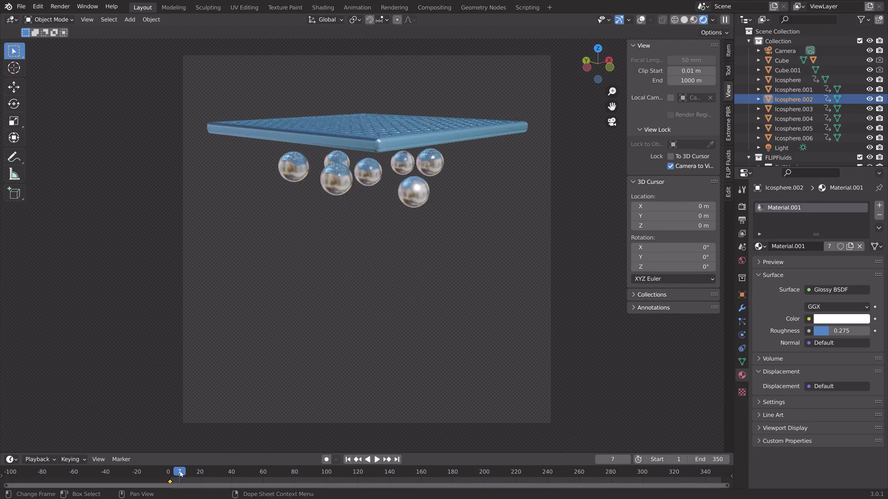
# Set the spheres' glossy material roughness to about 0.324, keep its color white, and save the file.
pyautogui.moveTo(836, 331); pyautogui.dragTo(845, 331)
pyautogui.click(842, 319)
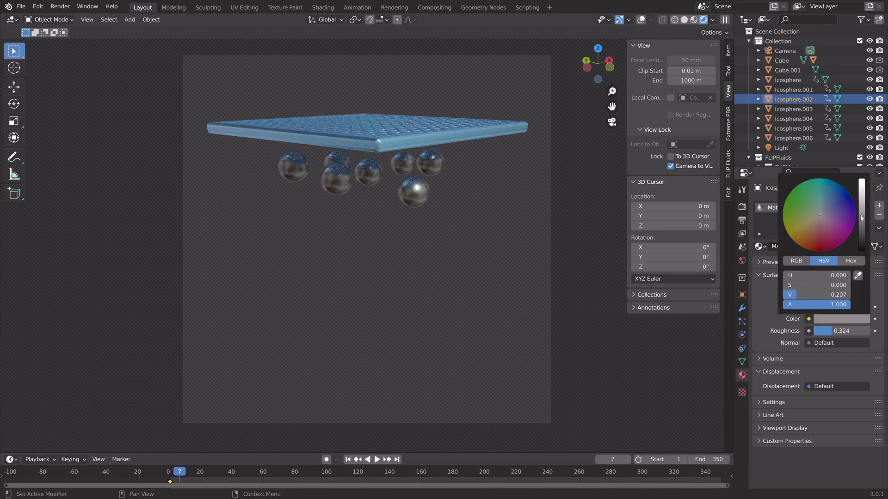
pyautogui.hotkey('ctrl', 'shift', 's')
pyautogui.click(559, 386)
pyautogui.click(599, 385)
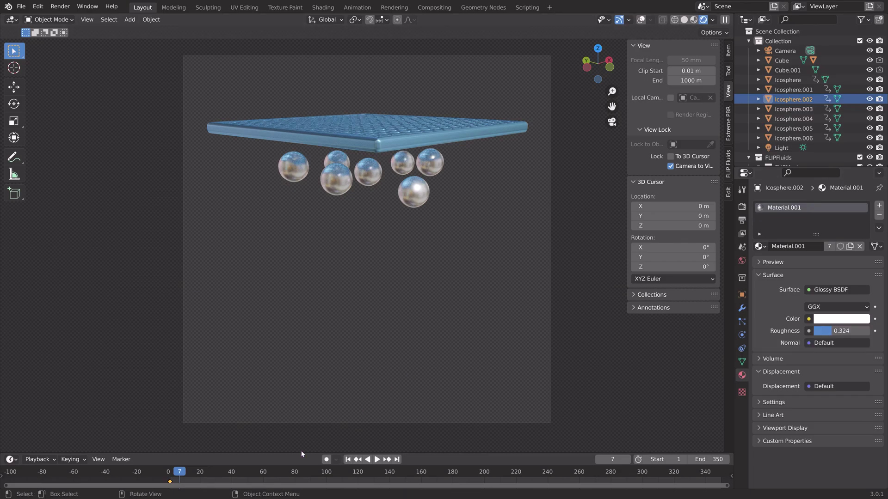
# Keyframe the camera's location and rotation at frame 21.
pyautogui.moveTo(417, 475); pyautogui.dragTo(202, 478)
pyautogui.click(786, 51)
pyautogui.click(728, 51)
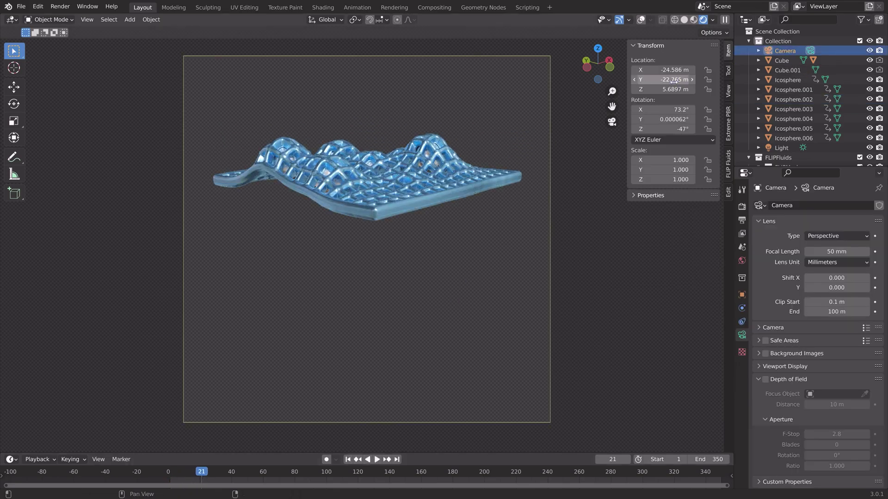
pyautogui.press('i')
pyautogui.press('i')
# At frame 81, move the camera closer along its local Z axis to about (-19.9, -18.6, 3.27) m and keyframe its location and rotation.
pyautogui.press('space')
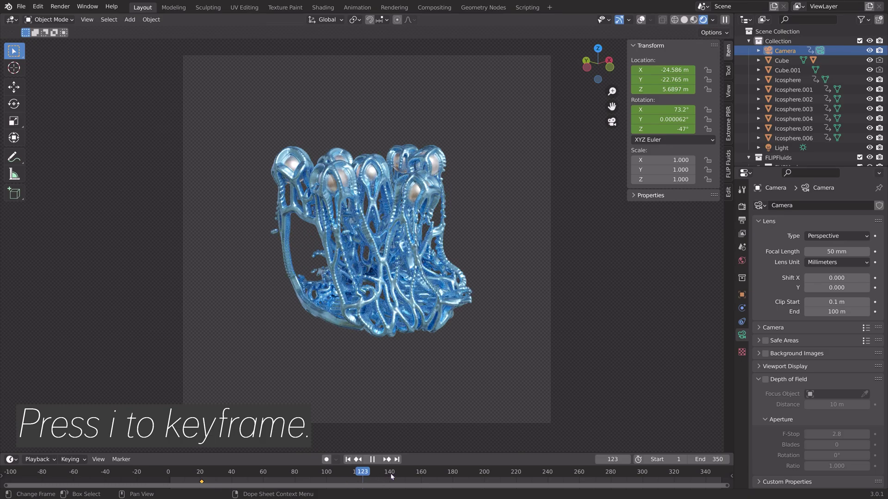
pyautogui.press('Escape')
pyautogui.moveTo(248, 470); pyautogui.dragTo(296, 466)
pyautogui.press('g')
pyautogui.press('z')
pyautogui.press('z')
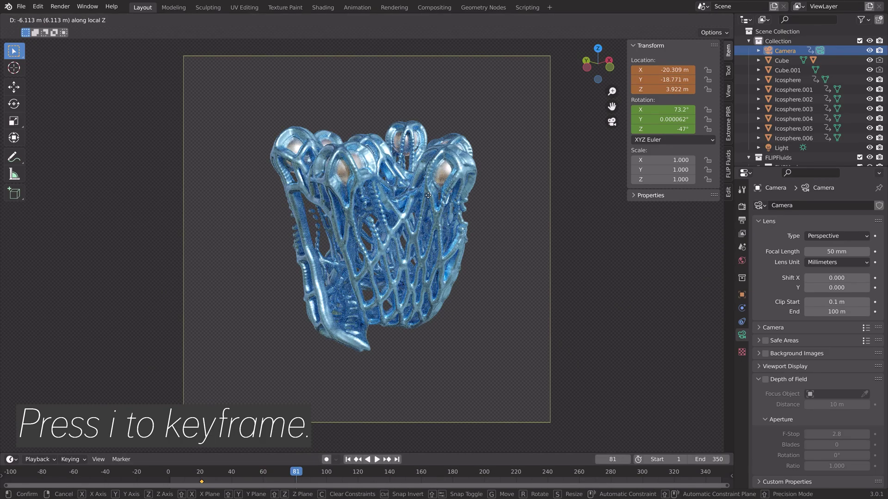
pyautogui.click(426, 209)
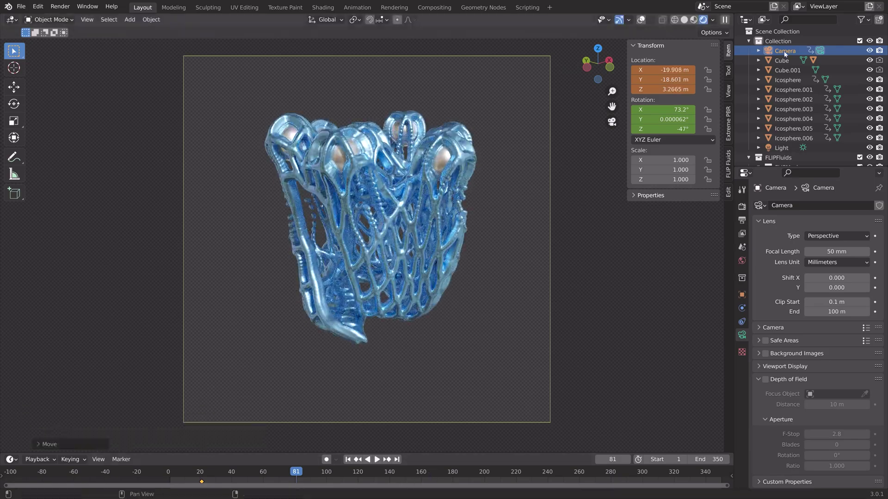
pyautogui.press('i')
# Review the camera move from its first keyframe through to frame 295 and save the file.
pyautogui.click(203, 476)
pyautogui.press('space')
pyautogui.moveTo(241, 473); pyautogui.dragTo(635, 470)
pyautogui.press('space')
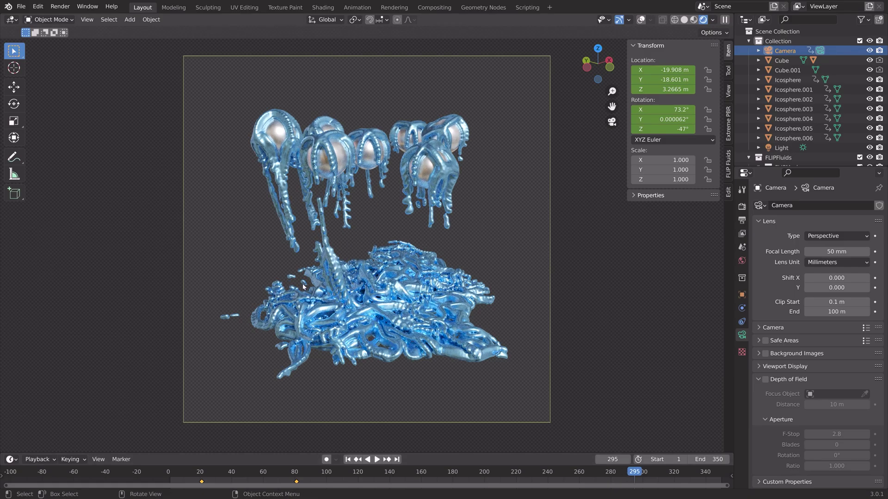
pyautogui.hotkey('ctrl', 's')
# Adjust the fluid surface's glossy color to light blue and set its roughness to about 0.275.
pyautogui.click(467, 319)
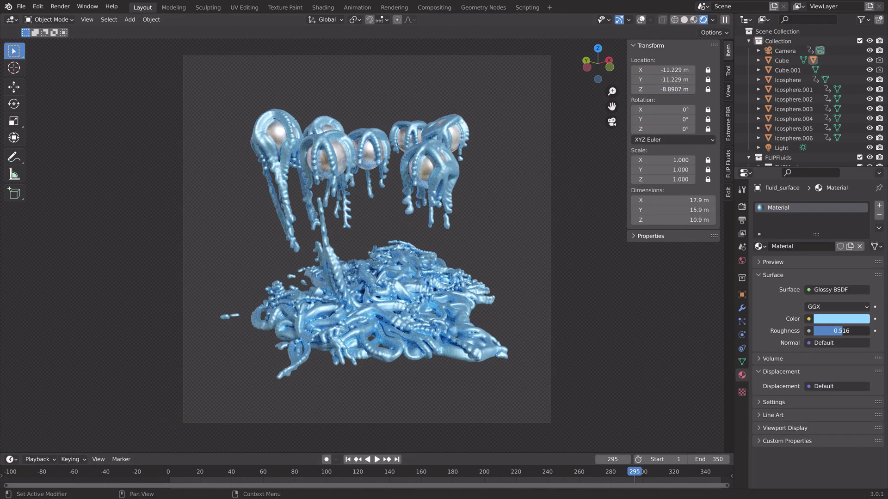
pyautogui.click(838, 320)
pyautogui.click(805, 236)
pyautogui.moveTo(806, 235)
pyautogui.mouseDown()
pyautogui.moveTo(816, 234)
pyautogui.moveTo(828, 192)
pyautogui.moveTo(826, 202)
pyautogui.mouseUp()
pyautogui.moveTo(840, 331); pyautogui.dragTo(836, 331)
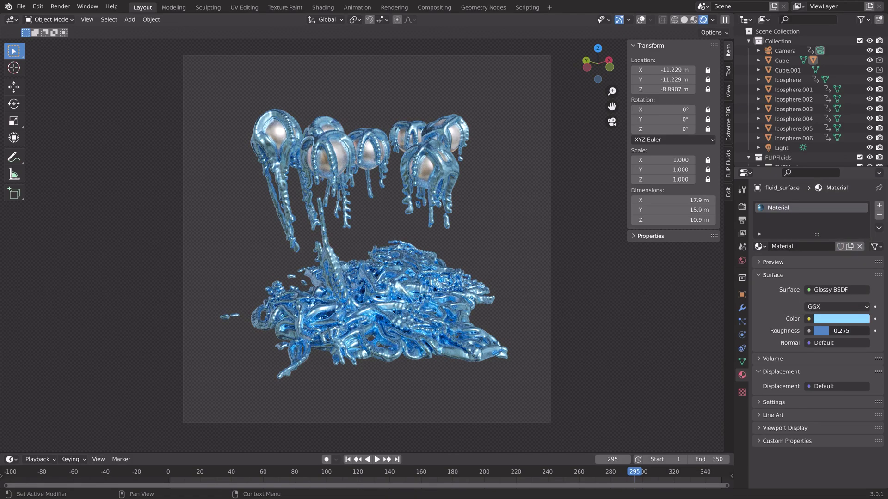
# Create a folder named Flip tut in E:\Large renders for the render output.
pyautogui.click(743, 221)
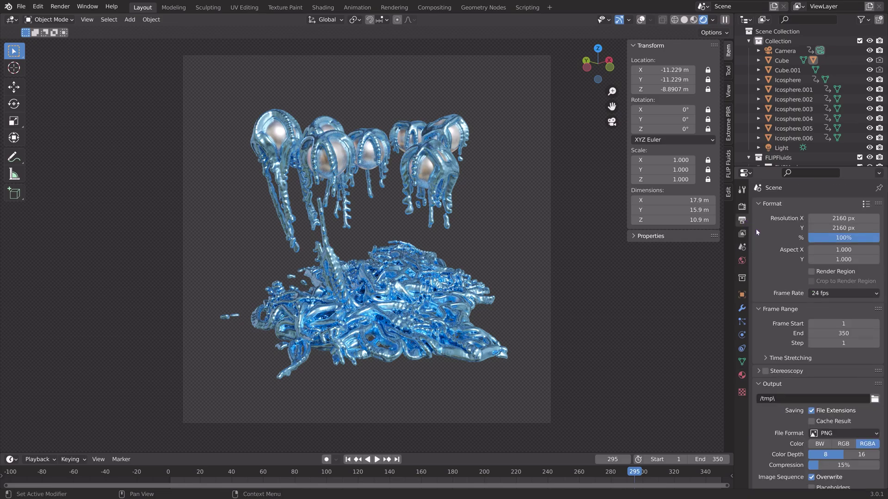
pyautogui.scroll(-2, 789, 324)
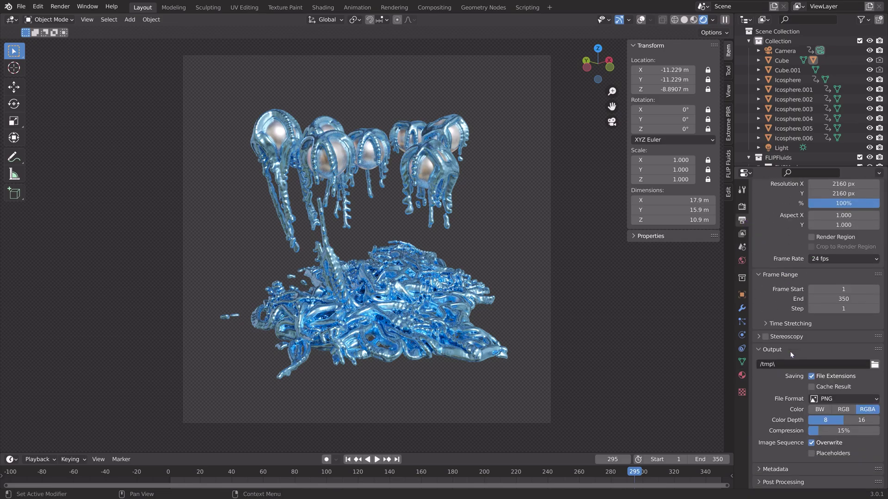
pyautogui.click(874, 365)
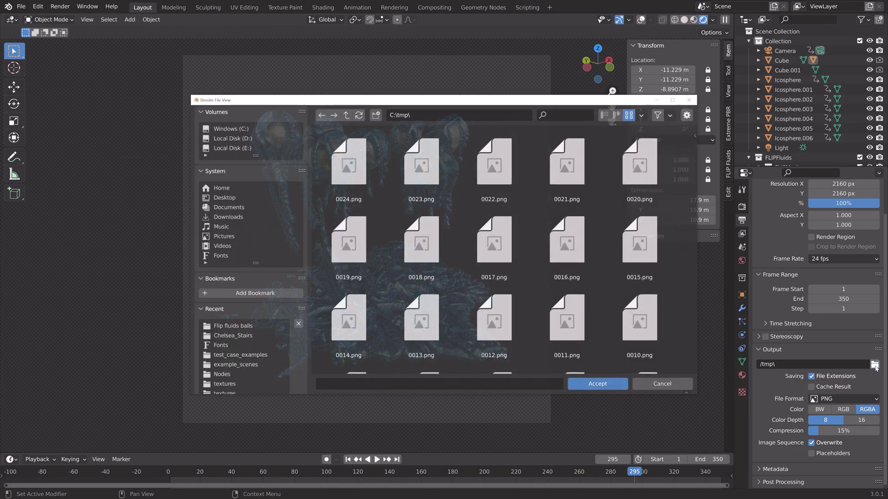
pyautogui.click(232, 148)
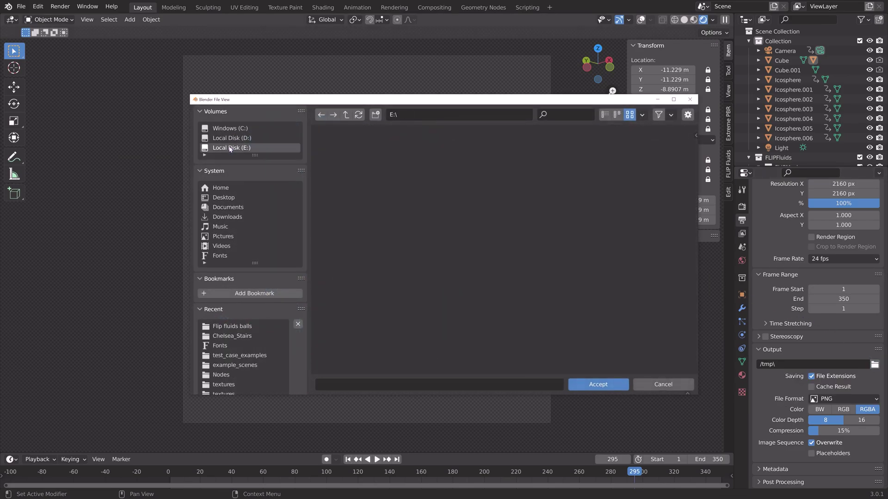
pyautogui.doubleClick(640, 165)
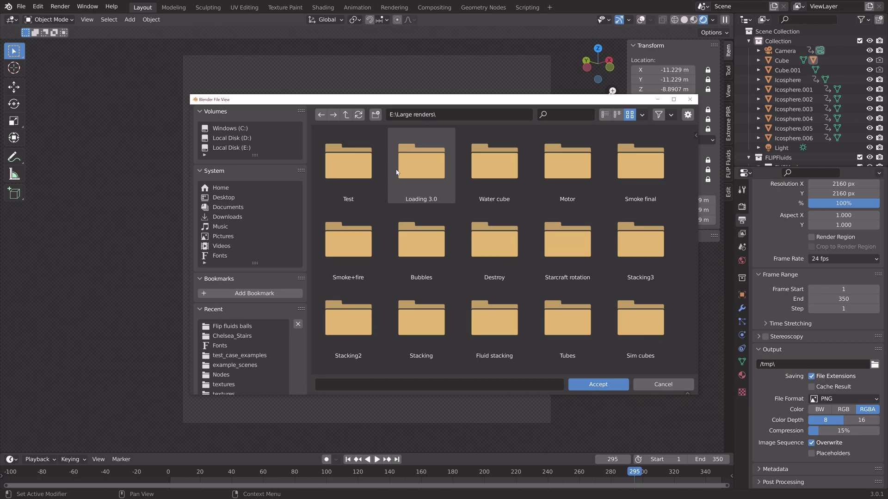
pyautogui.click(379, 114)
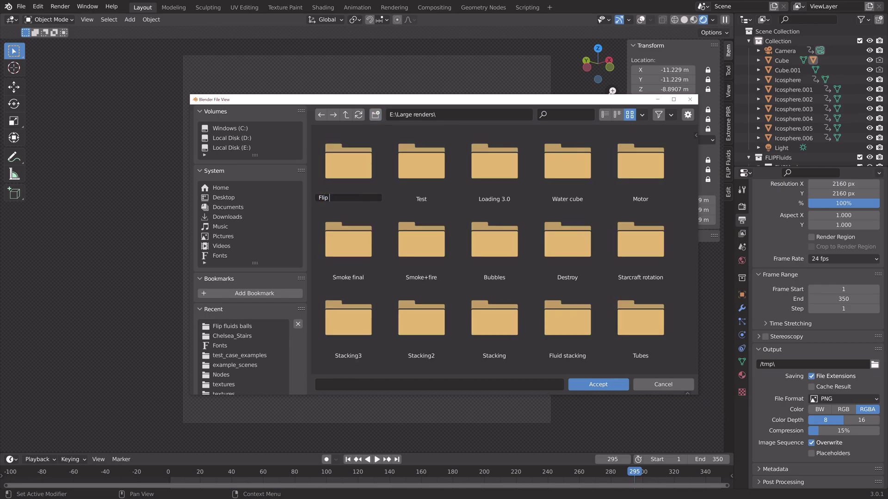
pyautogui.write('Flip tut')
pyautogui.press('Return')
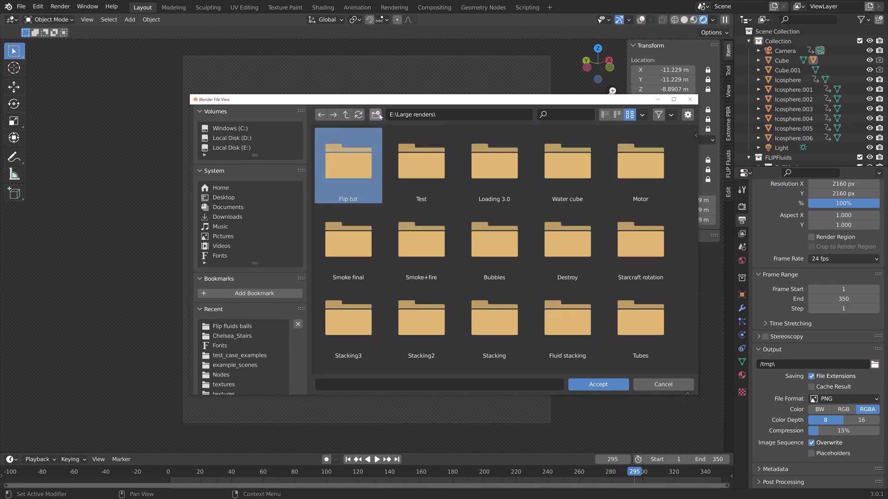
# Set the render output path to the Flip tut folder with the file name tut.
pyautogui.doubleClick(332, 176)
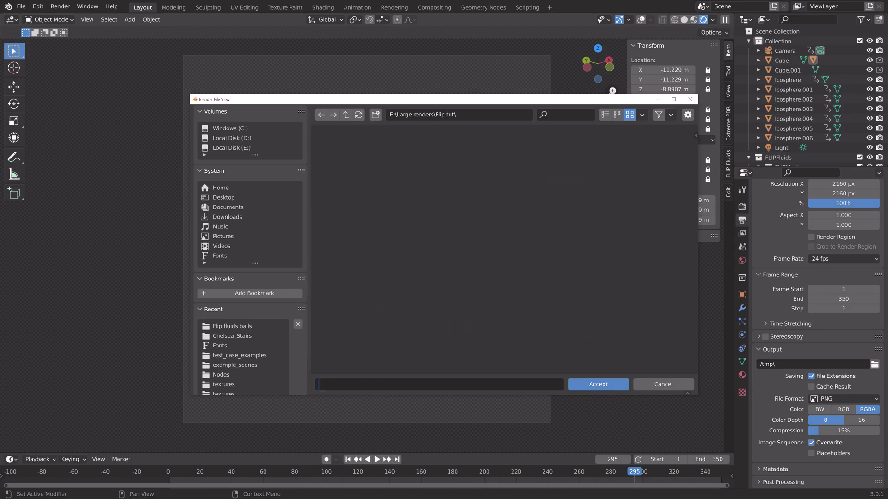
pyautogui.click(355, 387)
pyautogui.write('tut')
pyautogui.press('Return')
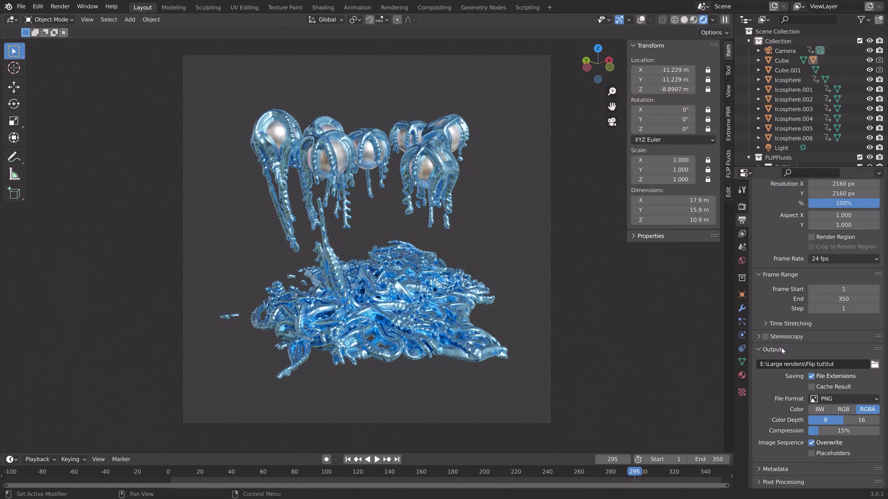
pyautogui.scroll(2, 782, 333)
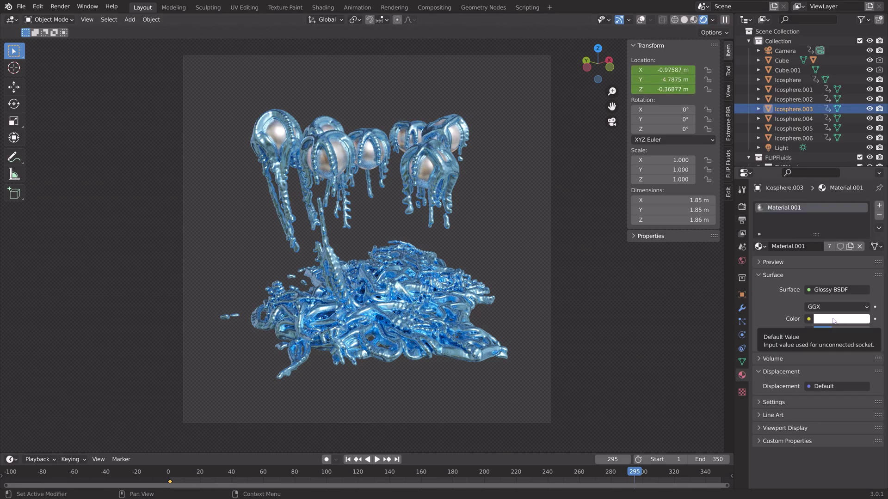
pyautogui.click(837, 290)
pyautogui.click(761, 113)
pyautogui.moveTo(832, 331); pyautogui.dragTo(830, 331)
# Set the spheres' Material.001 to Glossy BSDF with a light grey color and a roughness of about 0.348.
pyautogui.click(823, 289)
pyautogui.click(760, 123)
pyautogui.click(841, 319)
pyautogui.moveTo(861, 185); pyautogui.dragTo(861, 204)
pyautogui.moveTo(828, 331); pyautogui.dragTo(832, 331)
# Save the scene as an incremented copy named tut11.blend in the Flip fluids balls folder.
pyautogui.hotkey('ctrl', 'shift', 's')
pyautogui.click(557, 385)
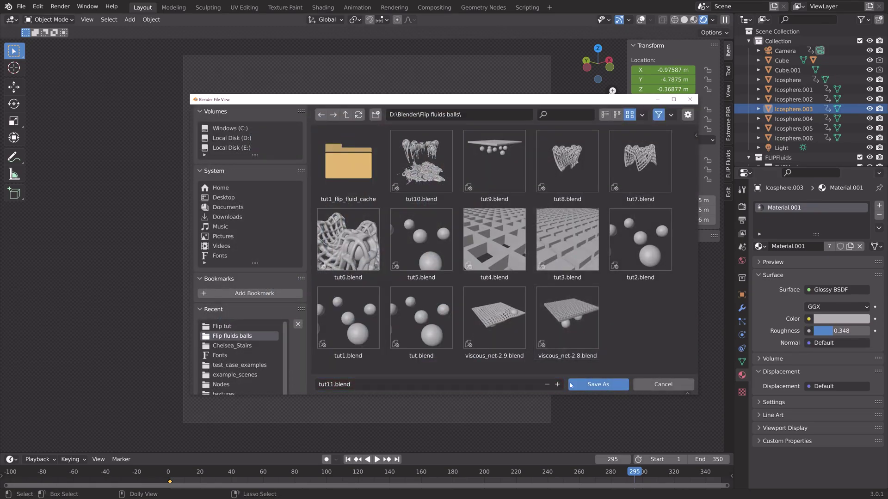
pyautogui.click(571, 385)
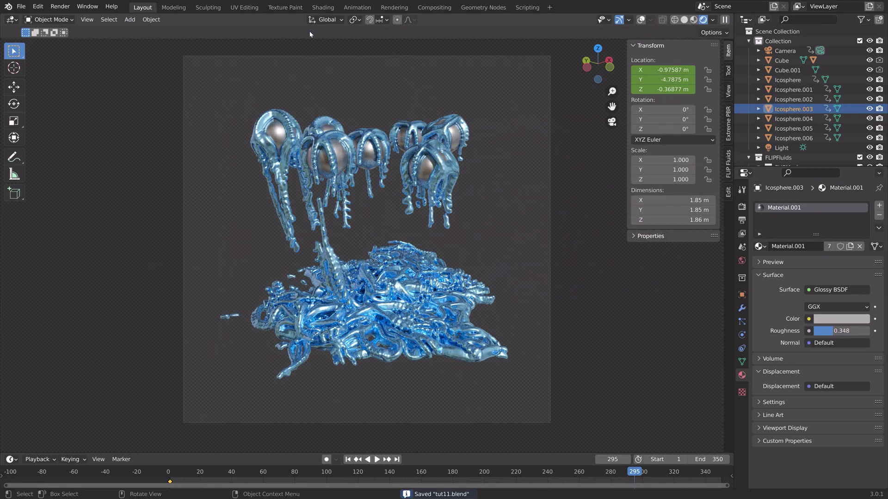
# Switch the viewport to solid shading and start rendering the animation.
pyautogui.click(684, 20)
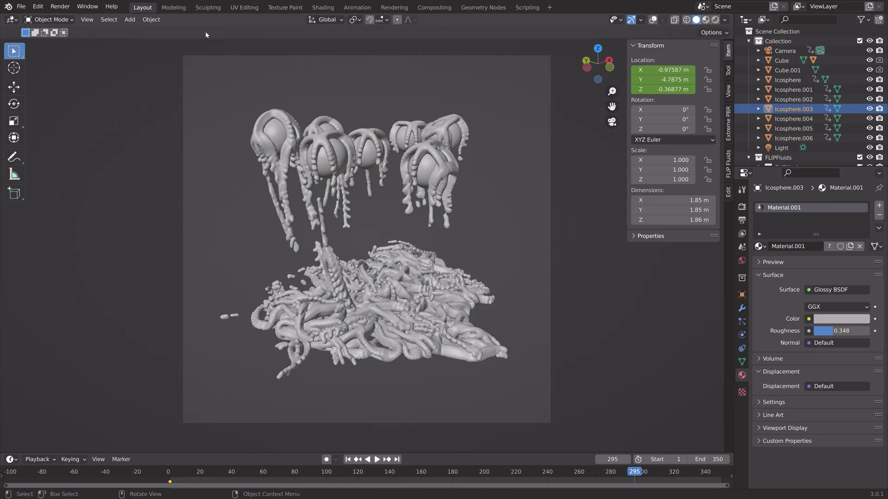
pyautogui.click(67, 8)
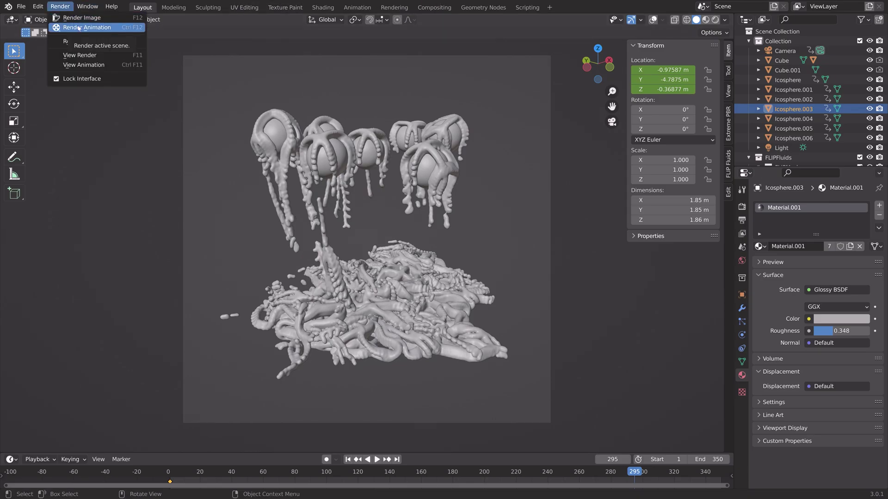
pyautogui.click(79, 27)
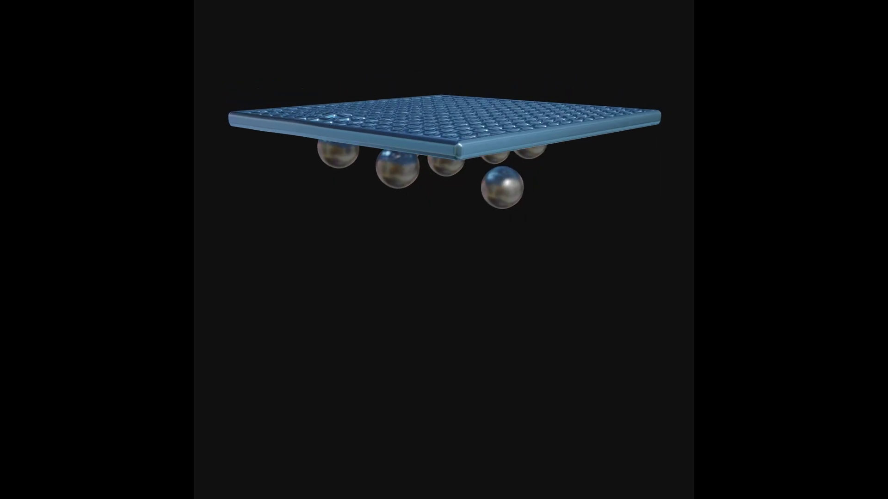